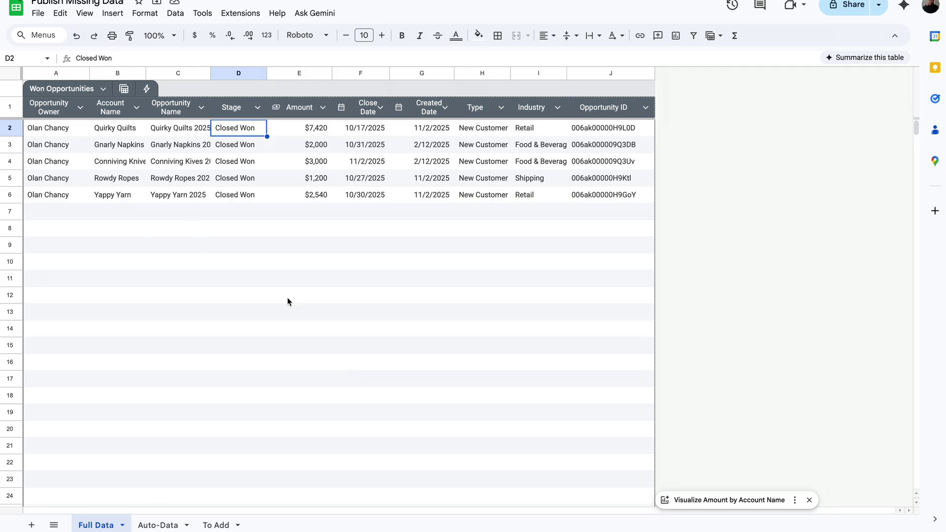
Step: Compare the opportunity rows in the Full Data, Auto-Data and To Add sheets, including Auto-Data's Close Date column
{"action": "left_click", "coordinate": [158, 524]}
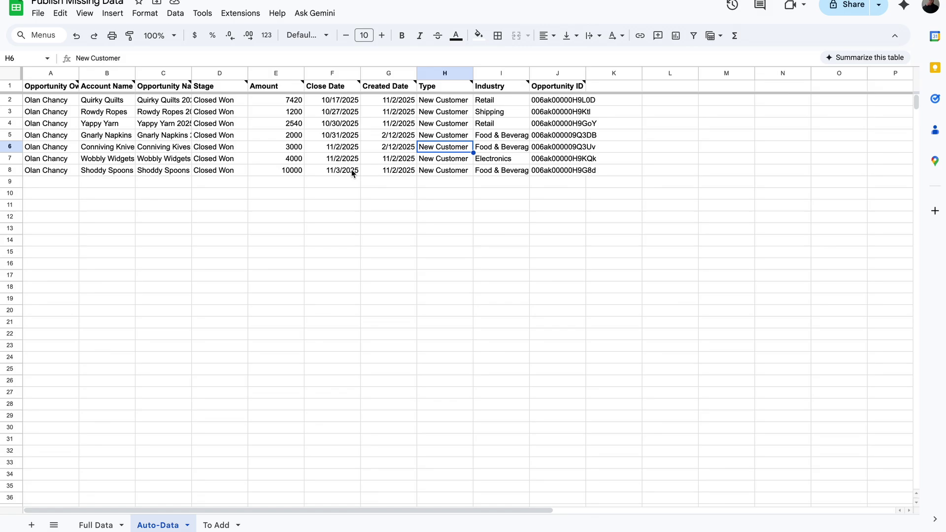
{"action": "left_click", "coordinate": [218, 525]}
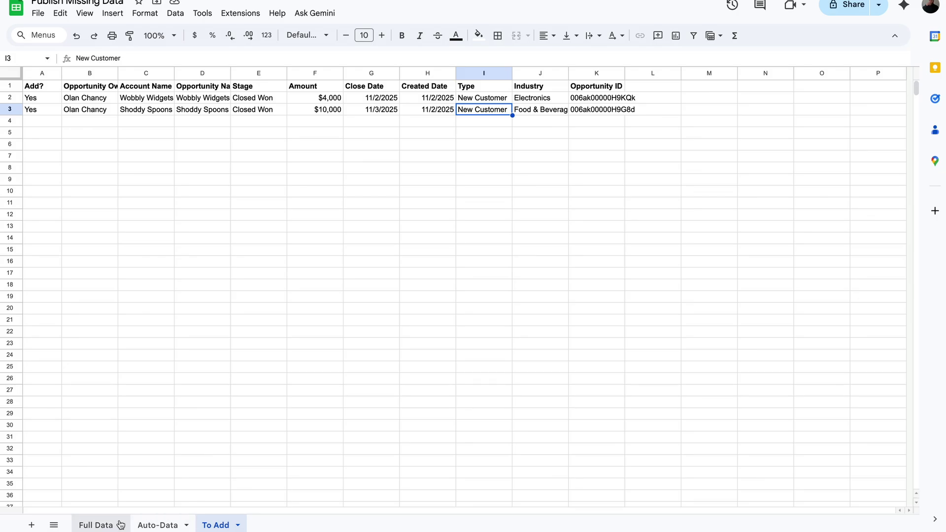
{"action": "left_click", "coordinate": [101, 525]}
{"action": "left_click", "coordinate": [297, 151]}
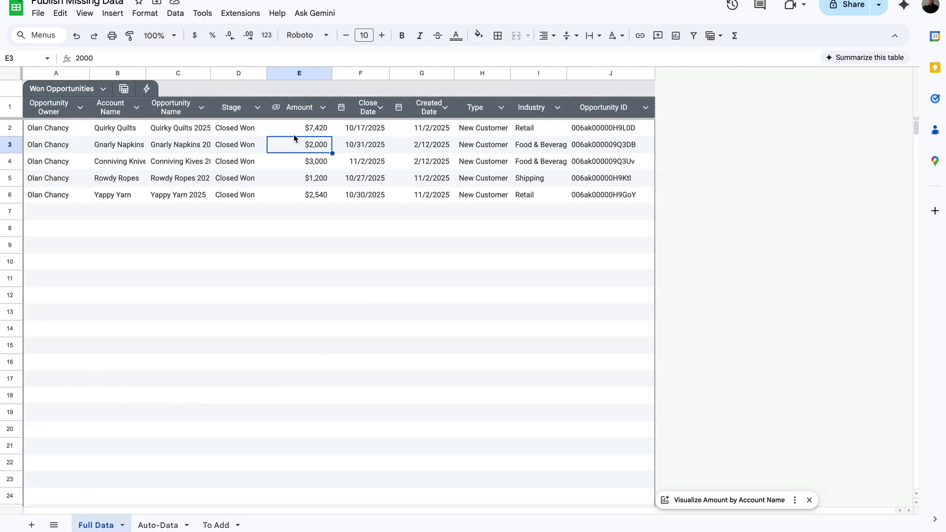
{"action": "left_click", "coordinate": [292, 196]}
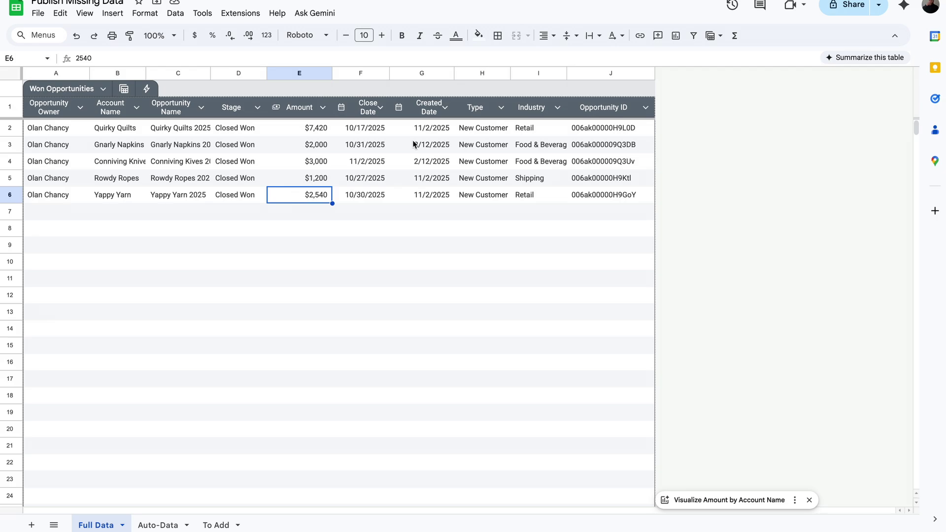
{"action": "key", "text": "ctrl+Page_Down"}
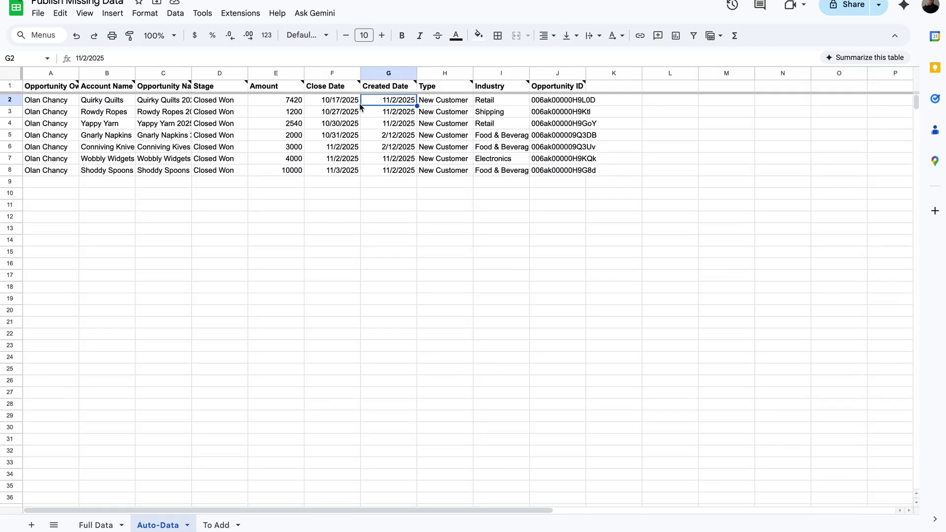
{"action": "left_click", "coordinate": [338, 84]}
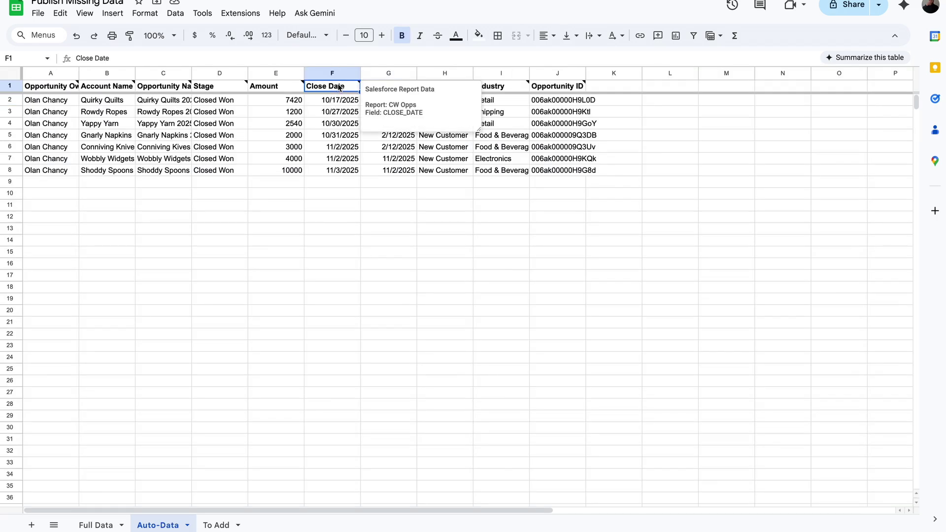
Step: Inspect the Salesforce connector's auto refresh settings for the Auto-Data sheet and close the connector
{"action": "left_click", "coordinate": [247, 15]}
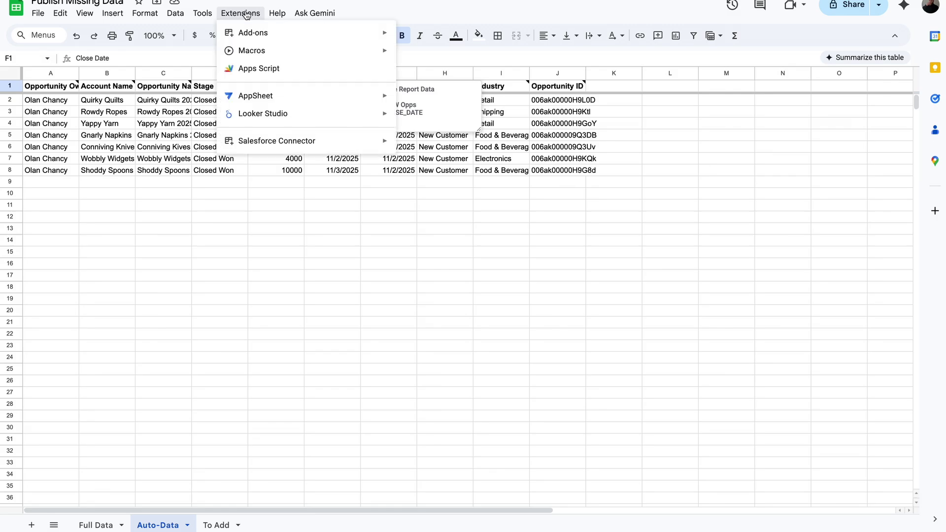
{"action": "mouse_move", "coordinate": [323, 143]}
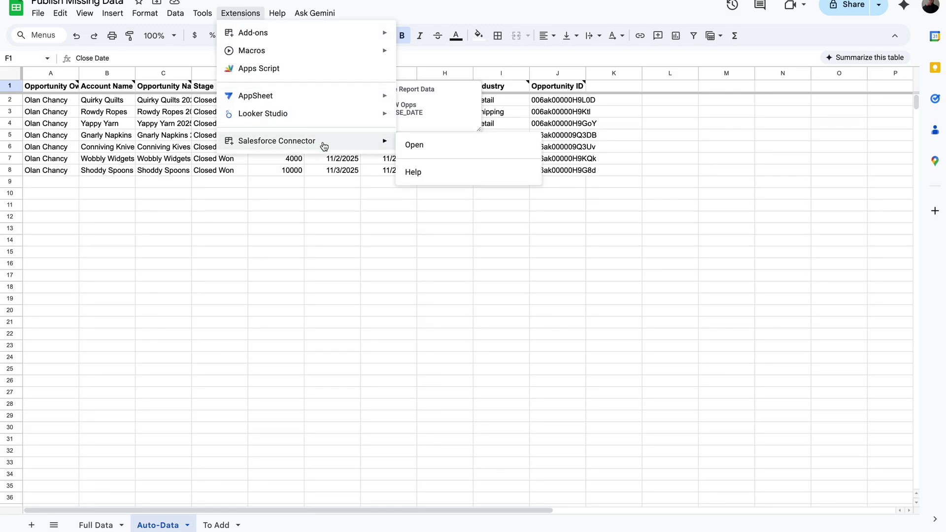
{"action": "left_click", "coordinate": [460, 156]}
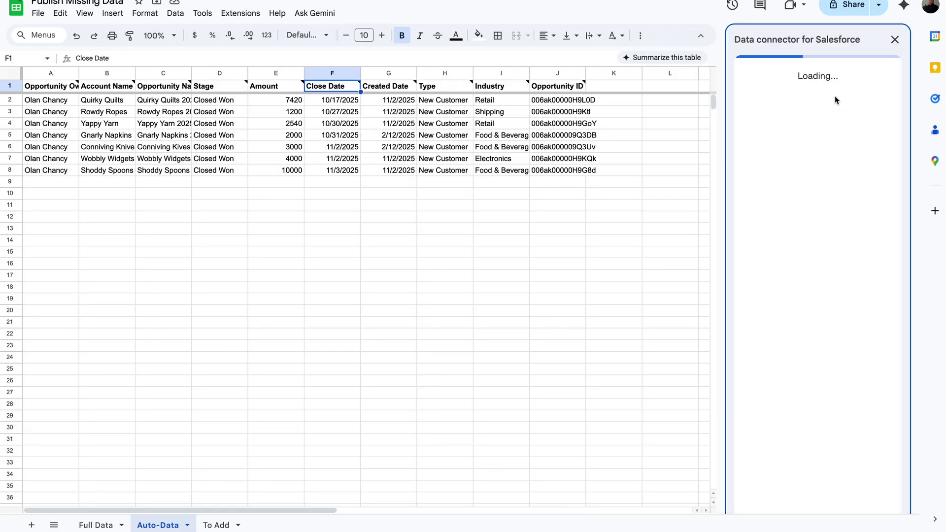
{"action": "left_click", "coordinate": [831, 110]}
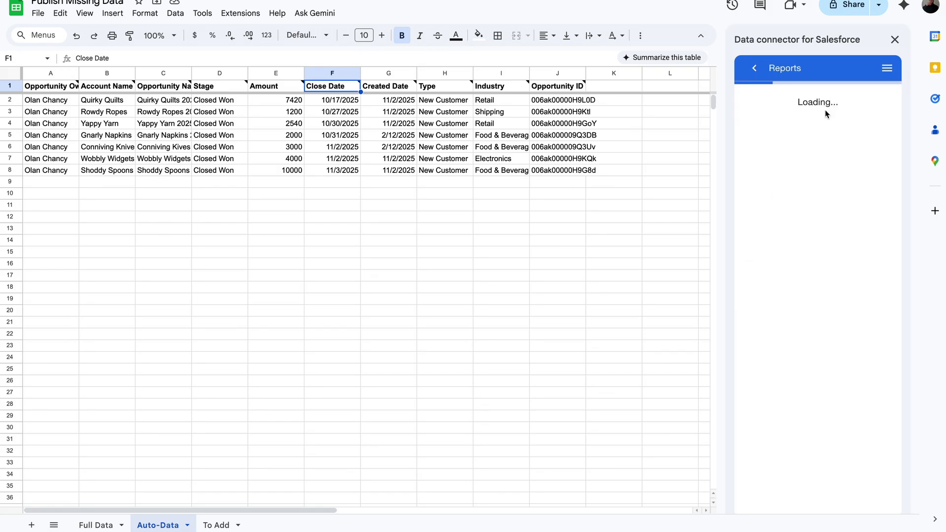
{"action": "left_click", "coordinate": [754, 68]}
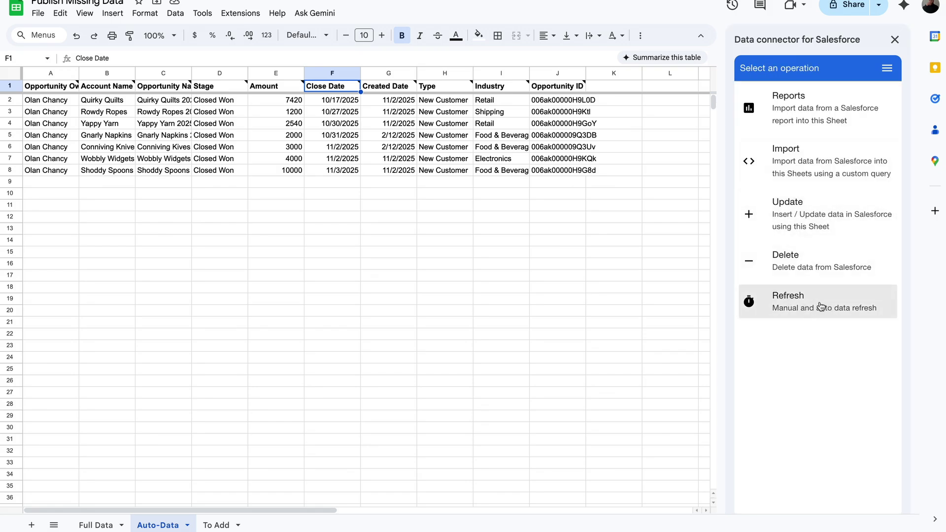
{"action": "left_click", "coordinate": [821, 306]}
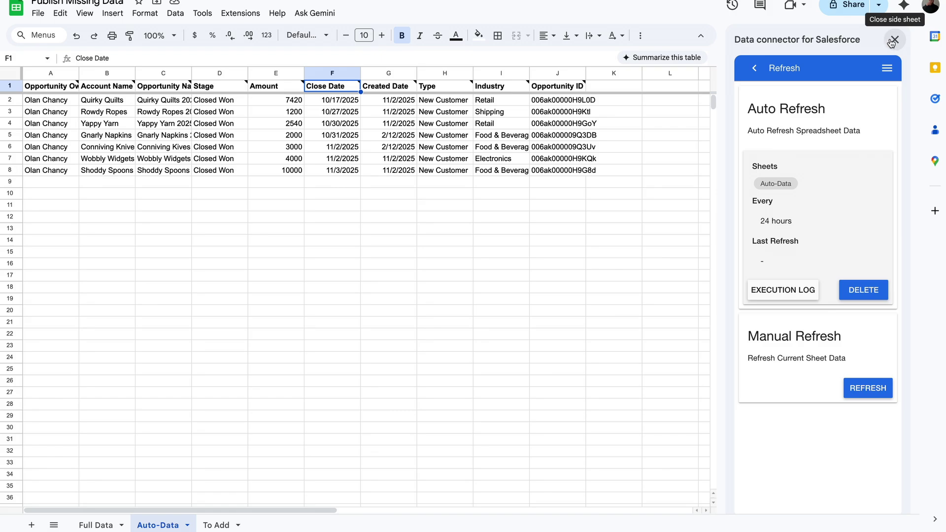
{"action": "left_click", "coordinate": [889, 42]}
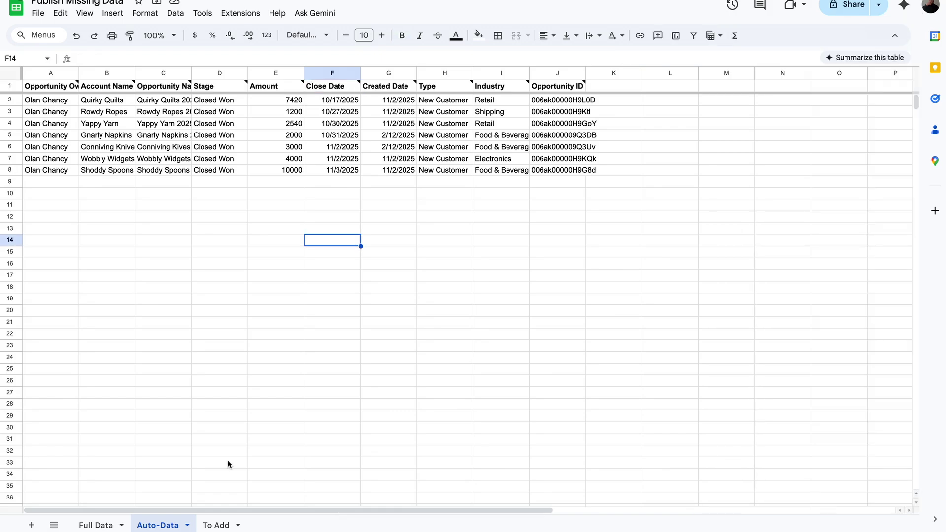
Step: Review the To Add sheet, the Wobbly Widgets row in Full Data and the copyDataOnCondition script
{"action": "left_click", "coordinate": [220, 525]}
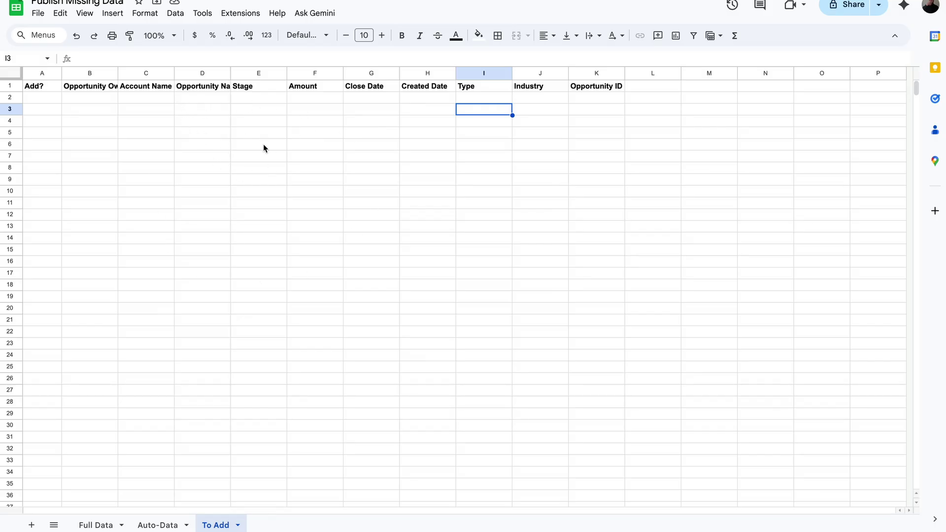
{"action": "left_click", "coordinate": [95, 525]}
{"action": "left_click", "coordinate": [319, 211]}
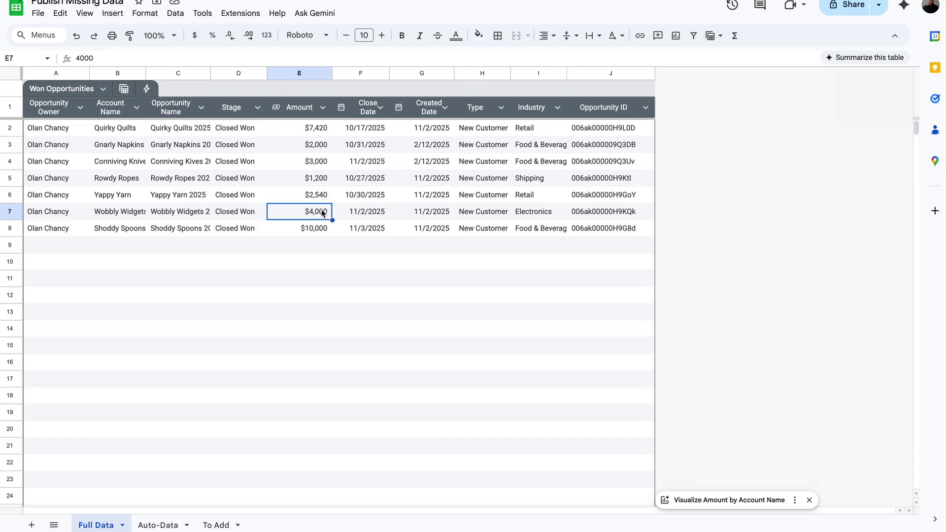
{"action": "left_click", "coordinate": [484, 213]}
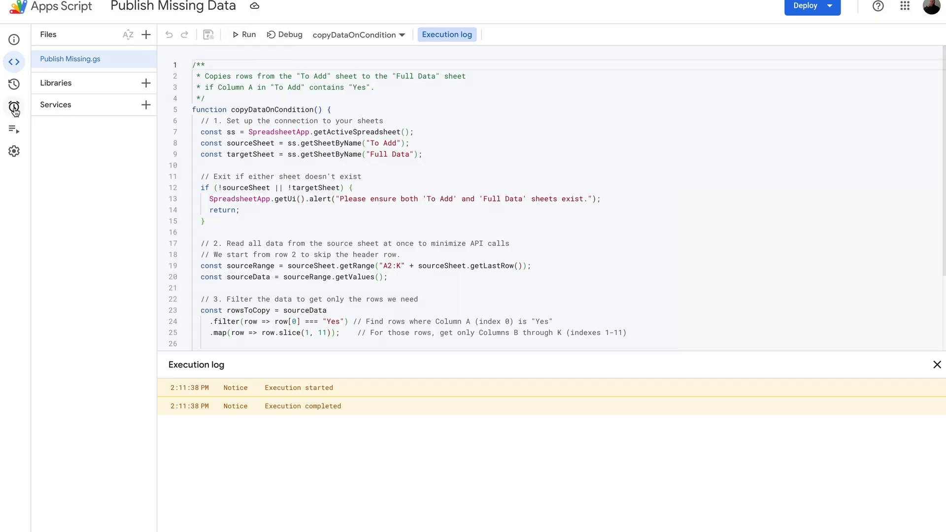
{"action": "mouse_move", "coordinate": [14, 109]}
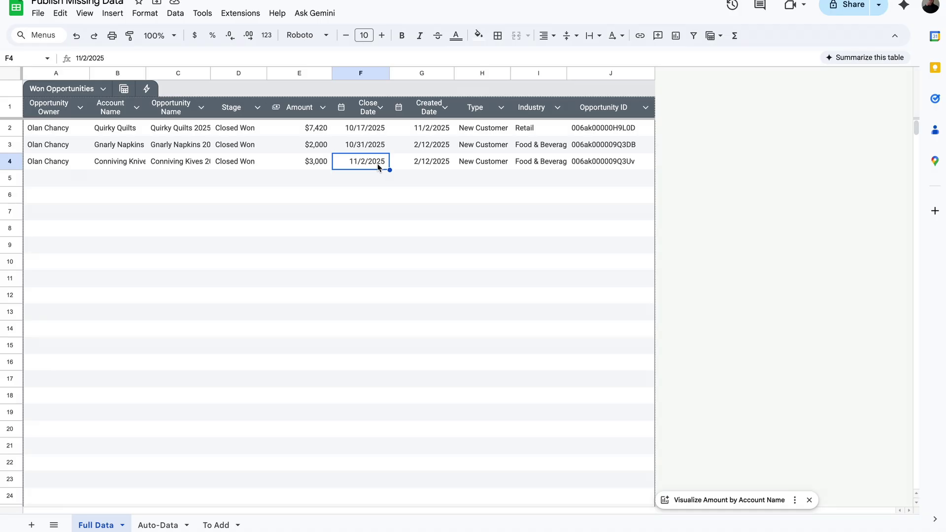
Step: Check the To Add sheet's column headers from Add? to Opportunity ID and select cell B2
{"action": "left_click", "coordinate": [213, 524]}
{"action": "left_click", "coordinate": [156, 524]}
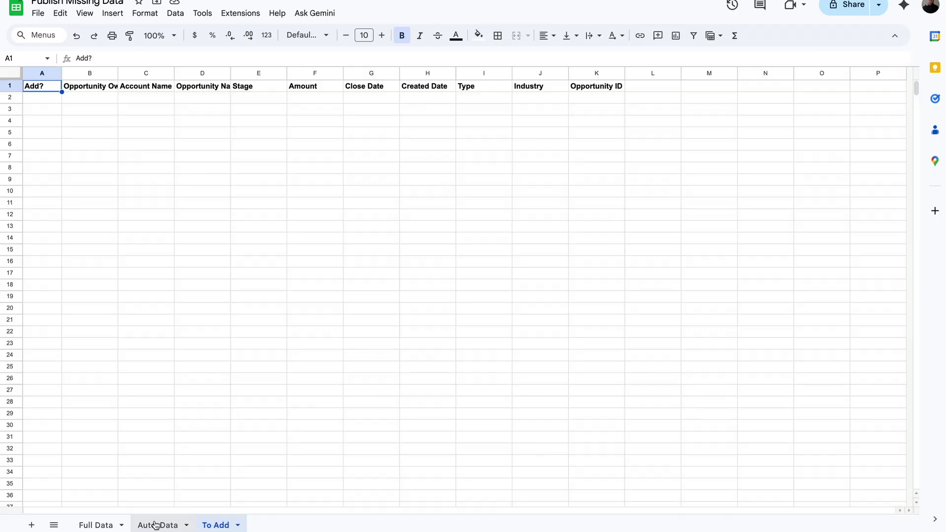
{"action": "left_click", "coordinate": [207, 525]}
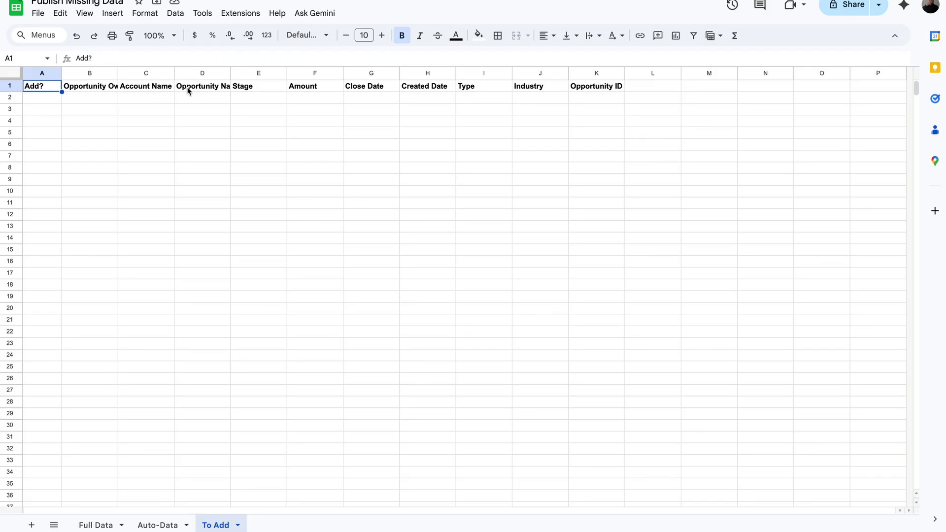
{"action": "left_click", "coordinate": [606, 93]}
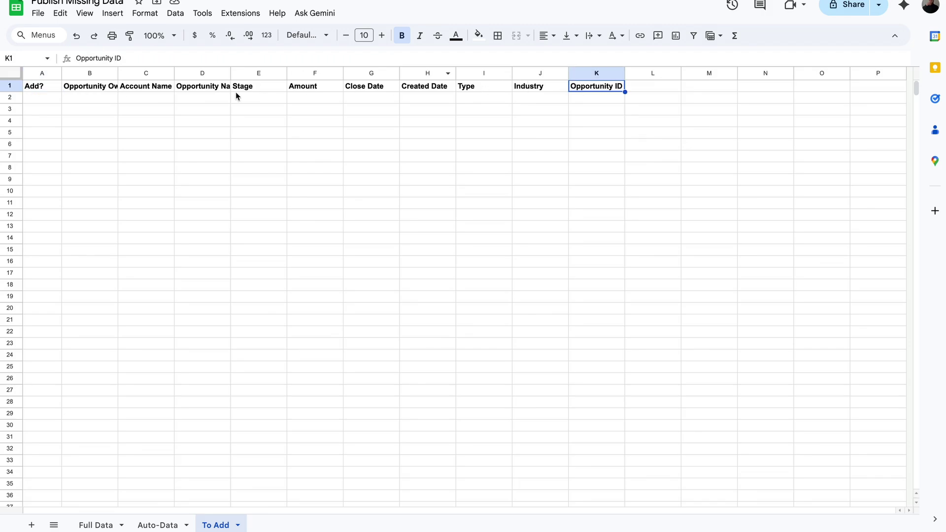
{"action": "left_click", "coordinate": [98, 102]}
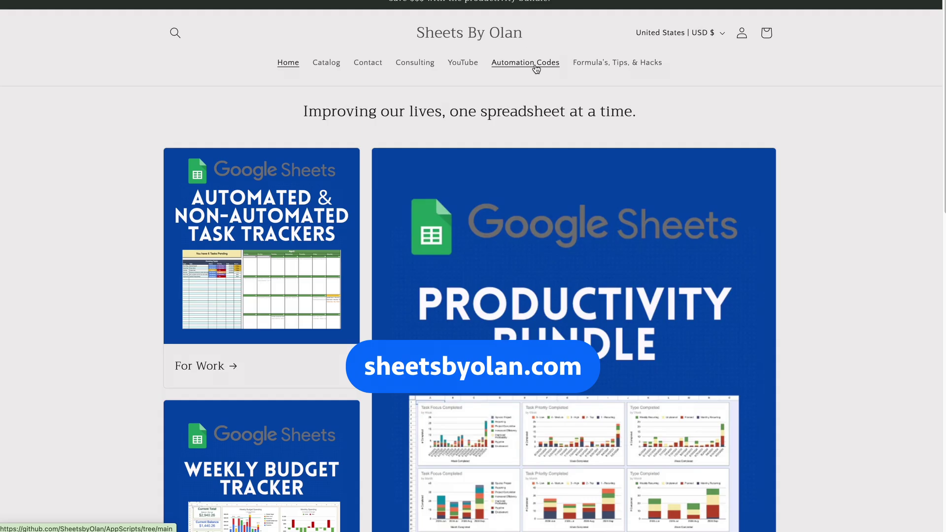
Step: From the Sheets By Olan website's automation codes, open "Automation Ideas - Publish Missing if Yes" on GitHub and copy its code
{"action": "left_click", "coordinate": [536, 68]}
{"action": "scroll", "coordinate": [274, 291], "scroll_direction": "down", "scroll_amount": 3}
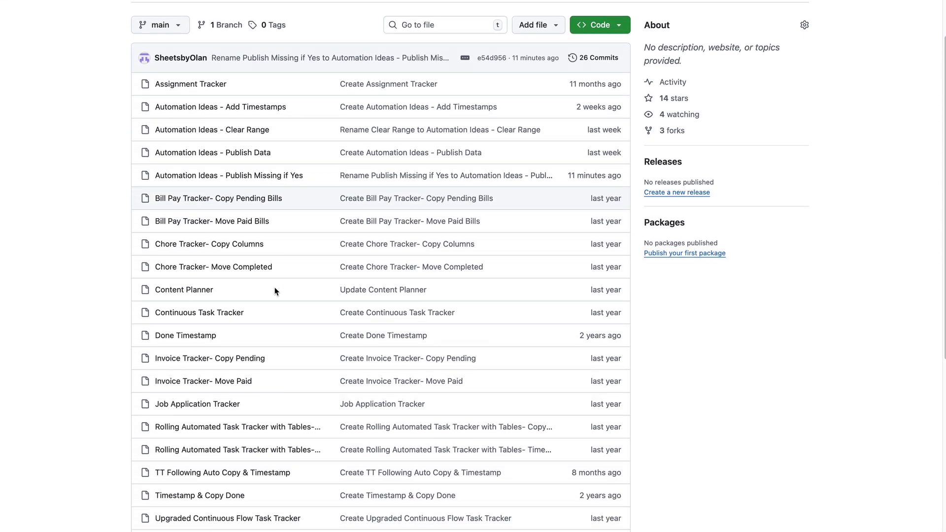
{"action": "scroll", "coordinate": [275, 291], "scroll_direction": "down", "scroll_amount": 1}
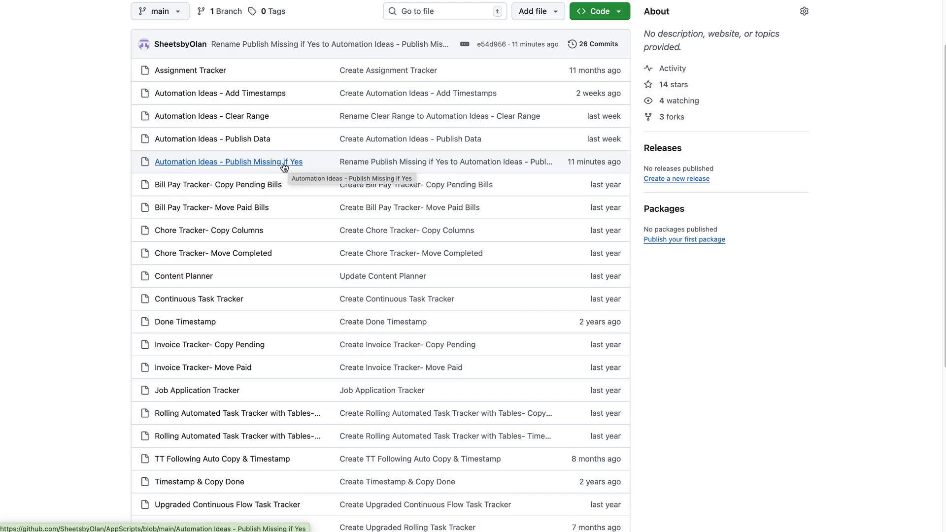
{"action": "left_click", "coordinate": [255, 169]}
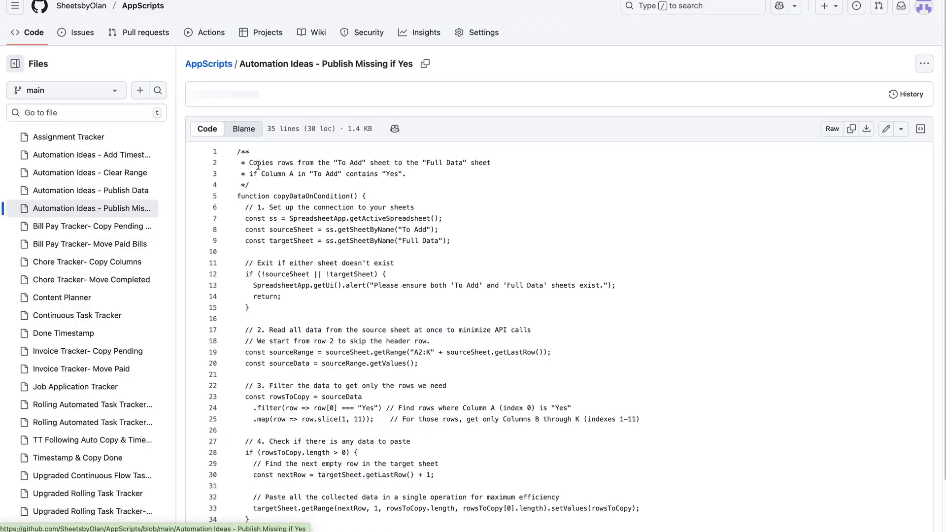
{"action": "left_click", "coordinate": [853, 132]}
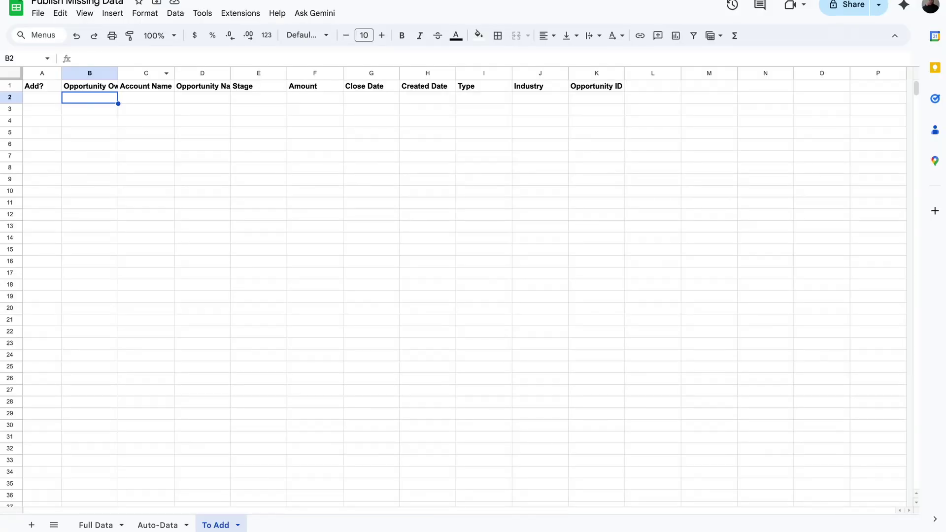
Step: Open the spreadsheet's Apps Script project, replace the default myFunction code with the copied script, and save it
{"action": "left_click", "coordinate": [251, 16]}
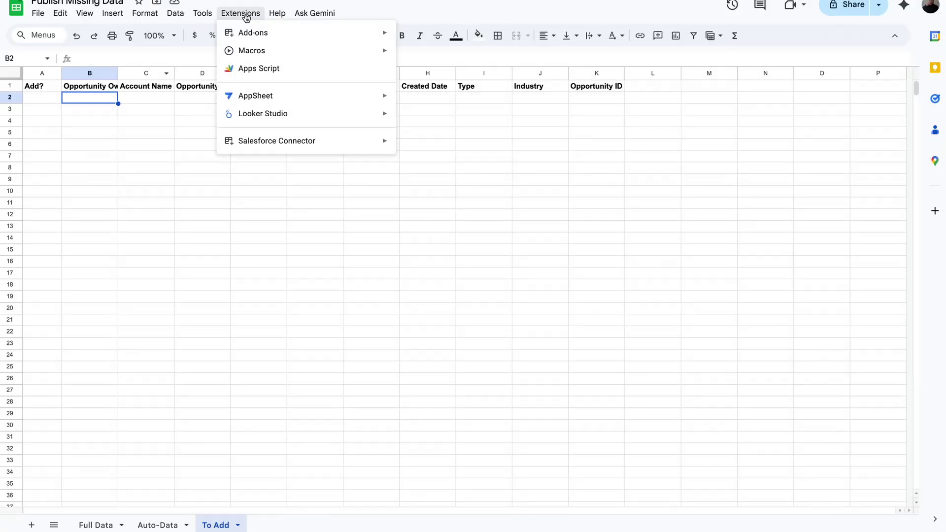
{"action": "left_click", "coordinate": [302, 73]}
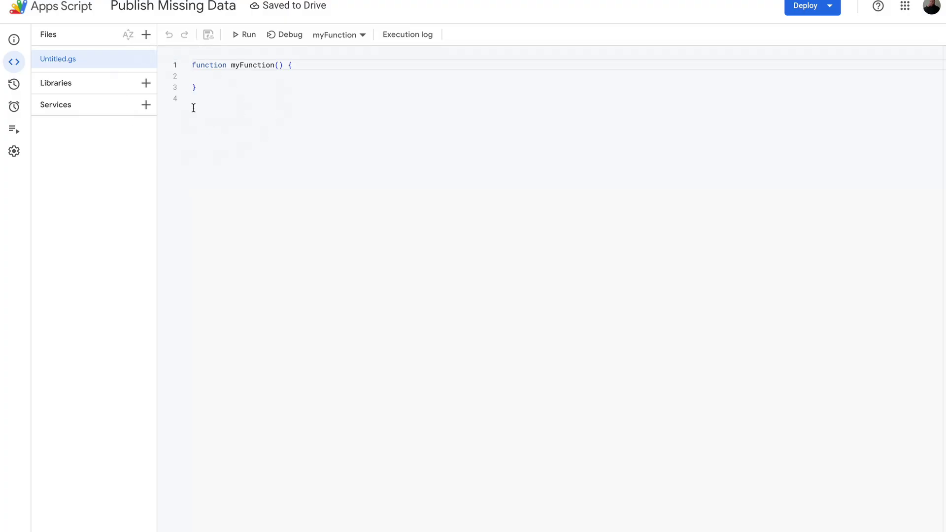
{"action": "left_click_drag", "start_coordinate": [192, 105], "coordinate": [170, 38]}
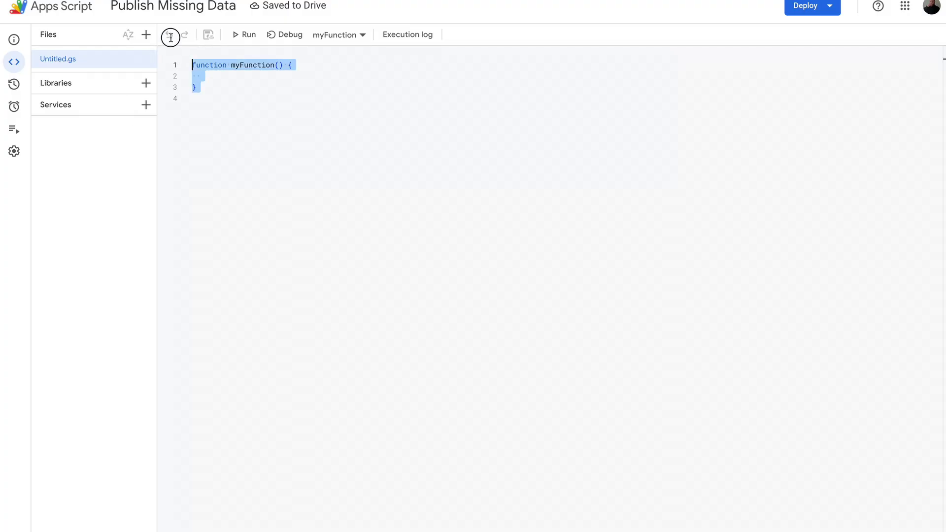
{"action": "key", "text": "BackSpace"}
{"action": "key", "text": "ctrl+v"}
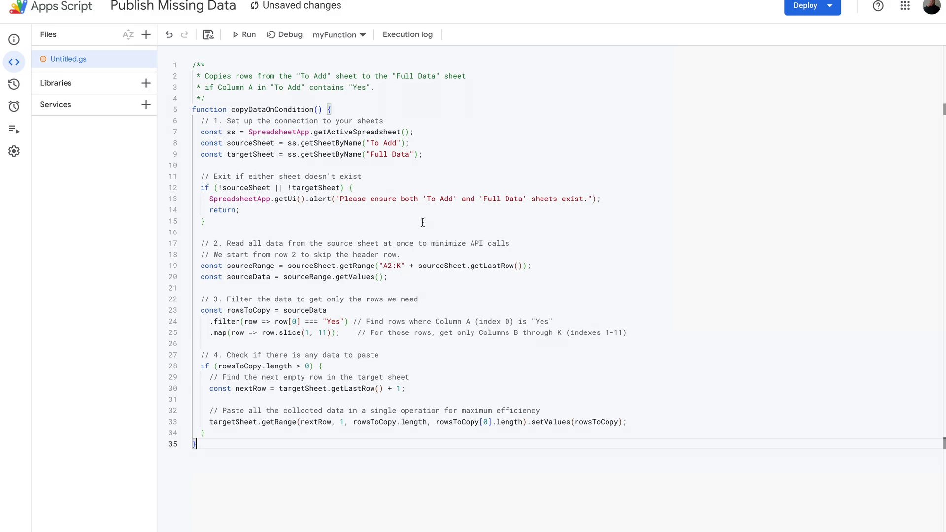
{"action": "left_click", "coordinate": [214, 39]}
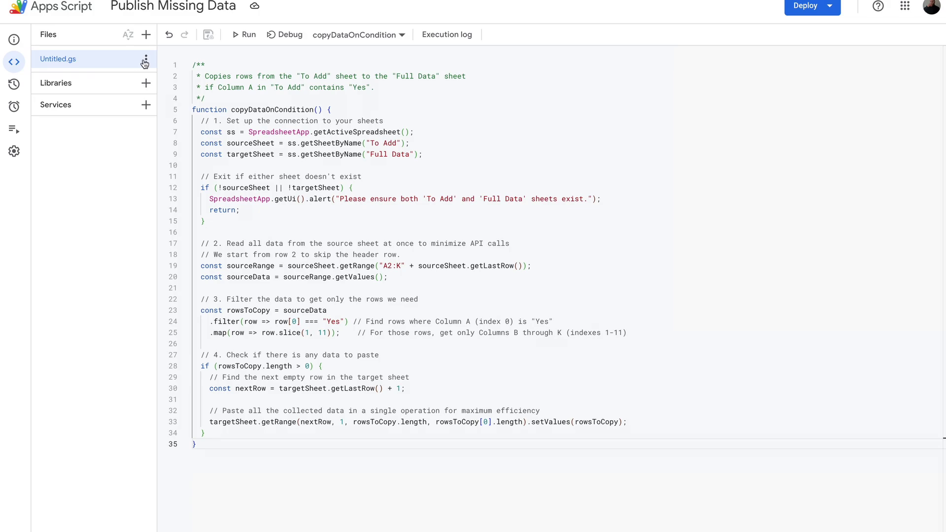
Step: Rename the script file Untitled.gs as Publish Missing
{"action": "left_click", "coordinate": [146, 61]}
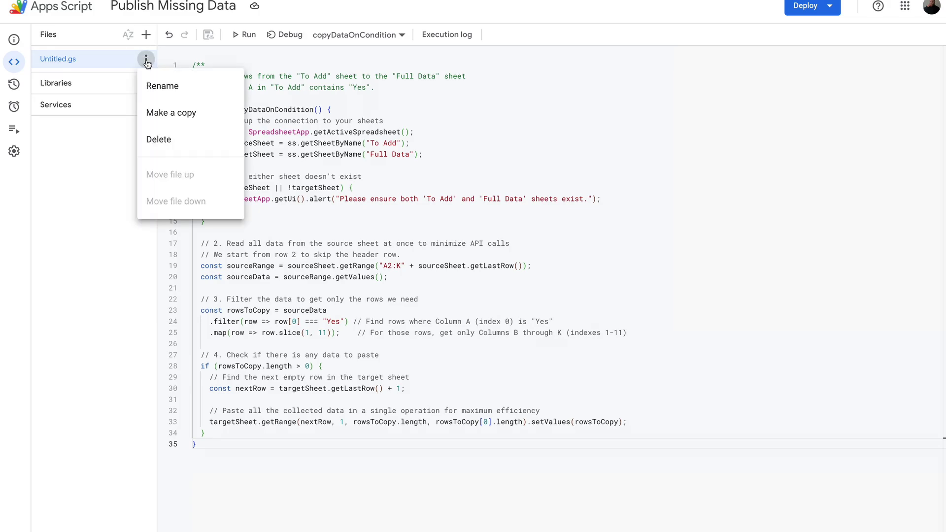
{"action": "left_click", "coordinate": [158, 94]}
{"action": "type", "text": "Publish Missing"}
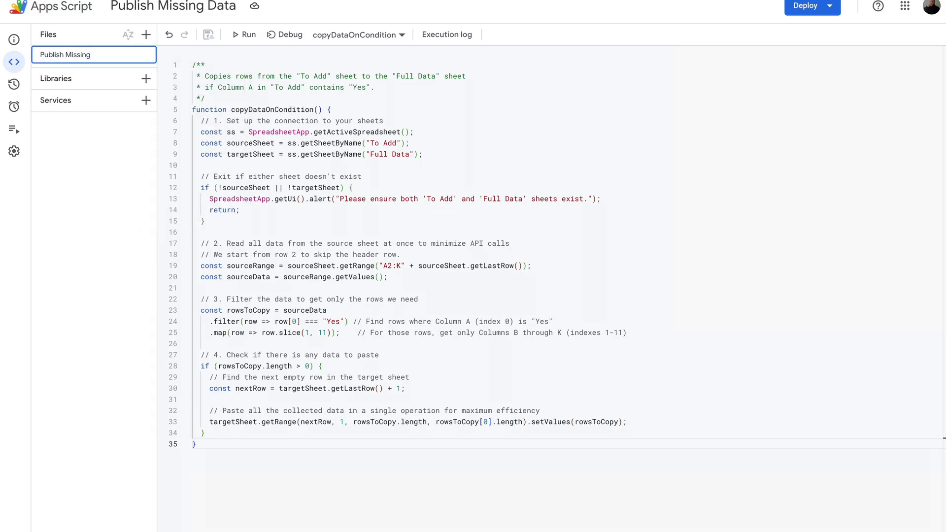
{"action": "left_click", "coordinate": [269, 76]}
Step: Confirm Publish Missing Data as the project title and run the copyDataOnCondition function
{"action": "left_click", "coordinate": [229, 6]}
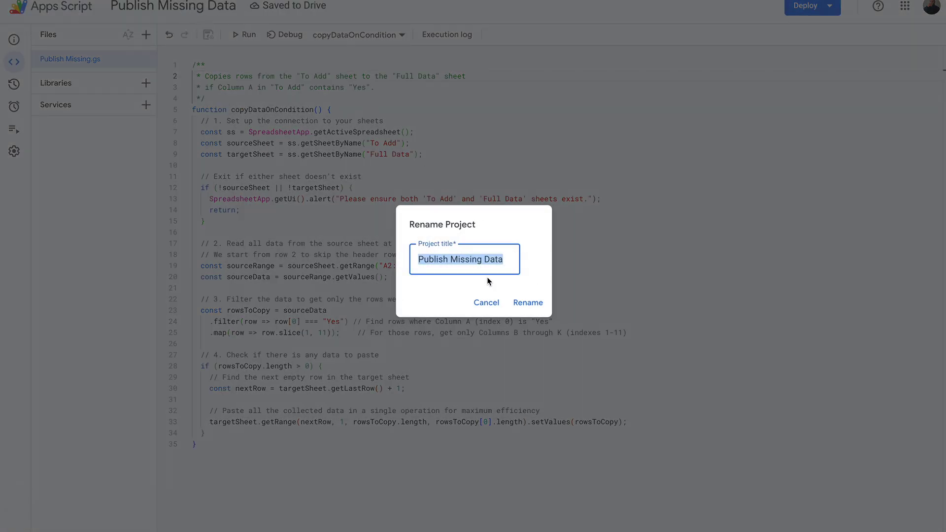
{"action": "left_click", "coordinate": [536, 304]}
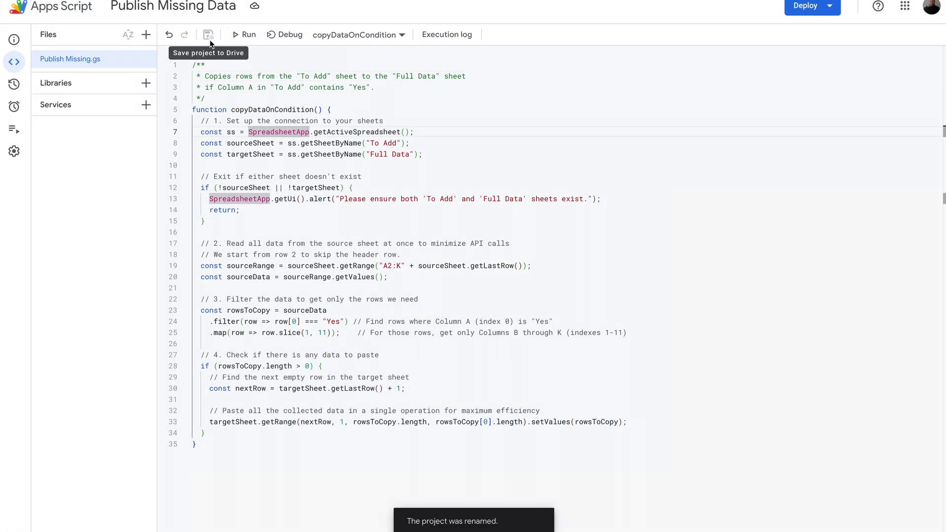
{"action": "left_click", "coordinate": [244, 34]}
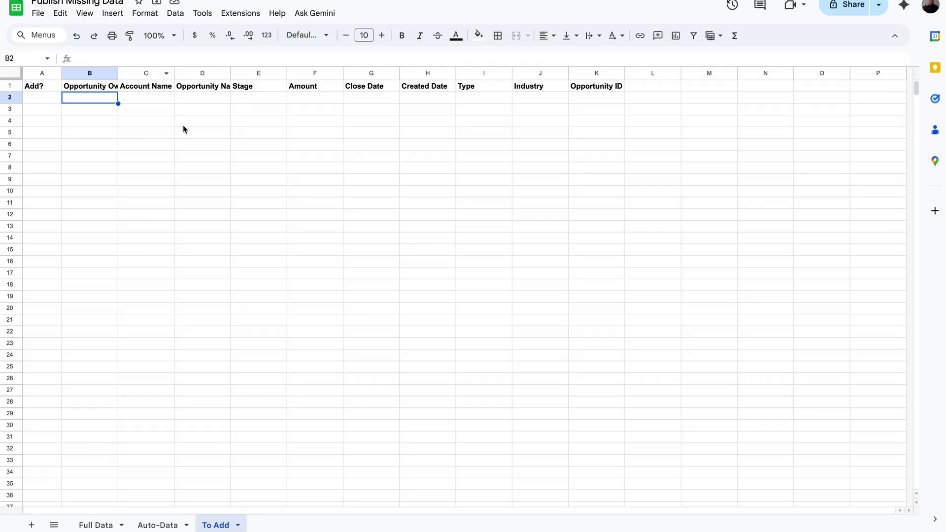
{"action": "left_click", "coordinate": [45, 100]}
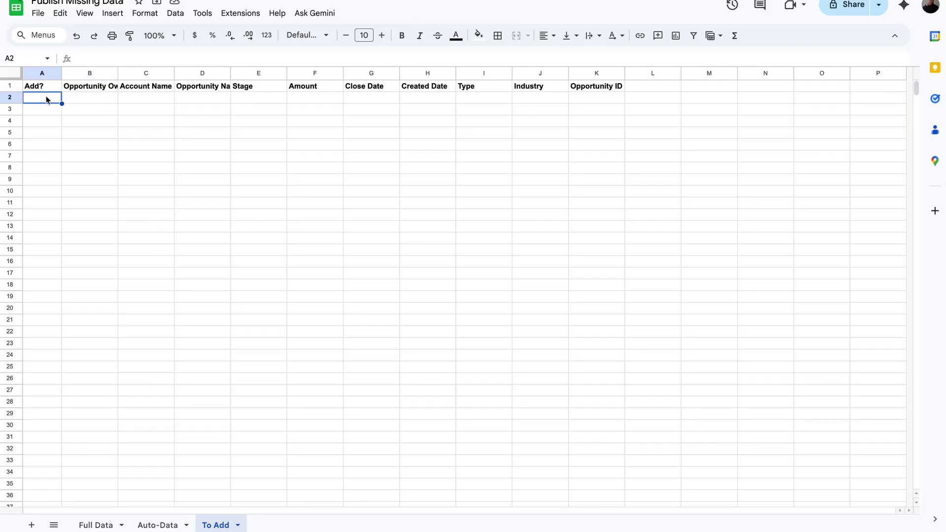
{"action": "left_click", "coordinate": [95, 100]}
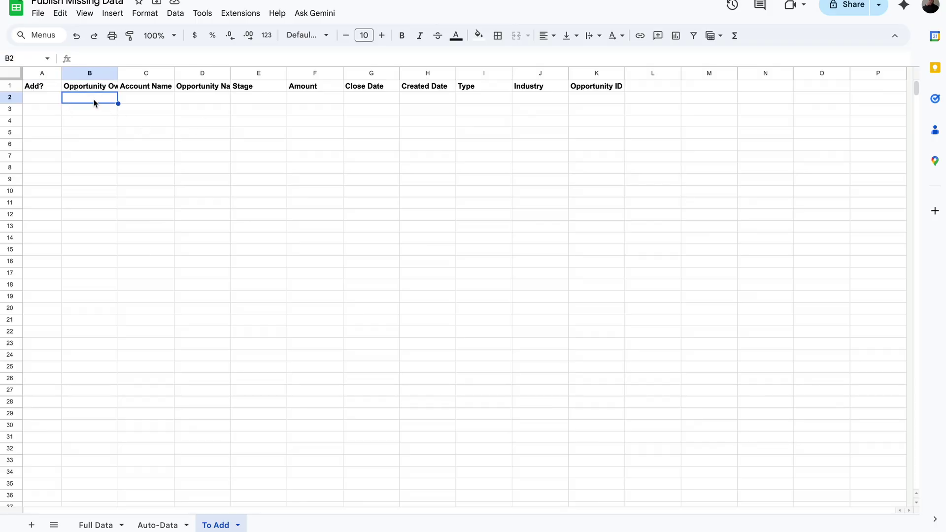
{"action": "key", "text": "Left"}
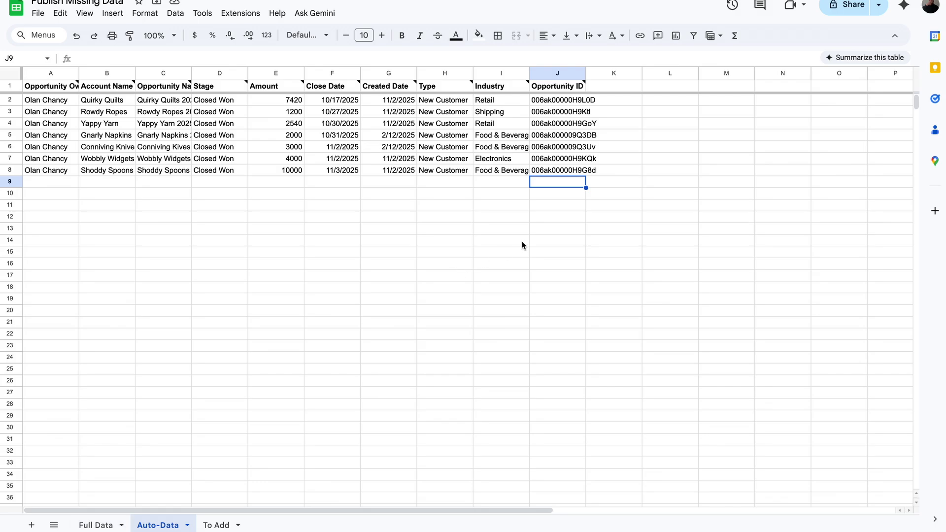
Step: Start a FILTER formula in cell B2 of the To Add sheet and go to Auto-Data for its range
{"action": "left_click", "coordinate": [217, 525]}
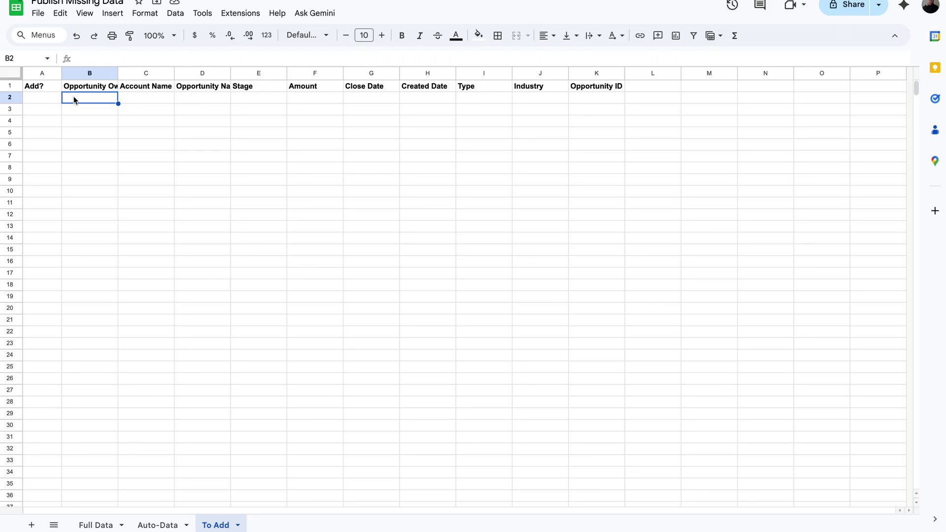
{"action": "type", "text": "=FILTER("}
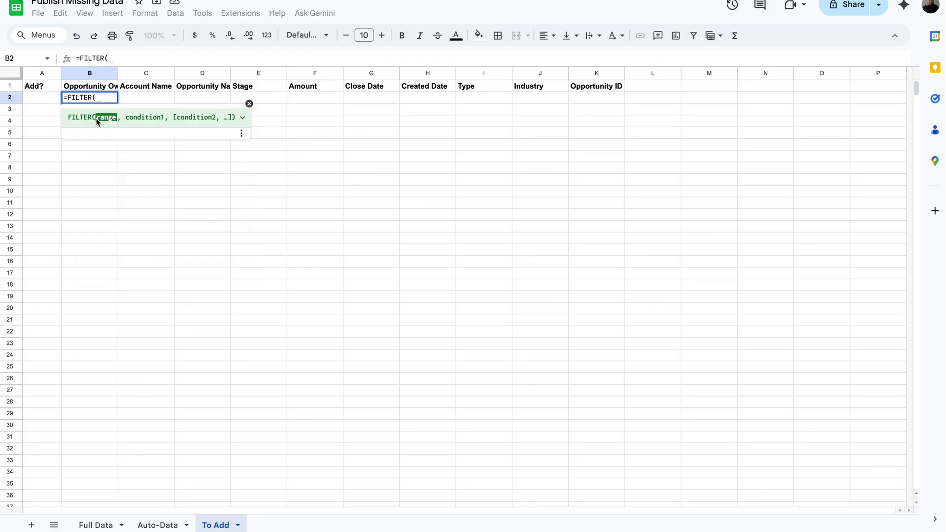
{"action": "left_click", "coordinate": [158, 525]}
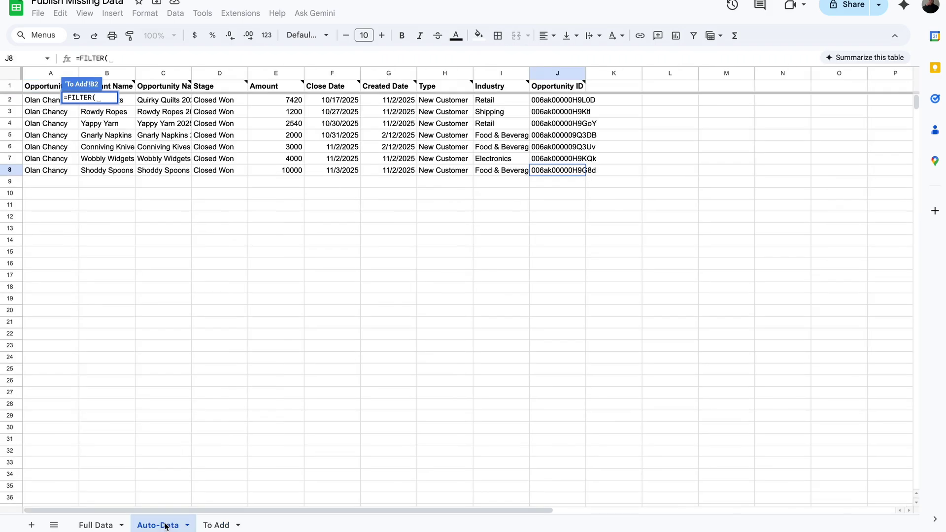
{"action": "left_click_drag", "start_coordinate": [561, 100], "coordinate": [564, 219]}
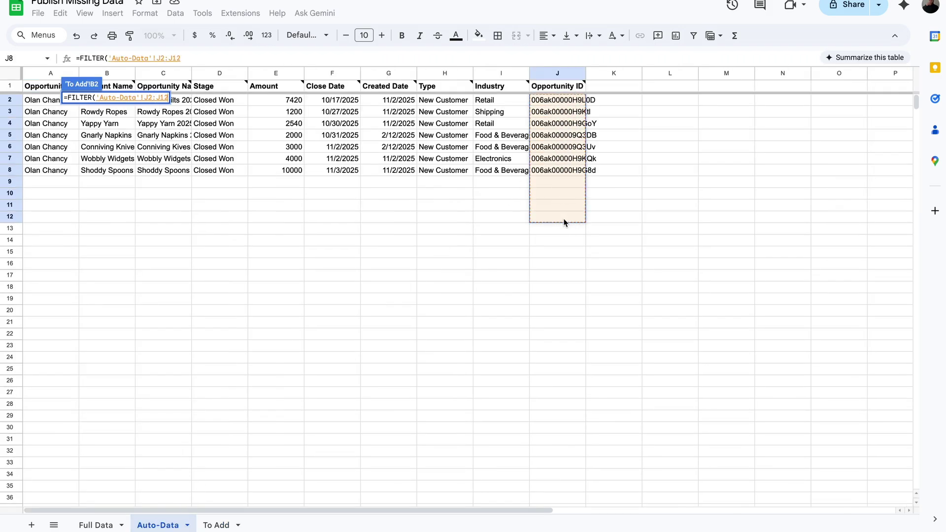
{"action": "key", "text": "BackSpace"}
{"action": "key", "text": "BackSpace"}
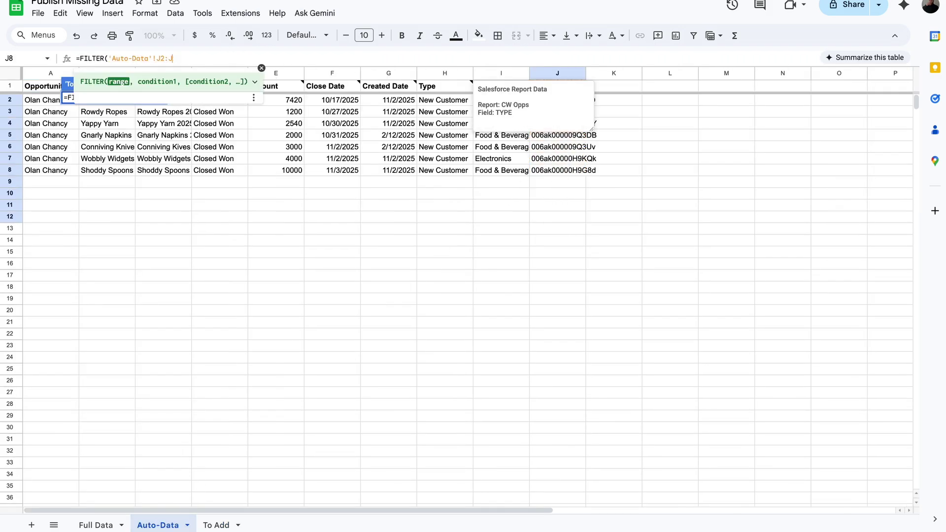
{"action": "key", "text": "ctrl+shift+Left"}
{"action": "key", "text": "ctrl+shift+Left"}
{"action": "key", "text": "ctrl+shift+Left"}
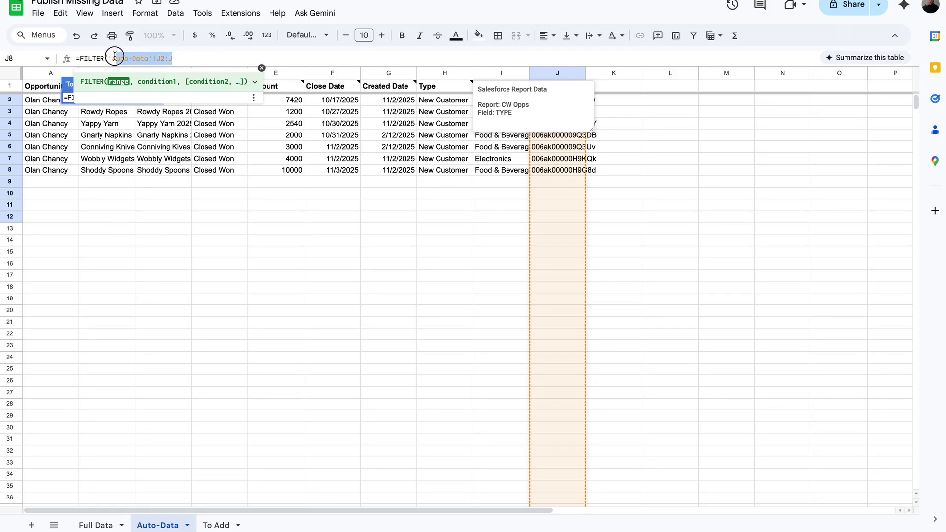
{"action": "key", "text": "BackSpace"}
Step: Set the FILTER formula's range to 'Auto-Data'!A2:J, leaving the end row open
{"action": "left_click_drag", "start_coordinate": [52, 99], "coordinate": [554, 252]}
{"action": "key", "text": "BackSpace"}
{"action": "key", "text": "BackSpace"}
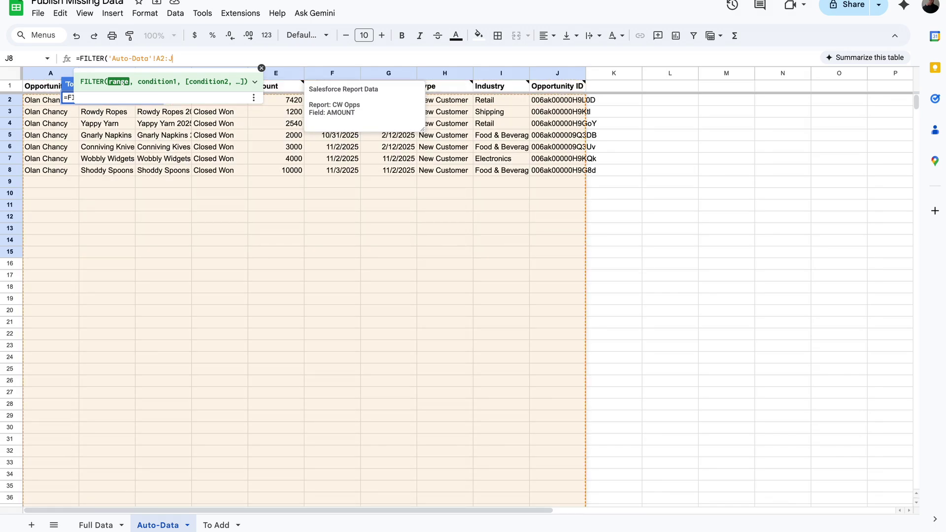
{"action": "type", "text": ","}
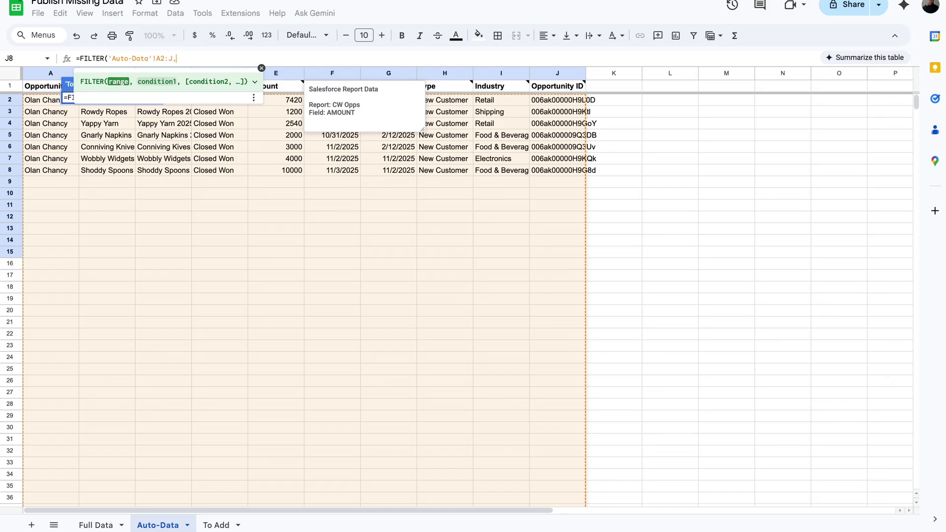
Step: Begin the filter condition with NOT(COUNTIF( and use the open-ended Opportunity ID range 'Full Data'!J2:J as the COUNTIF range
{"action": "type", "text": "NOT(COUNTIF"}
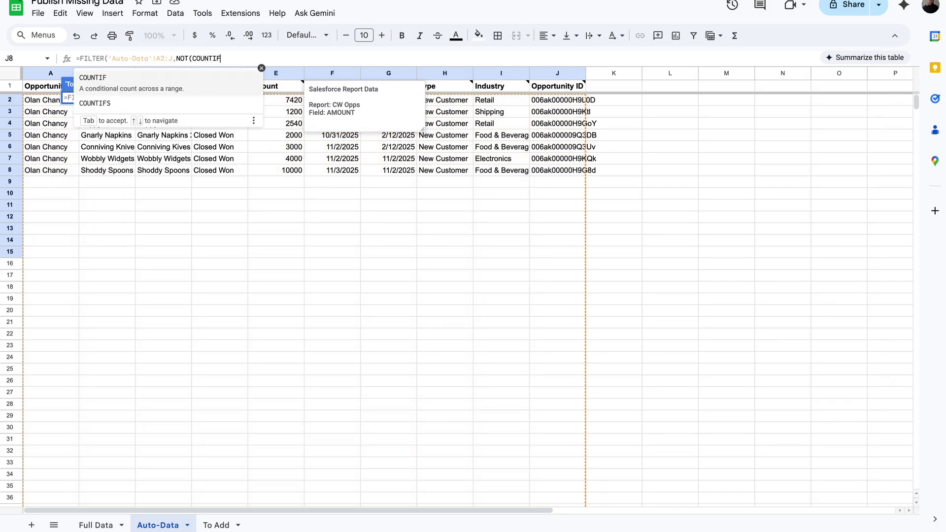
{"action": "type", "text": "("}
{"action": "left_click", "coordinate": [97, 525]}
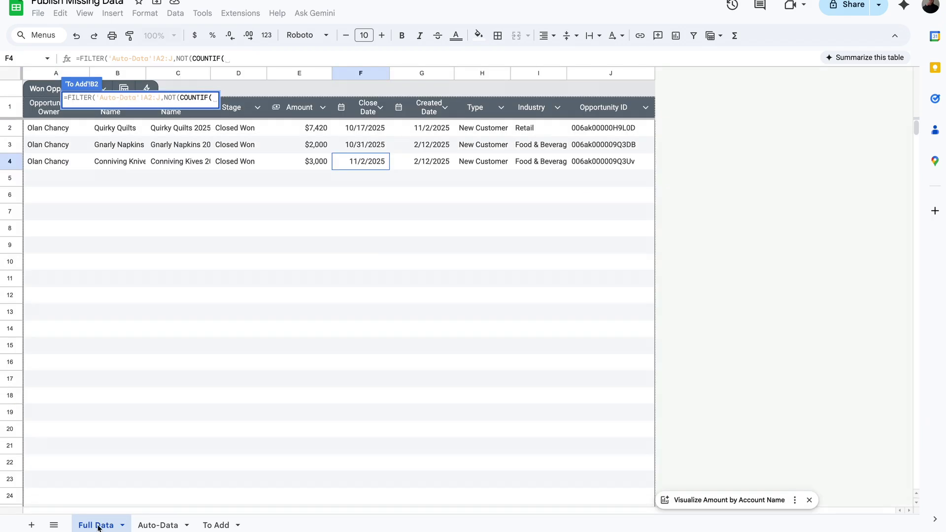
{"action": "left_click_drag", "start_coordinate": [608, 127], "coordinate": [610, 214]}
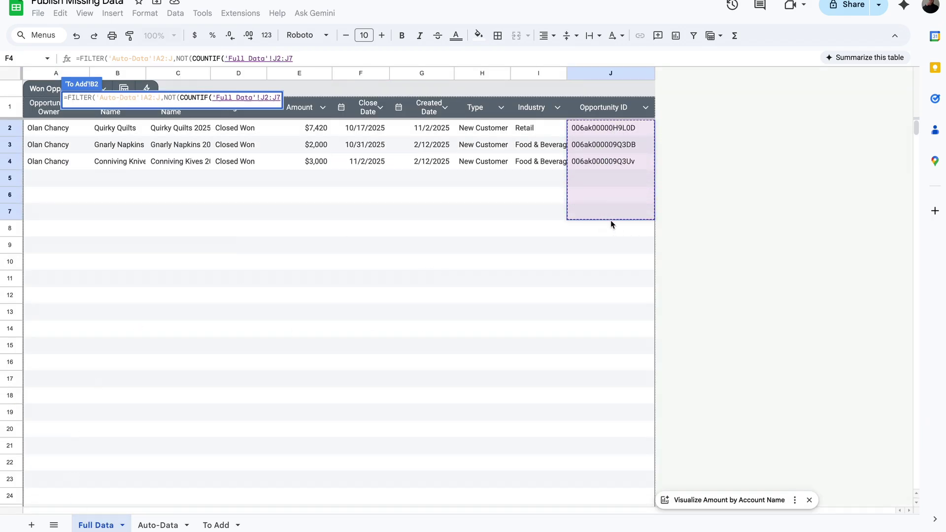
{"action": "left_click", "coordinate": [331, 55]}
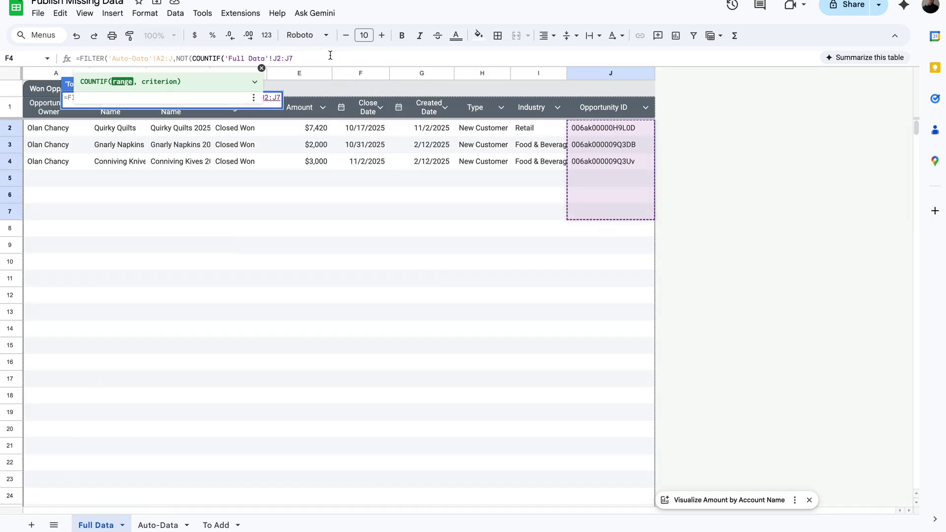
{"action": "key", "text": "BackSpace"}
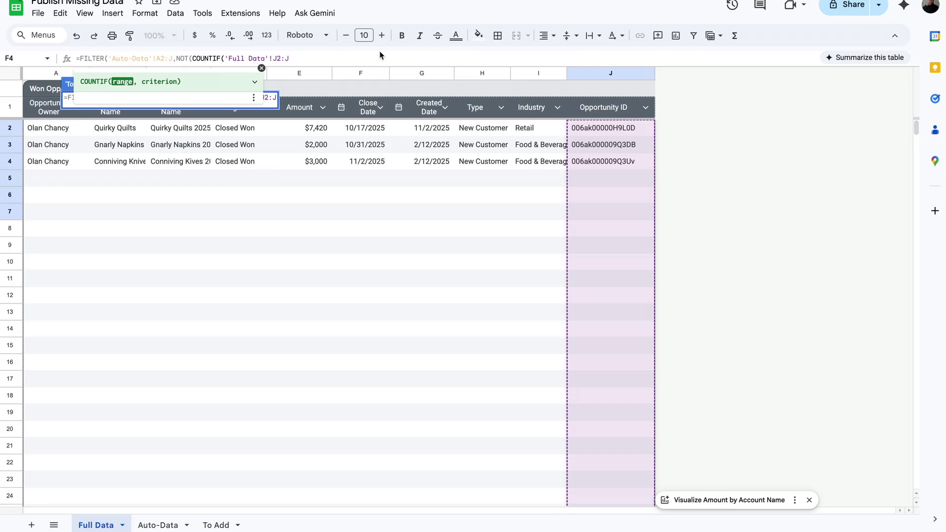
{"action": "type", "text": ","}
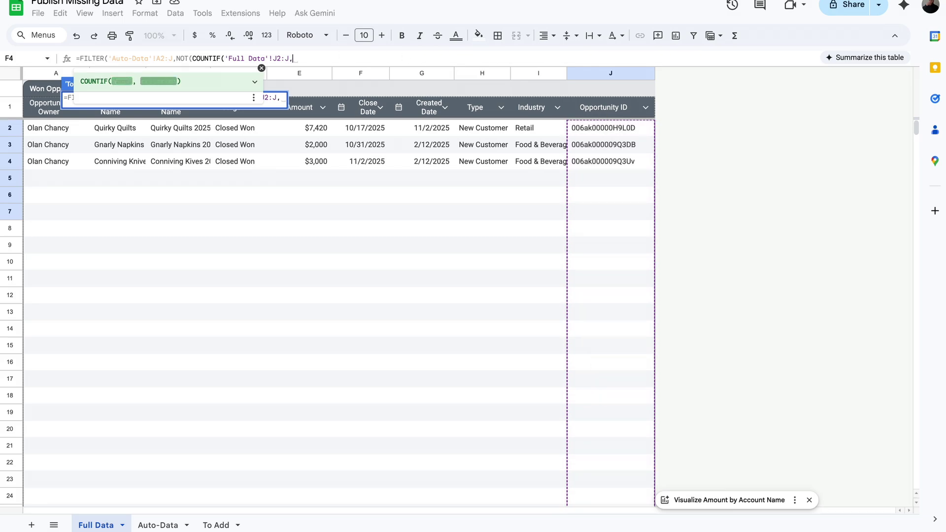
Step: Use the open-ended range 'Auto-Data'!J2:J as the COUNTIF criterion, close the parentheses and enter the formula
{"action": "left_click", "coordinate": [158, 525]}
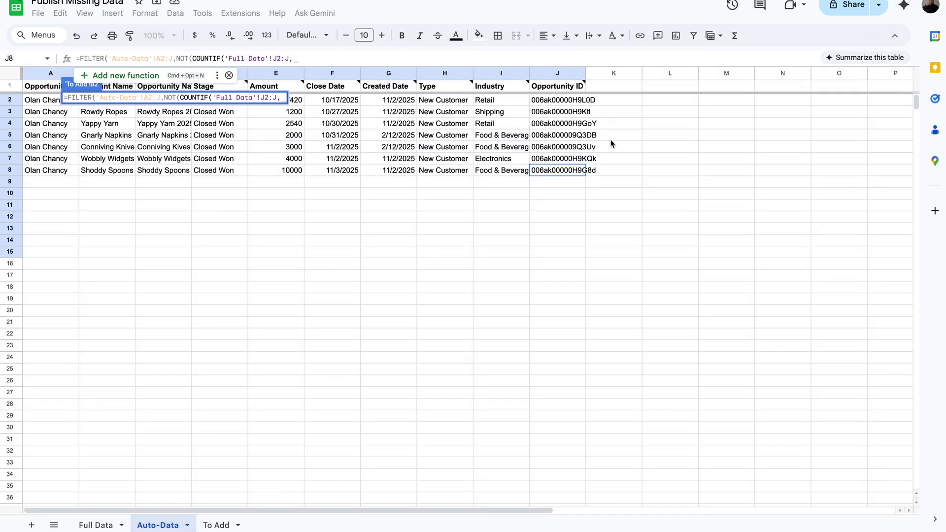
{"action": "left_click_drag", "start_coordinate": [568, 100], "coordinate": [559, 231]}
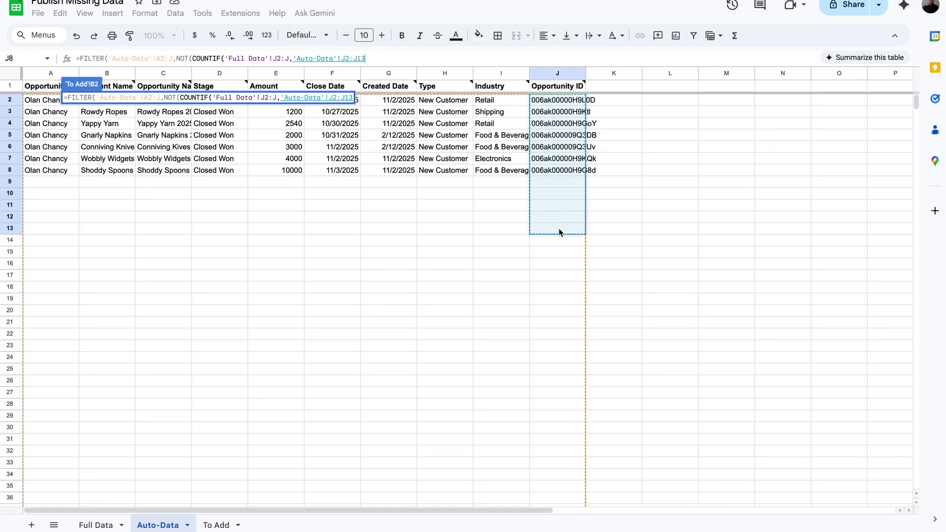
{"action": "key", "text": "BackSpace"}
{"action": "key", "text": "BackSpace"}
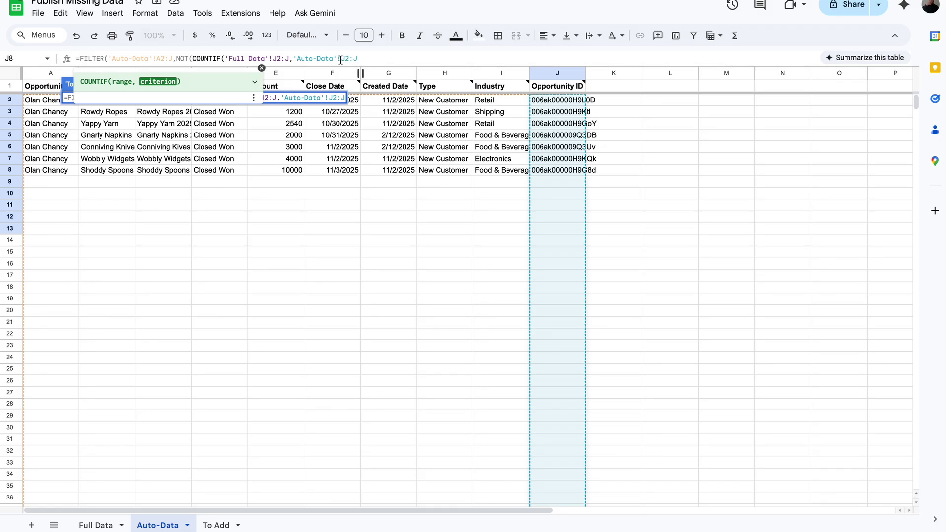
{"action": "type", "text": "))"}
{"action": "key", "text": "Return"}
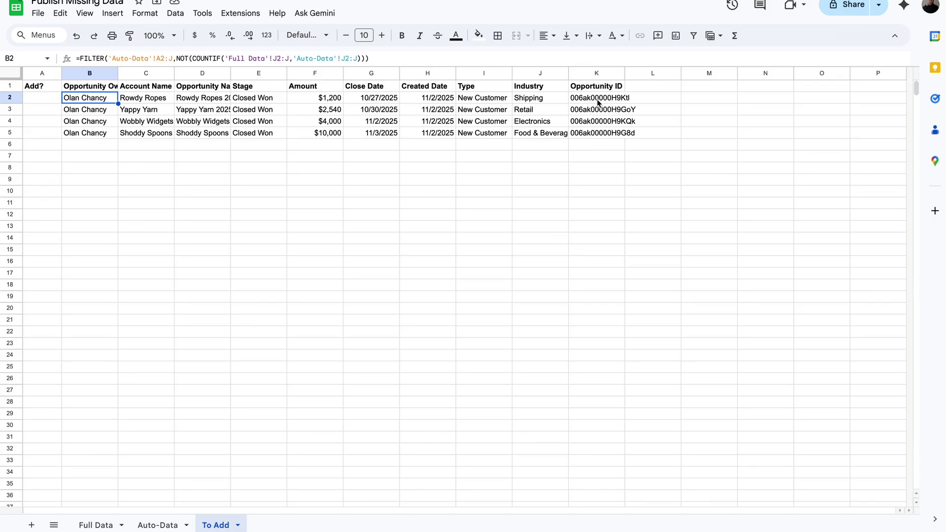
Step: Compare the Opportunity IDs on the Full Data and Auto-Data sheets with the rows filtered on To Add
{"action": "left_click", "coordinate": [96, 525]}
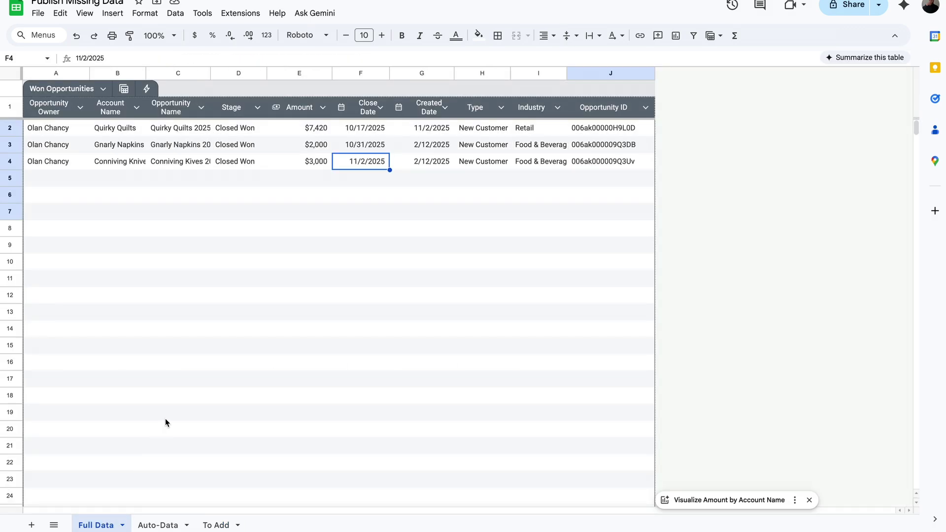
{"action": "left_click", "coordinate": [217, 525]}
{"action": "left_click", "coordinate": [96, 525]}
{"action": "left_click", "coordinate": [596, 131]}
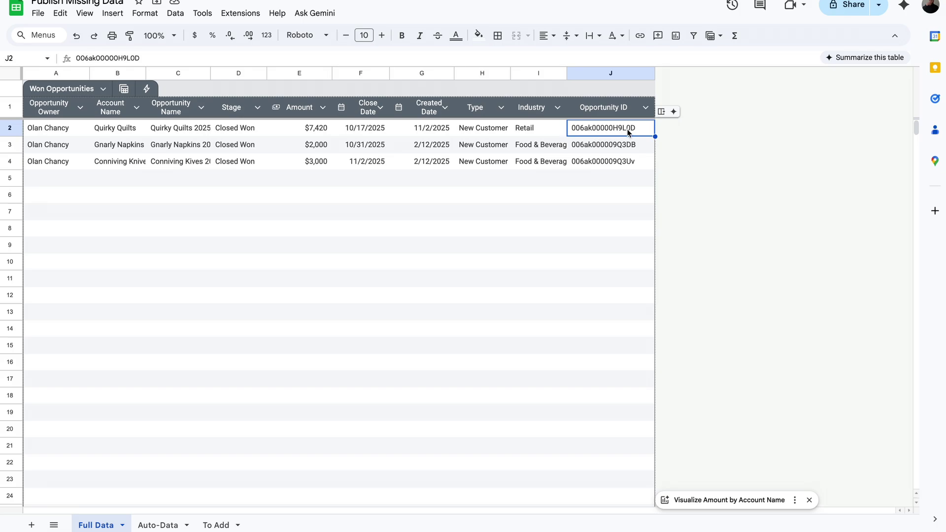
{"action": "key", "text": "ctrl+shift+Page_Down"}
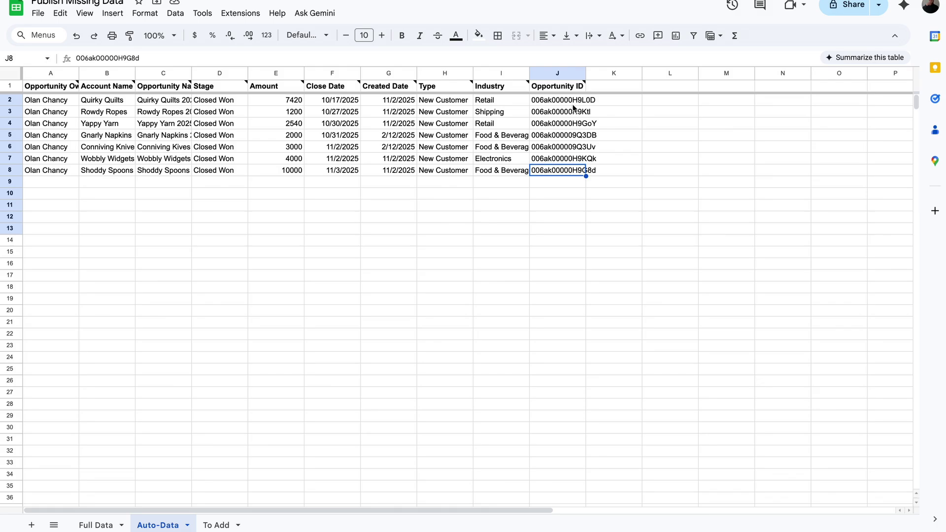
{"action": "left_click", "coordinate": [574, 101]}
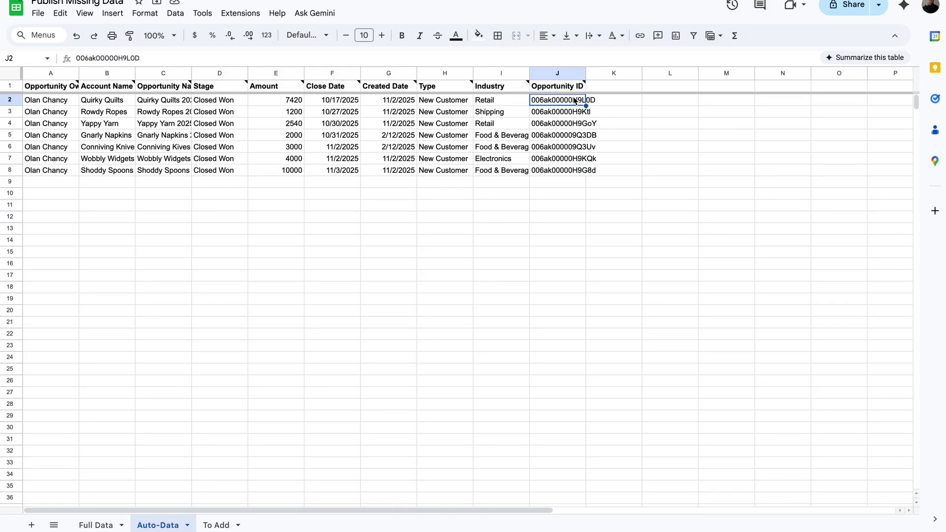
{"action": "key", "text": "ctrl+shift+Page_Down"}
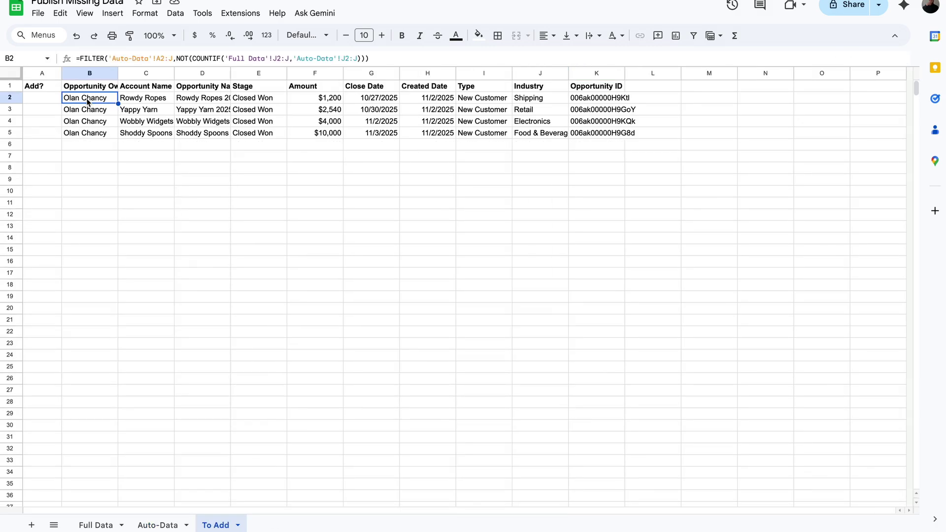
Step: Remove NOT from the FILTER condition in B2 to try the formula with COUNTIF alone
{"action": "left_click", "coordinate": [192, 59]}
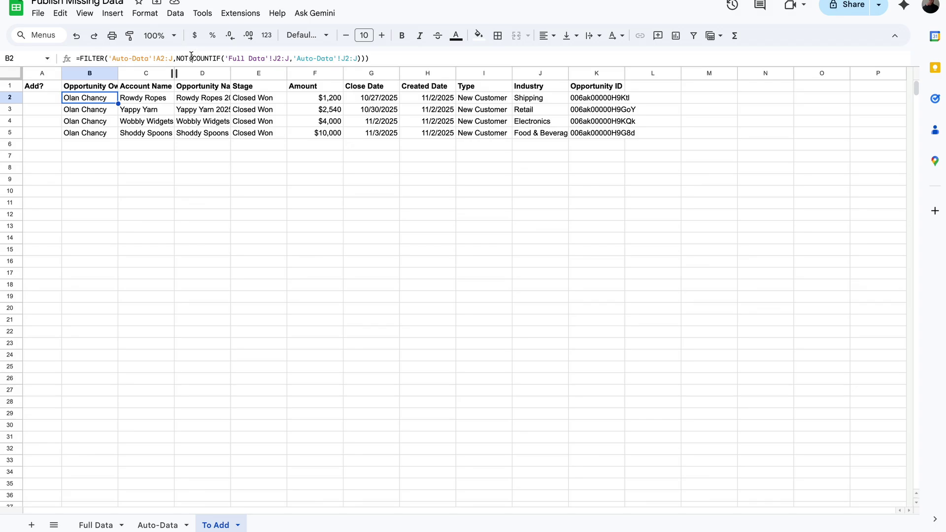
{"action": "key", "text": "BackSpace"}
{"action": "key", "text": "BackSpace"}
{"action": "key", "text": "BackSpace"}
{"action": "key", "text": "Return"}
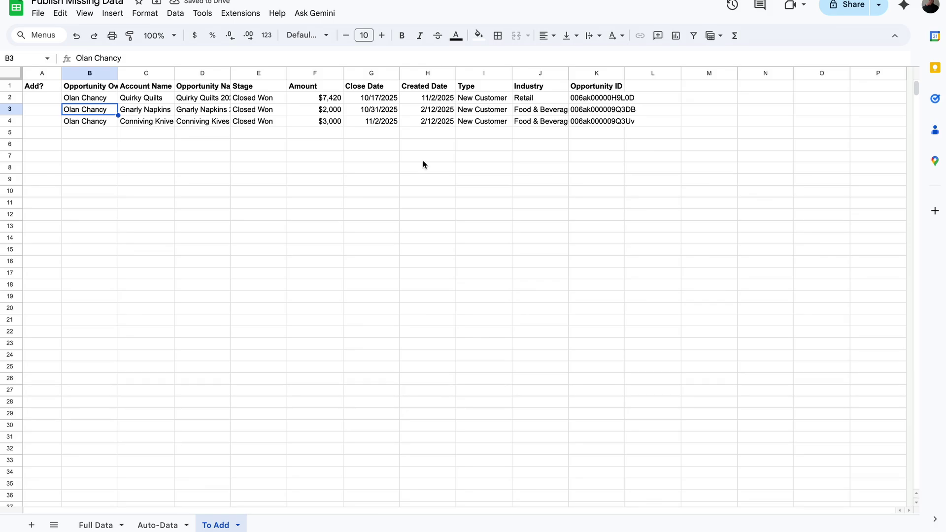
Step: Compare the result with the Full Data sheet and restore NOT around COUNTIF in the B2 formula
{"action": "left_click", "coordinate": [96, 525]}
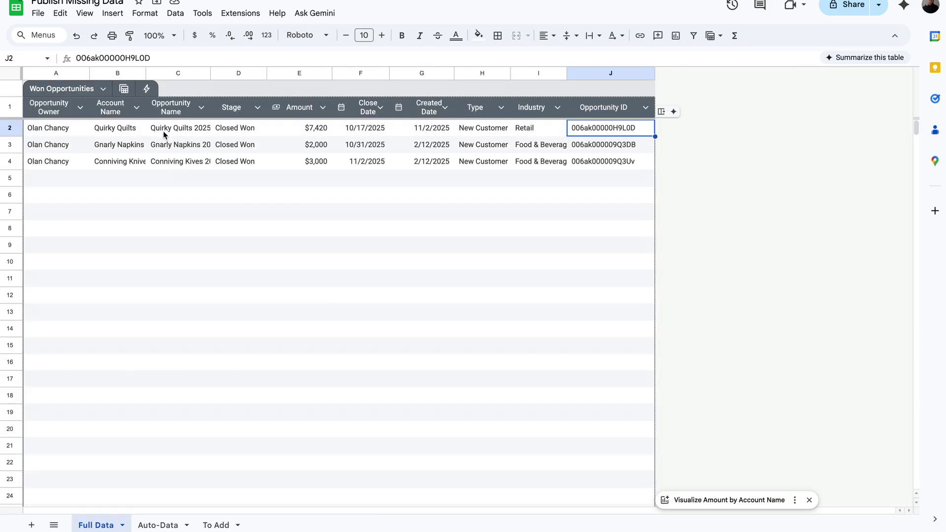
{"action": "left_click", "coordinate": [164, 526]}
{"action": "left_click", "coordinate": [215, 525]}
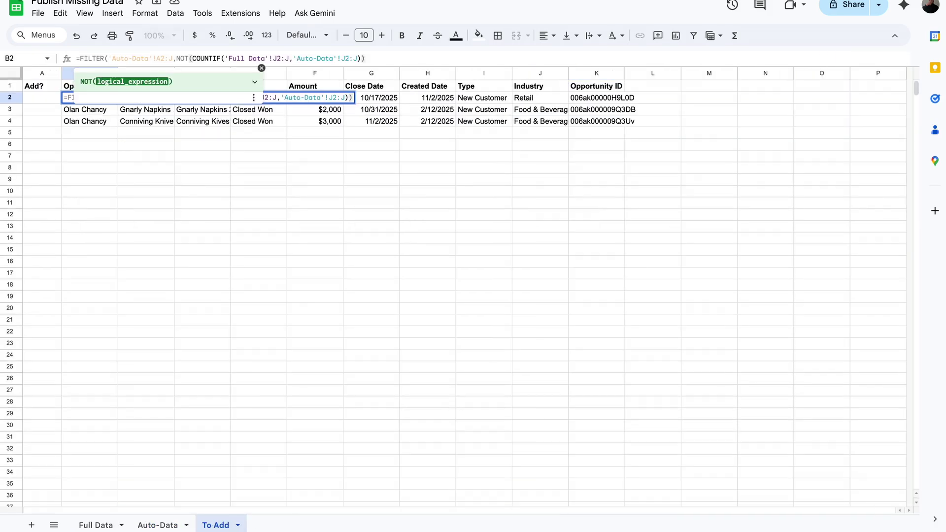
{"action": "key", "text": "Return"}
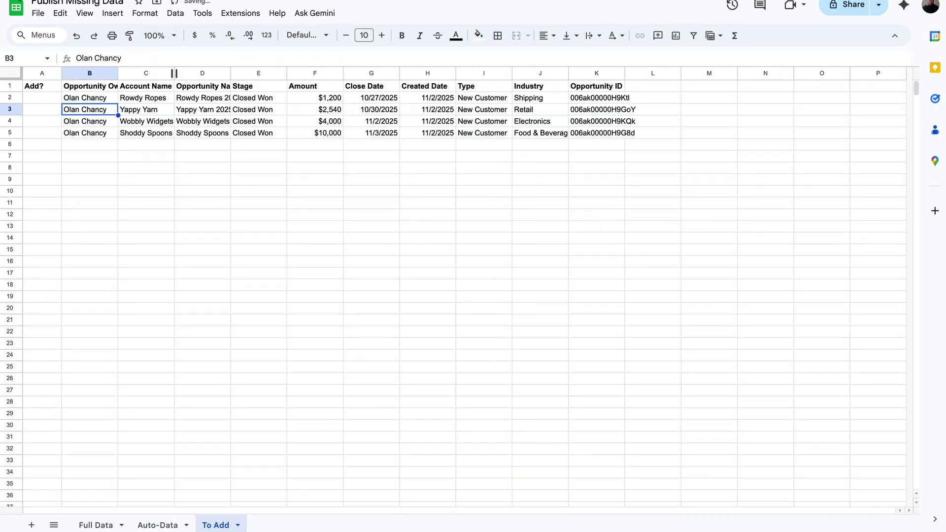
Step: Switch to the Apps Script project and examine how copyDataOnCondition filters To Add rows by Yes in column A
{"action": "left_click", "coordinate": [597, 98]}
{"action": "left_click", "coordinate": [51, 102]}
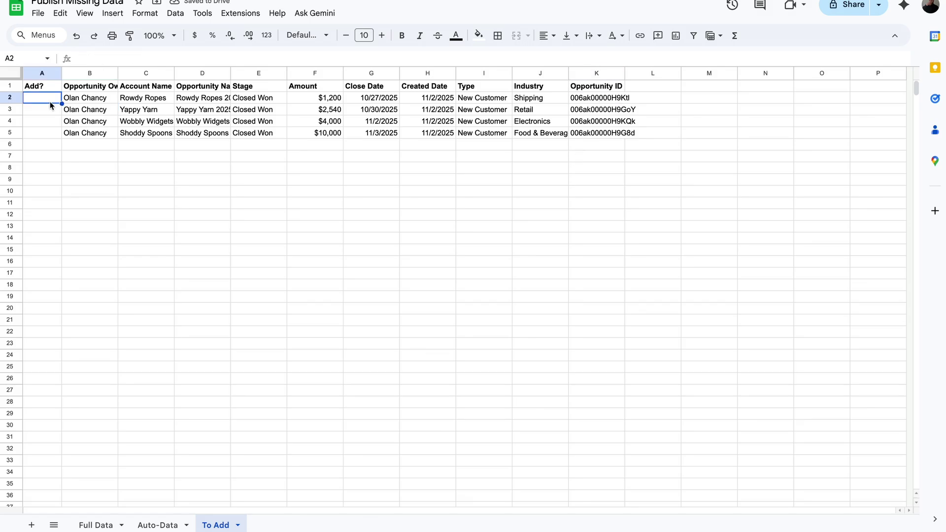
{"action": "key", "text": "ctrl+Tab"}
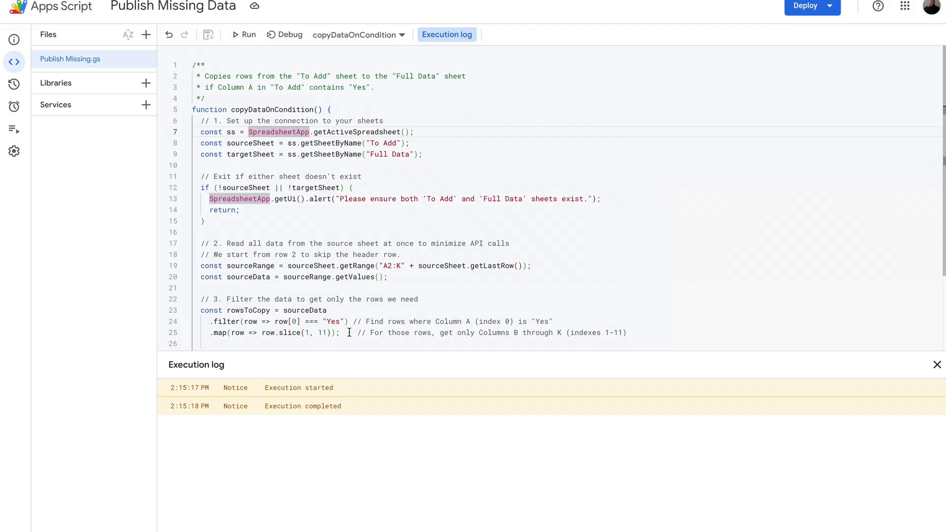
{"action": "scroll", "coordinate": [350, 311], "scroll_direction": "down", "scroll_amount": 1}
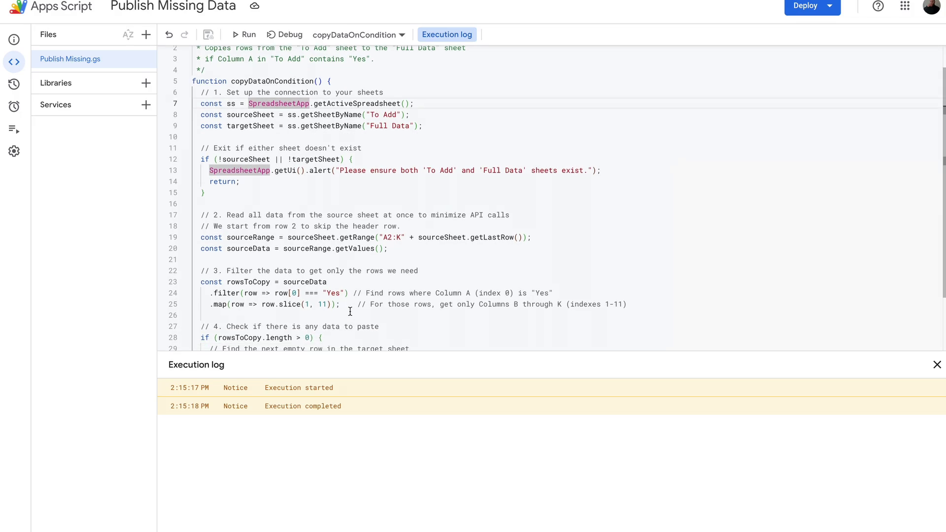
{"action": "scroll", "coordinate": [350, 312], "scroll_direction": "up", "scroll_amount": 1}
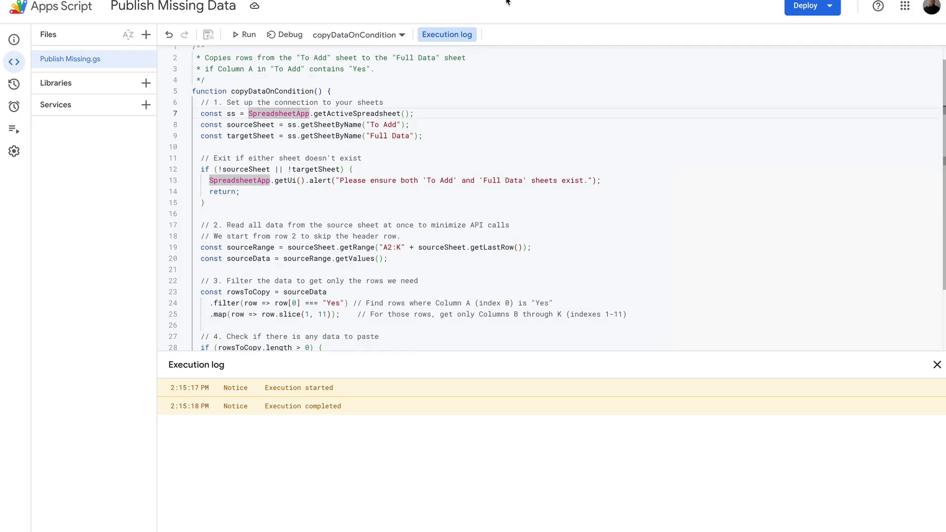
Step: Return to the To Add sheet and enter =IF(ISBLANK(B2),,"Yes") in cell A2
{"action": "key", "text": "ctrl+Tab"}
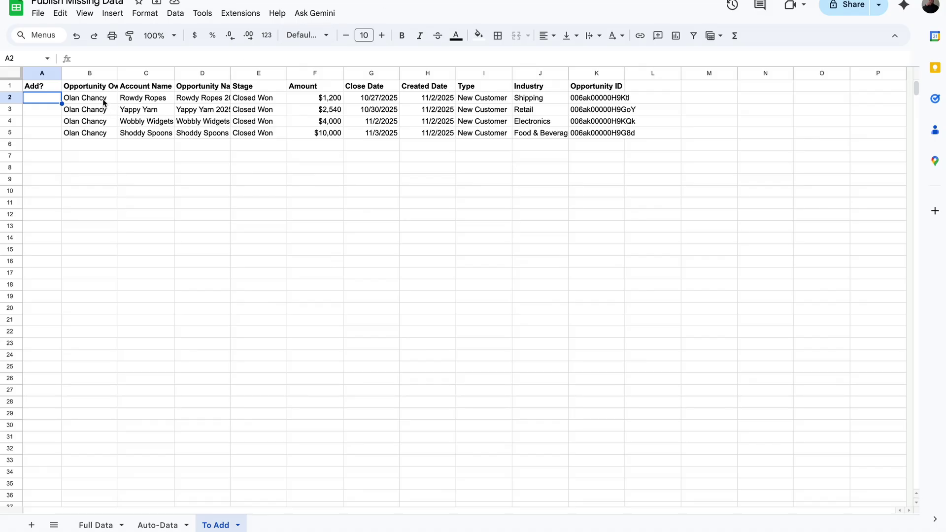
{"action": "type", "text": "="}
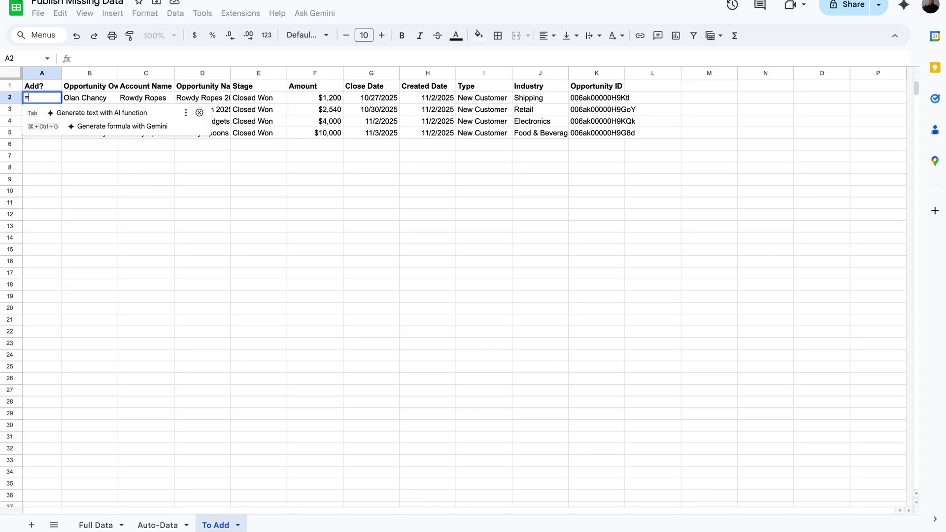
{"action": "type", "text": "IF(ISBLANK("}
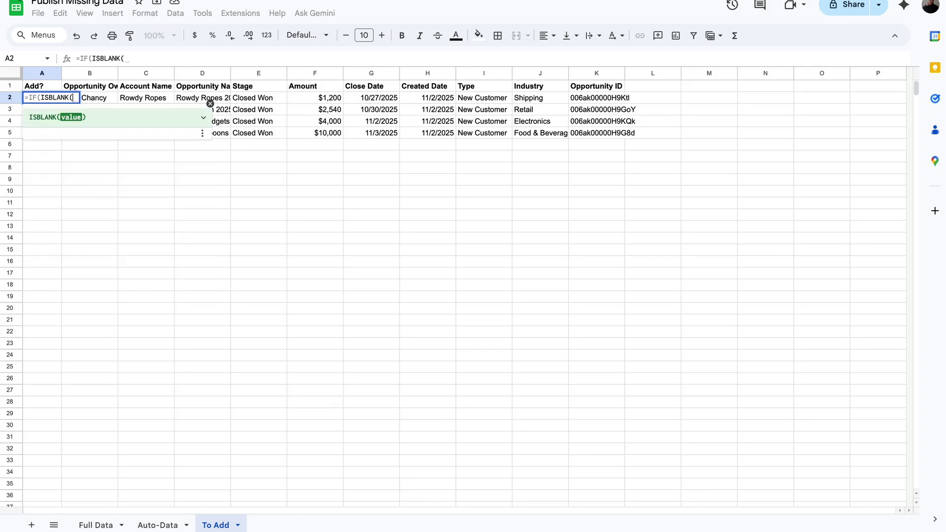
{"action": "left_click", "coordinate": [102, 101]}
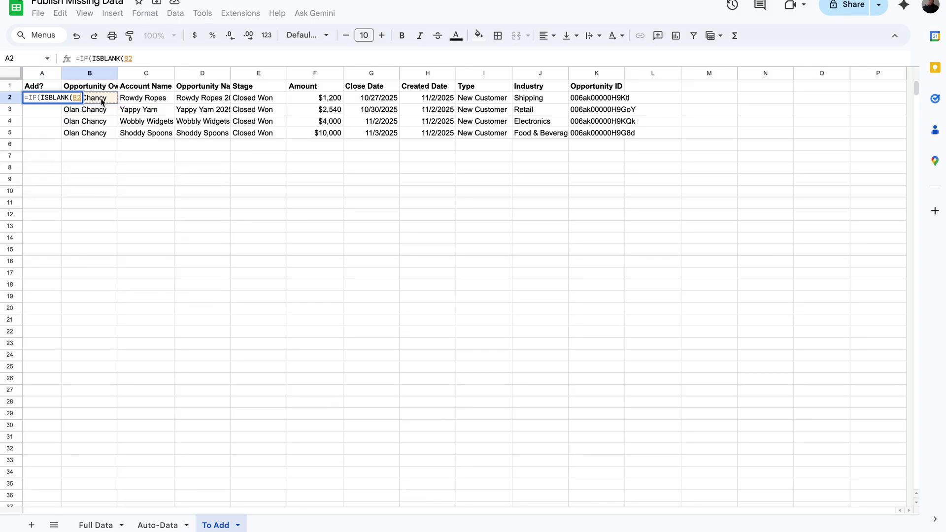
{"action": "type", "text": ")"}
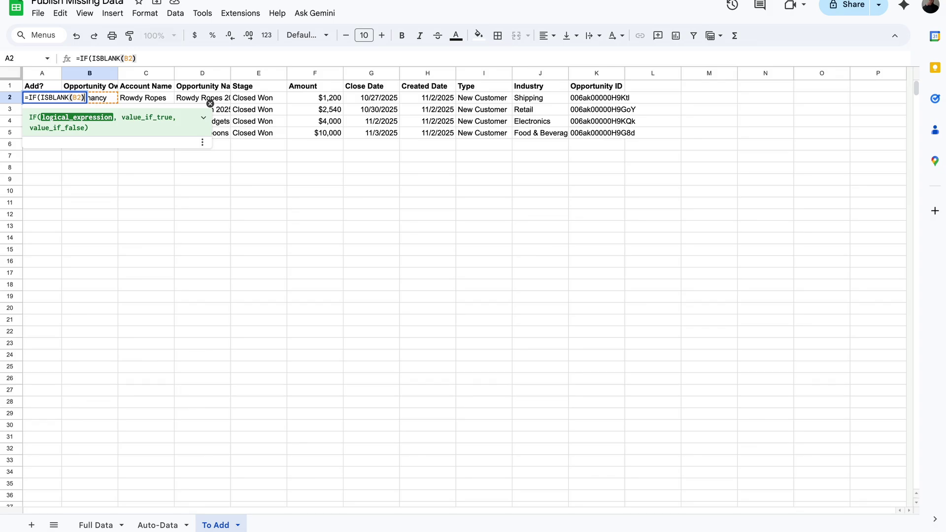
{"action": "type", "text": ",,"}
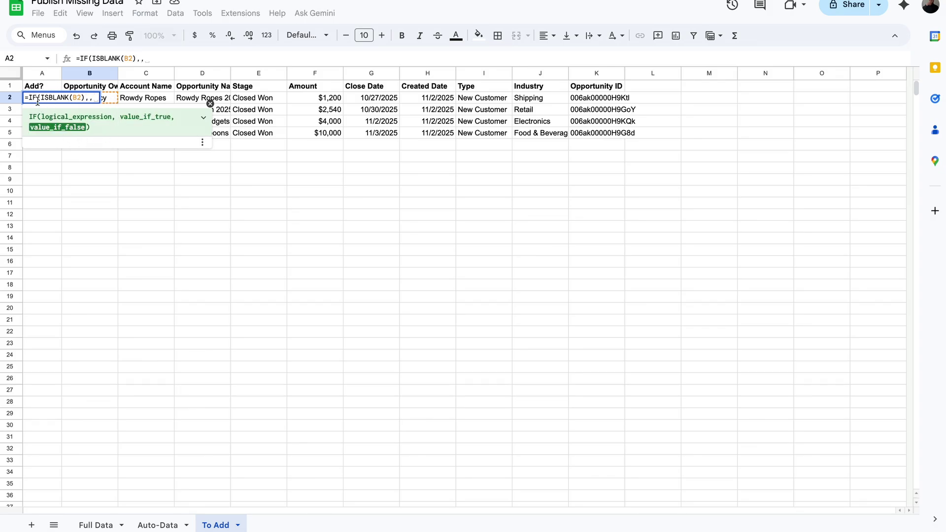
{"action": "type", "text": "\"Yes"}
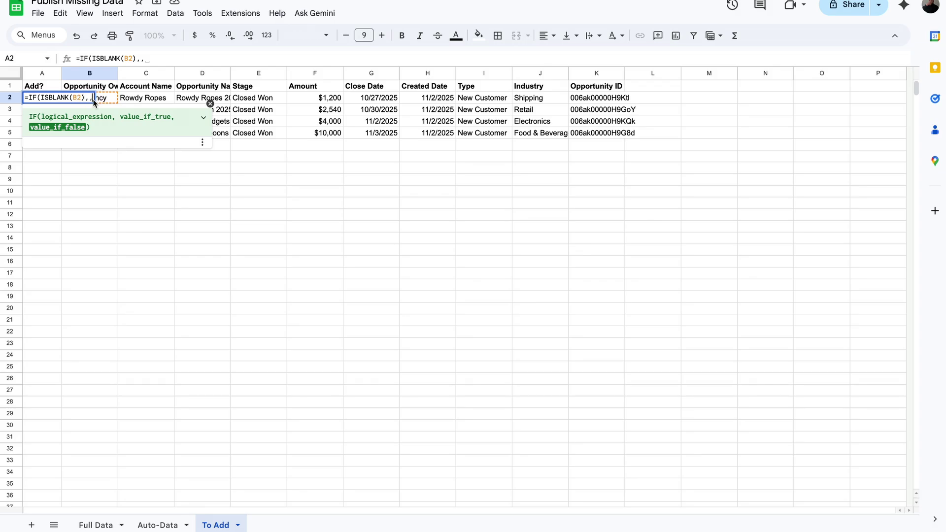
{"action": "type", "text": "\""}
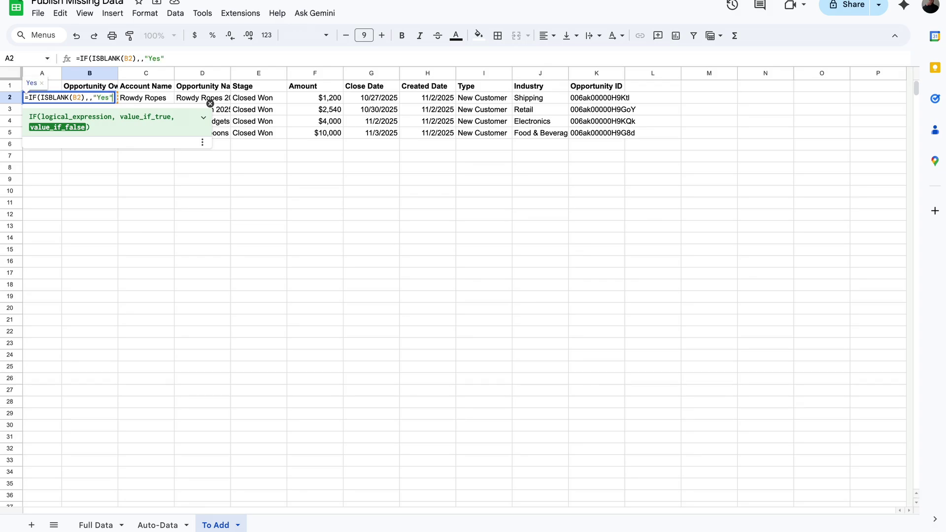
{"action": "key", "text": "Return"}
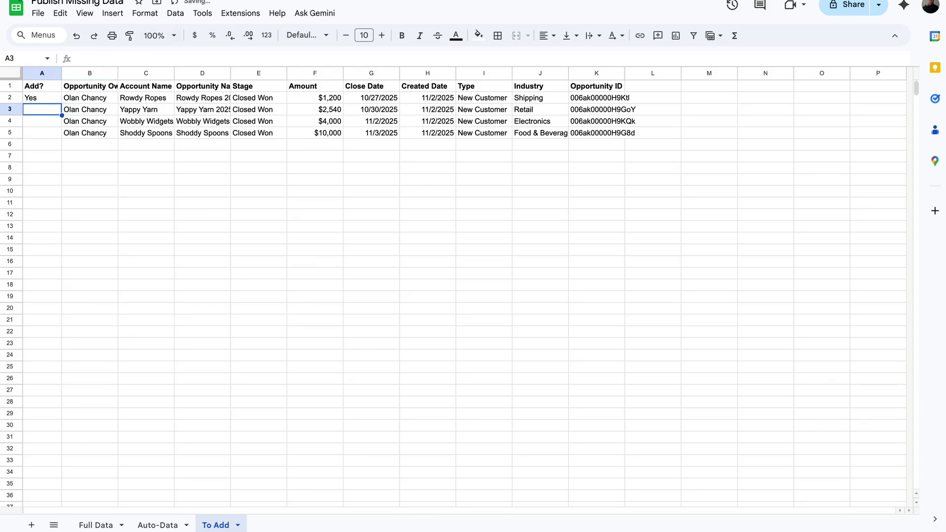
Step: Wrap the A2 formula in ArrayFormula and extend its ISBLANK reference to B2:B
{"action": "left_click", "coordinate": [39, 101]}
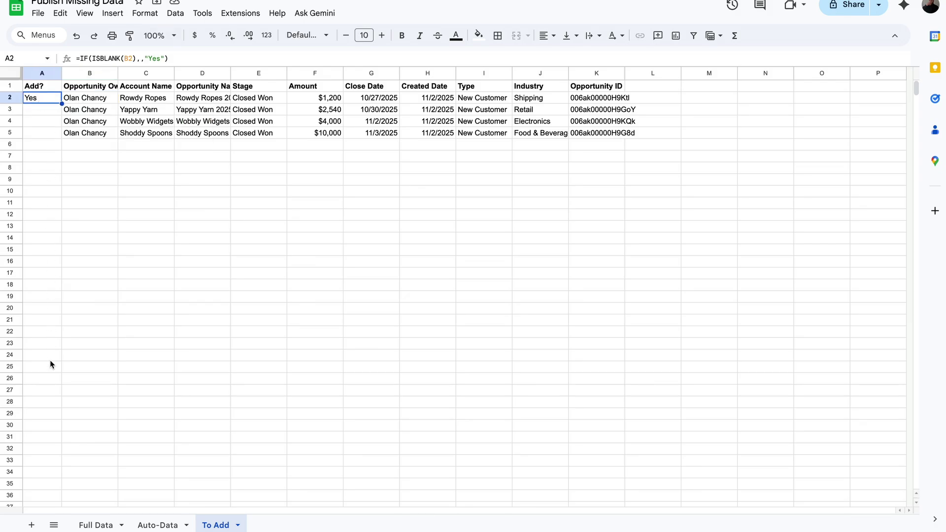
{"action": "left_click", "coordinate": [188, 61]}
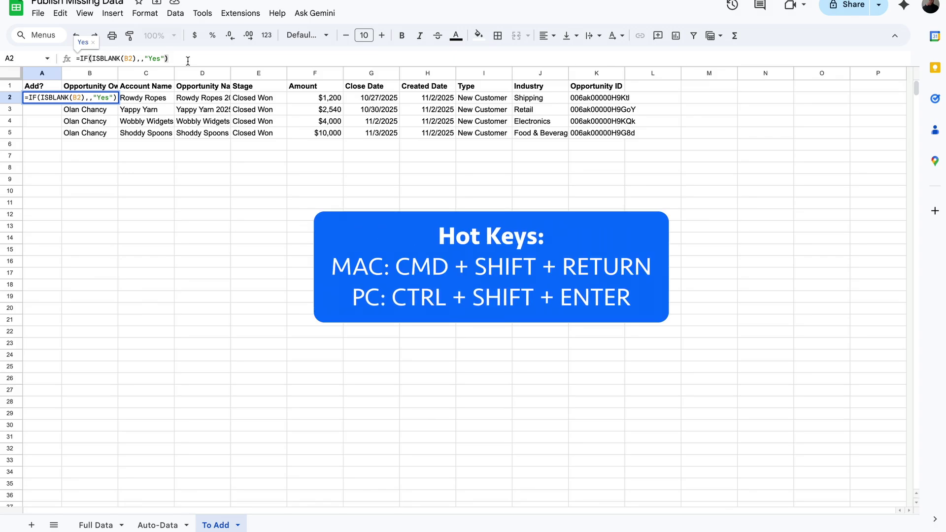
{"action": "key", "text": "super+shift+Return"}
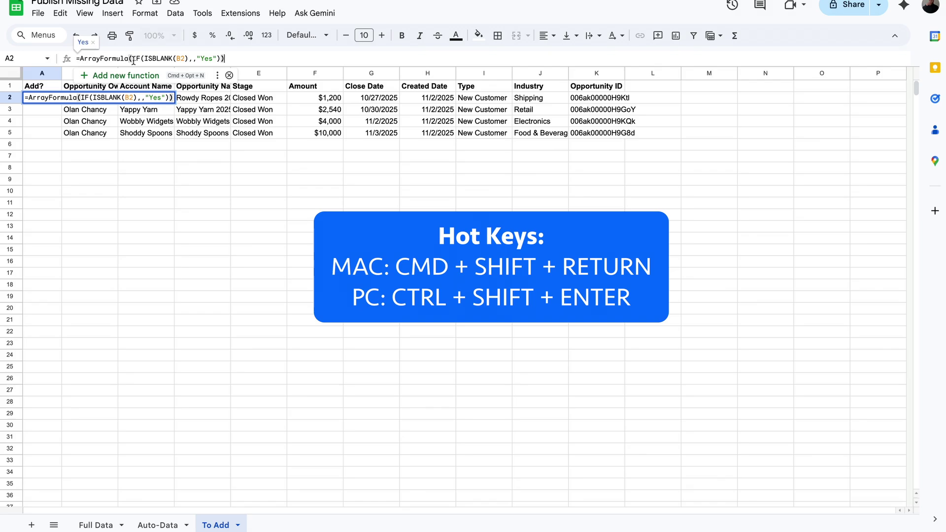
{"action": "left_click", "coordinate": [185, 59]}
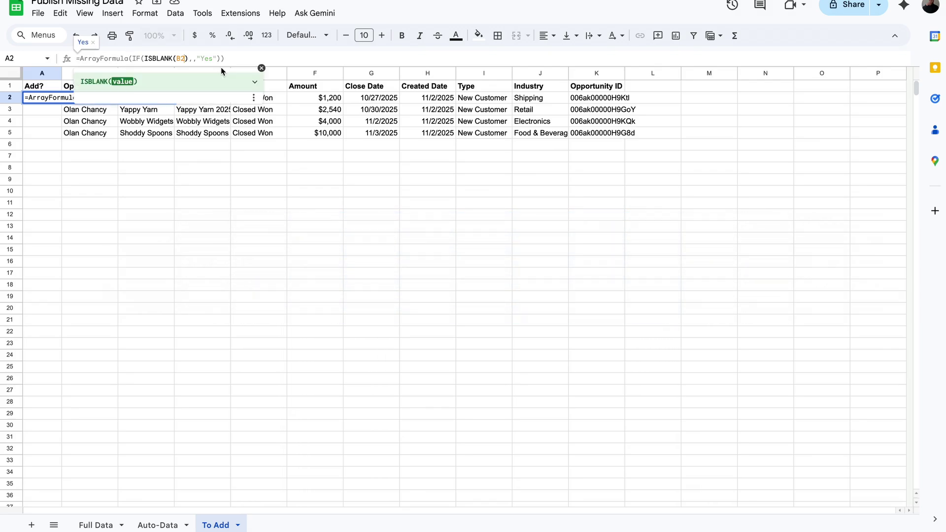
{"action": "type", "text": ":B"}
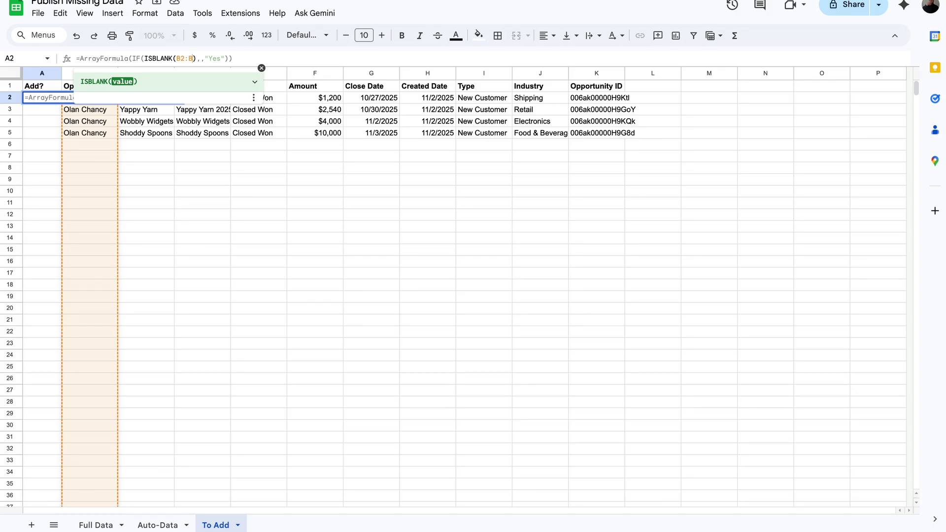
{"action": "key", "text": "Return"}
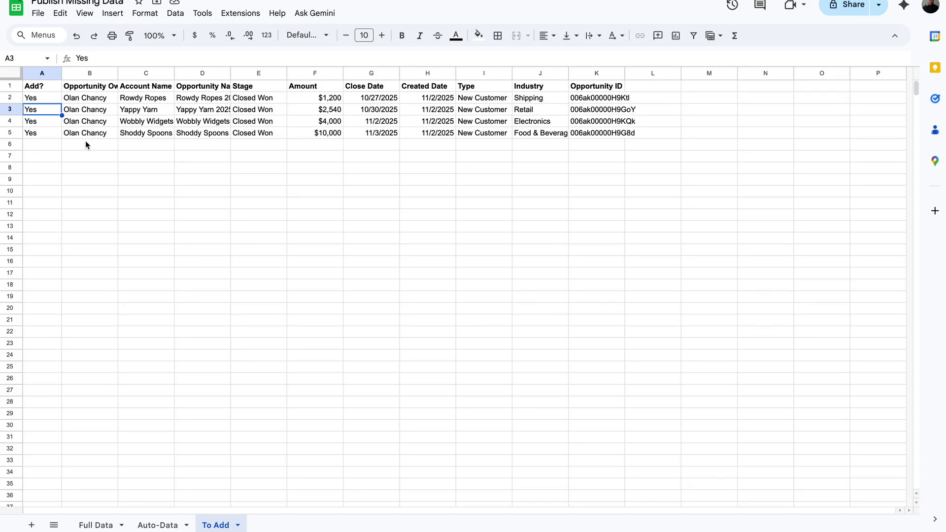
Step: Enter "test" in B6 to try out the Yes formula in column A, and clear the cell again
{"action": "left_click", "coordinate": [85, 141]}
{"action": "type", "text": "test"}
{"action": "key", "text": "Return"}
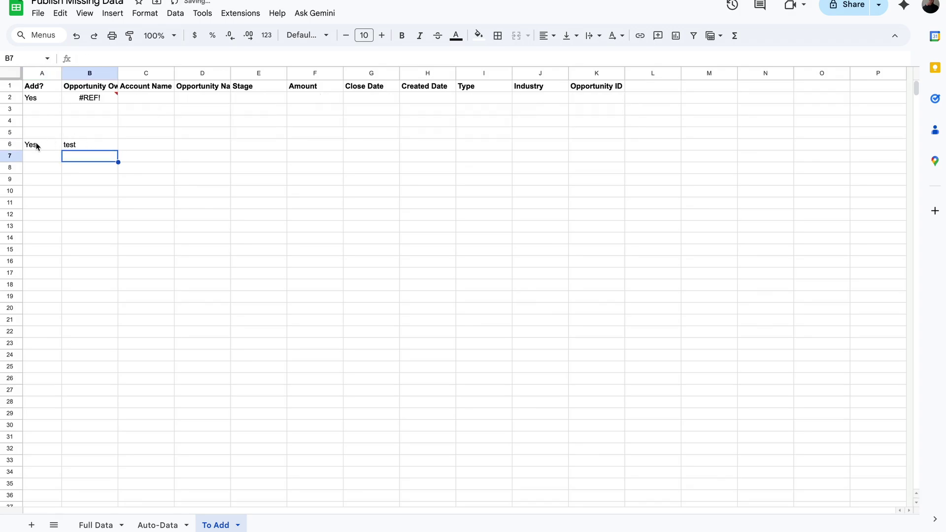
{"action": "left_click", "coordinate": [87, 145]}
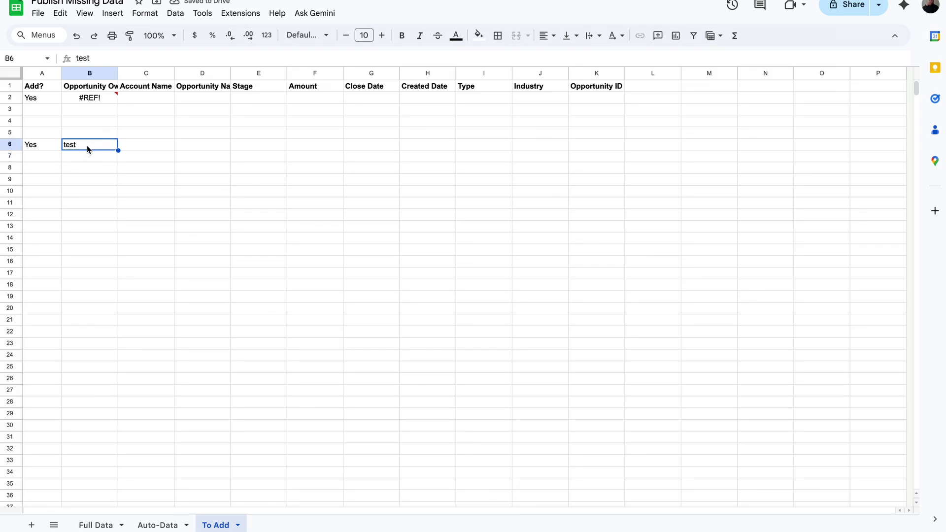
{"action": "key", "text": "Delete"}
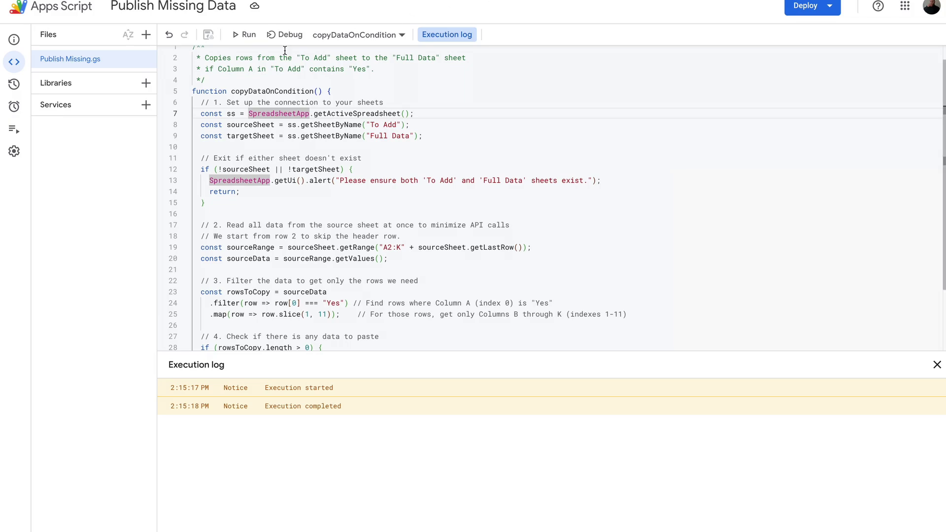
Step: Run copyDataOnCondition in the Apps Script project and check the To Add and Full Data sheets for the copied rows
{"action": "left_click", "coordinate": [244, 34]}
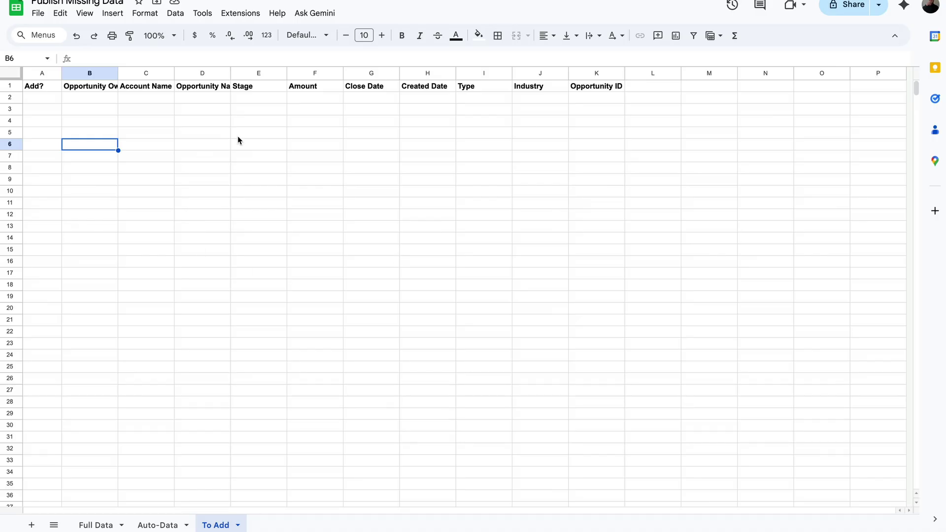
{"action": "left_click", "coordinate": [96, 525]}
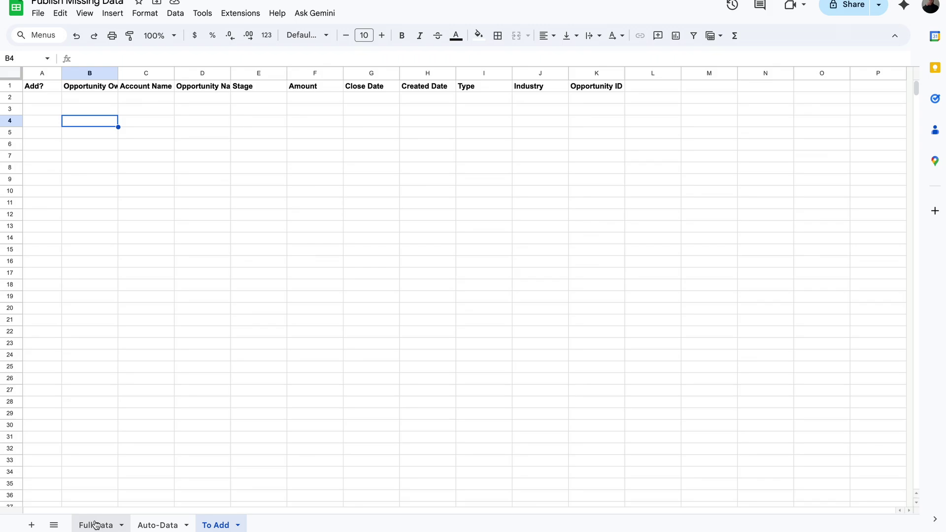
{"action": "left_click", "coordinate": [193, 118]}
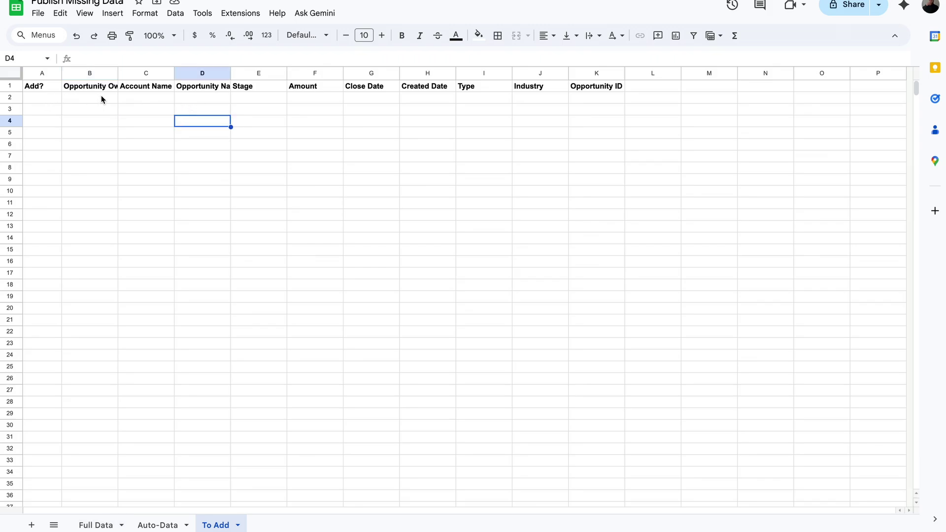
{"action": "left_click", "coordinate": [45, 102]}
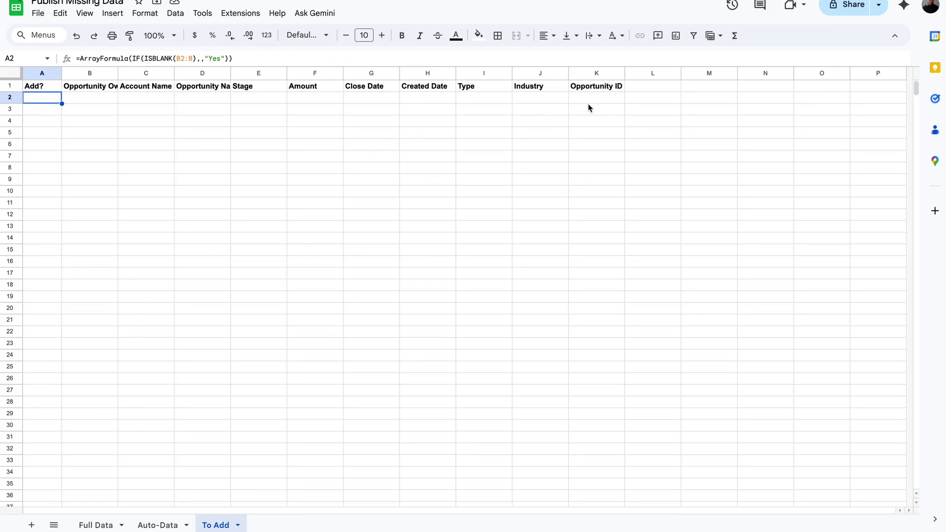
{"action": "left_click", "coordinate": [98, 523]}
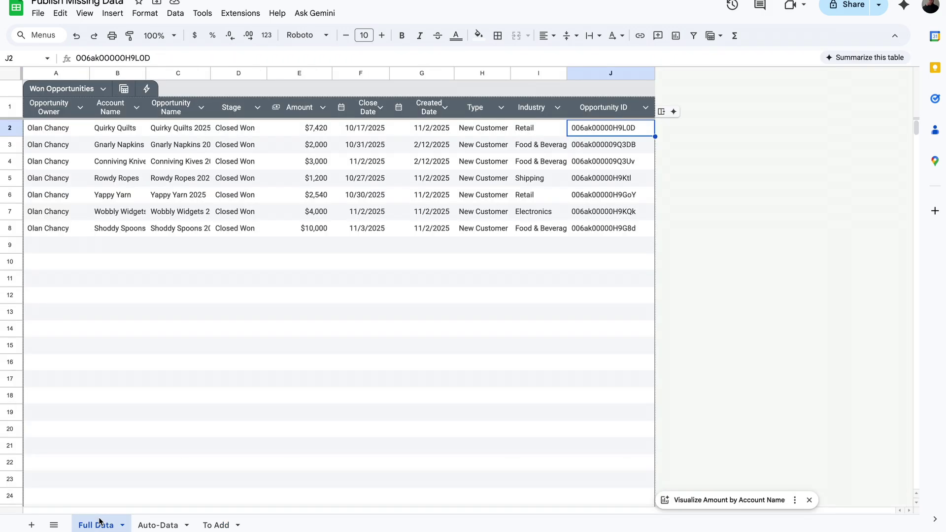
{"action": "left_click", "coordinate": [216, 525]}
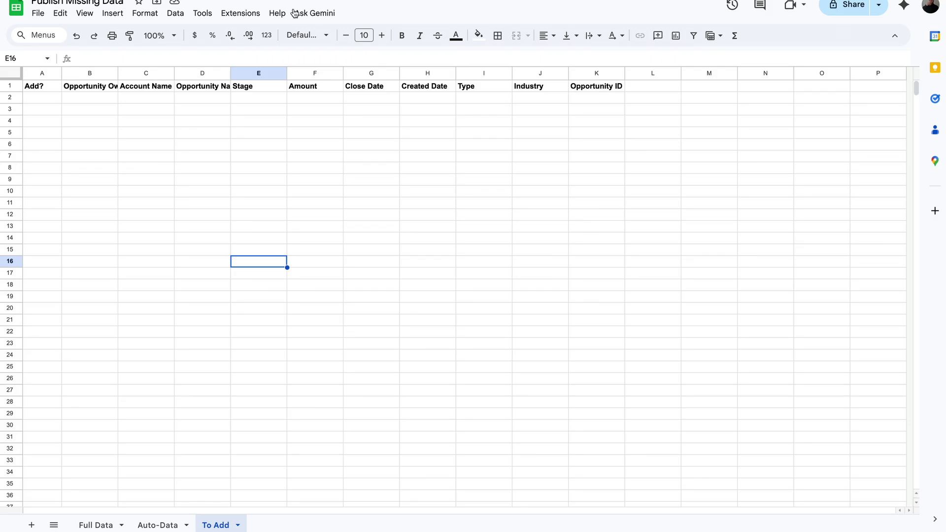
Step: Open the spreadsheet's Apps Script project and start a new trigger that runs copyDataOnCondition
{"action": "left_click", "coordinate": [253, 13]}
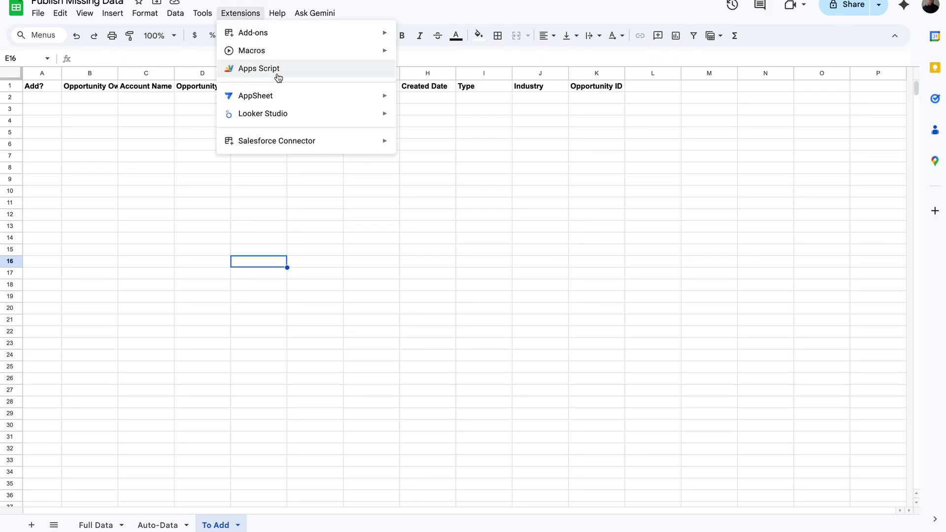
{"action": "left_click", "coordinate": [259, 68]}
{"action": "mouse_move", "coordinate": [19, 110]}
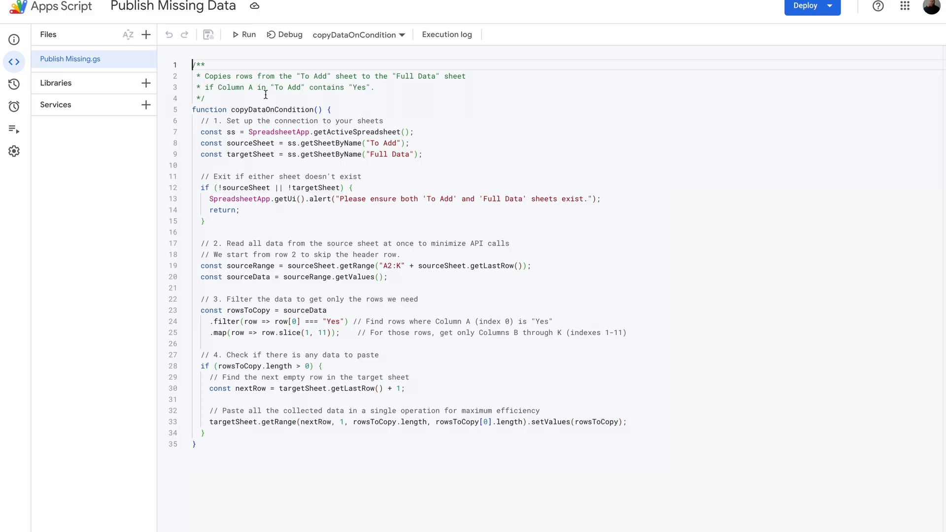
{"action": "left_click", "coordinate": [26, 109]}
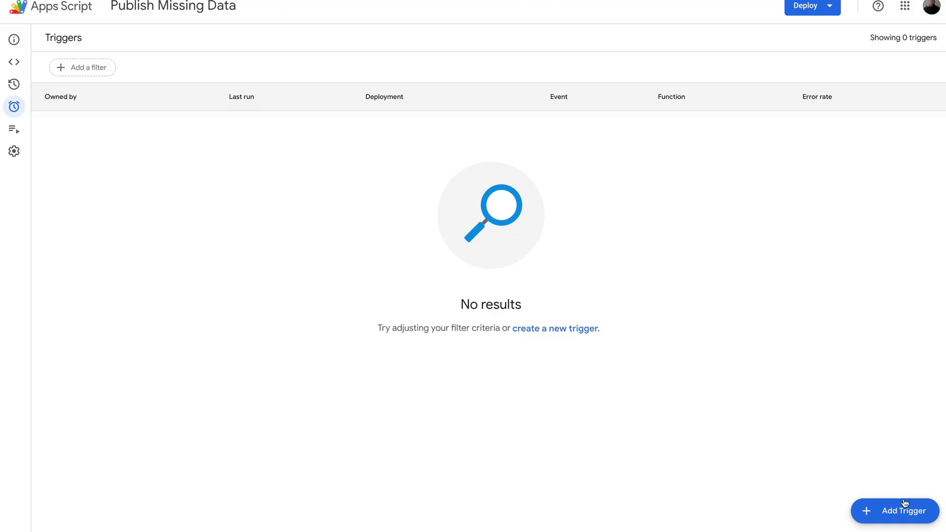
{"action": "left_click", "coordinate": [901, 511]}
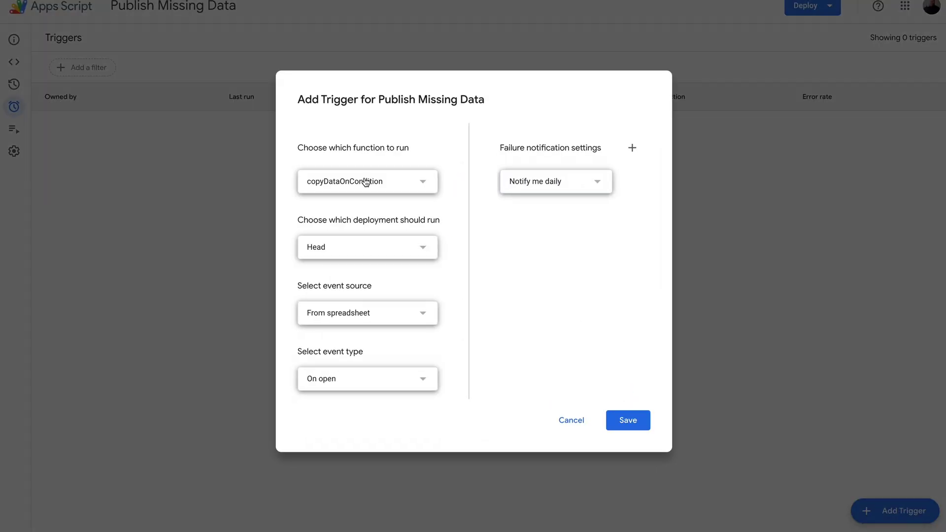
{"action": "left_click", "coordinate": [385, 184]}
{"action": "left_click", "coordinate": [400, 184]}
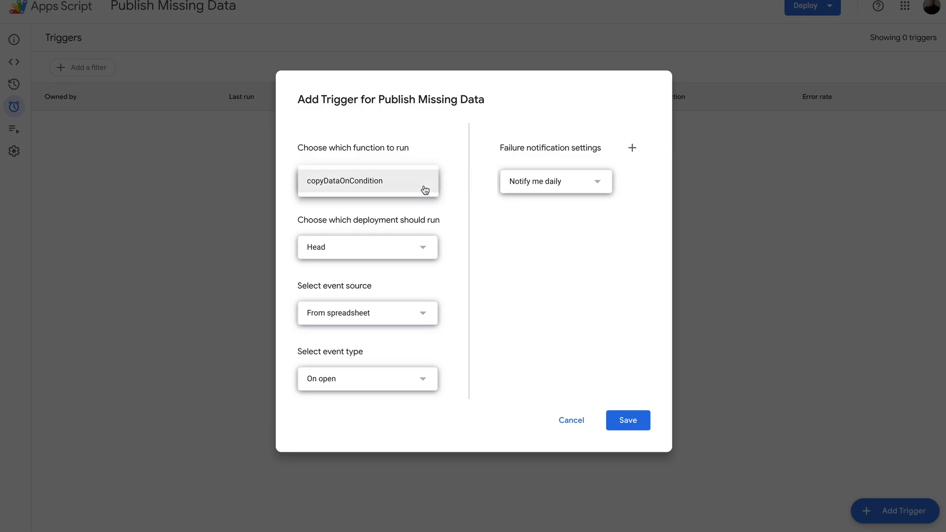
Step: Make the trigger time-driven with a day timer set to 3am to 4am, and save it
{"action": "left_click", "coordinate": [385, 312]}
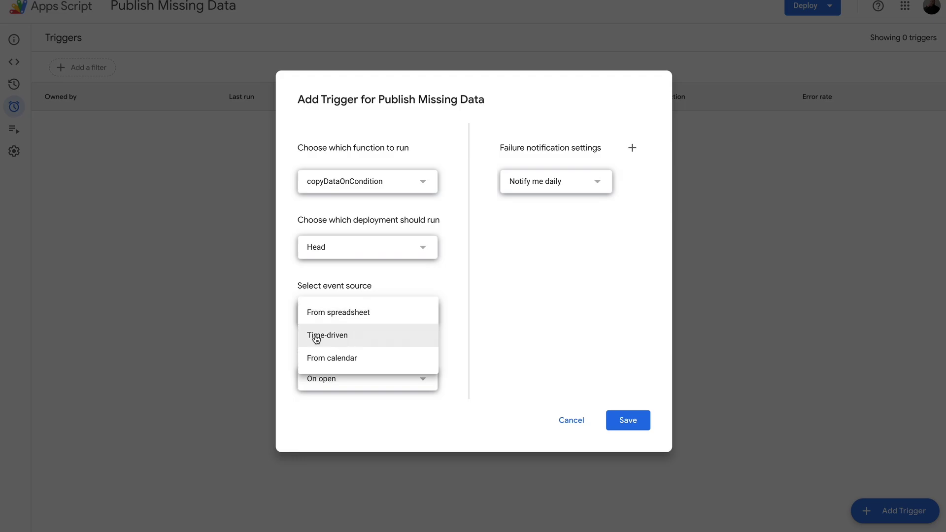
{"action": "left_click", "coordinate": [369, 337]}
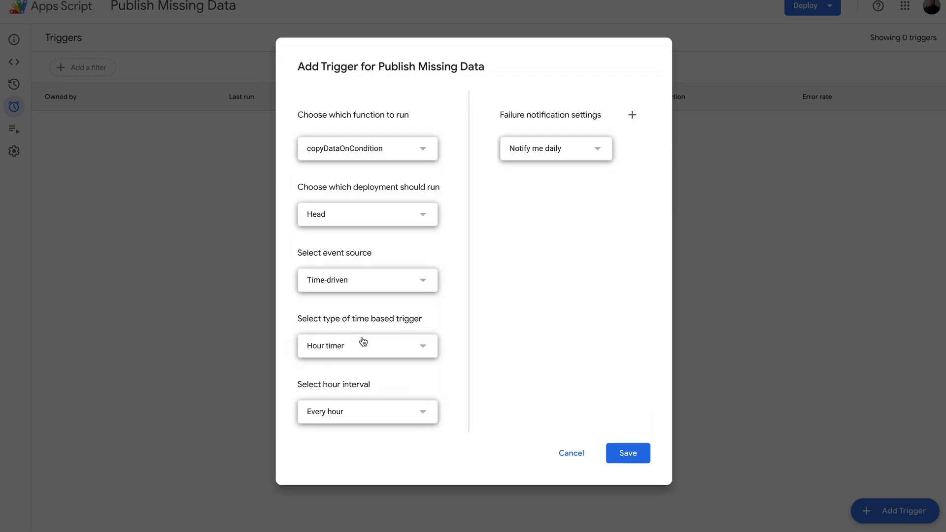
{"action": "left_click", "coordinate": [422, 352]}
{"action": "left_click", "coordinate": [363, 376]}
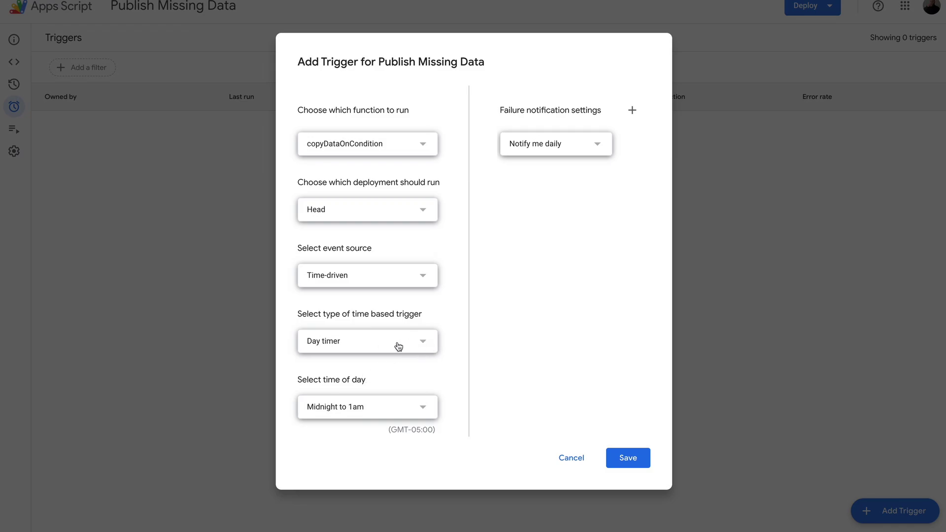
{"action": "left_click", "coordinate": [319, 415]}
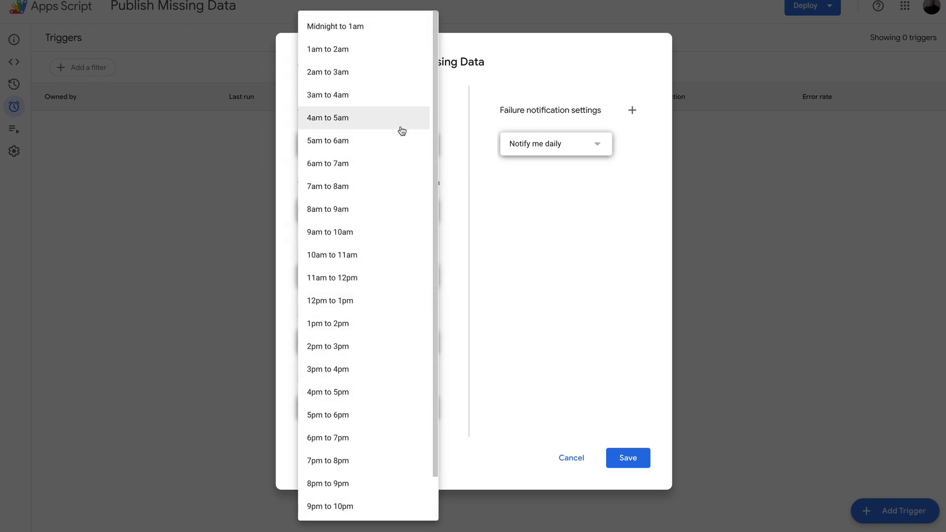
{"action": "left_click", "coordinate": [358, 104]}
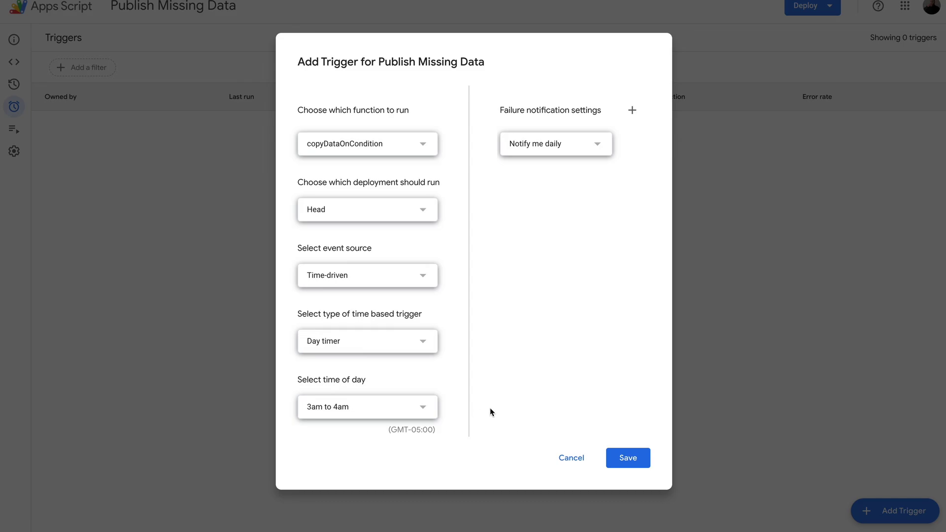
{"action": "left_click", "coordinate": [636, 455]}
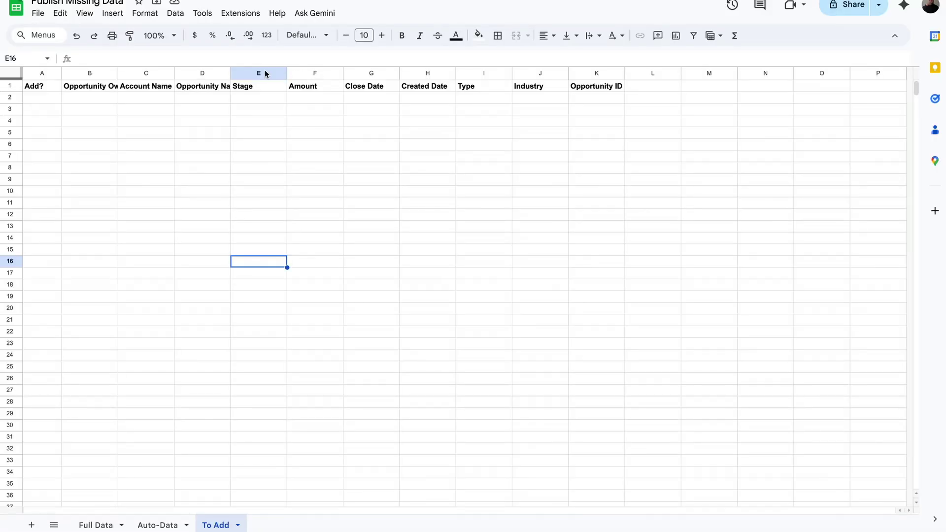
{"action": "left_click", "coordinate": [39, 13]}
{"action": "left_click", "coordinate": [74, 355]}
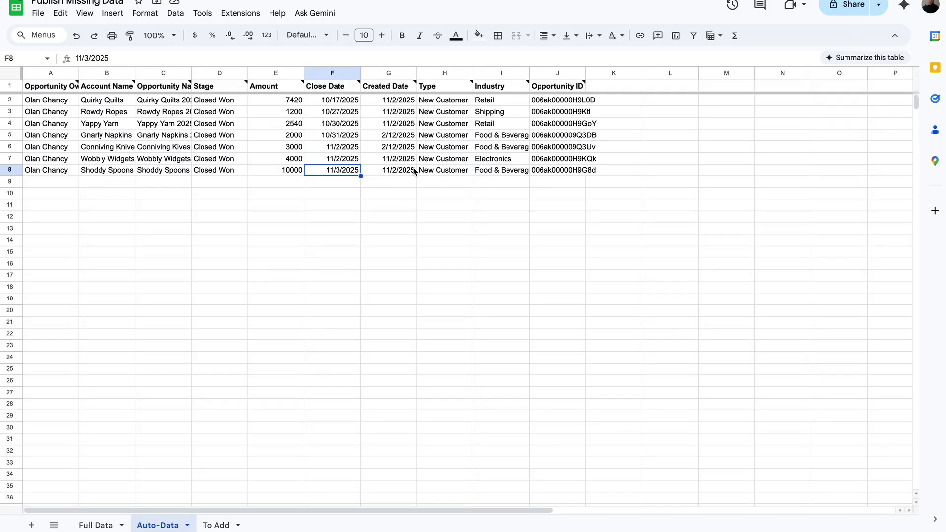
Step: In Salesforce, open the Erratic Erasers account from the Account Prospects report and start a new opportunity for it
{"action": "mouse_move", "coordinate": [346, 90]}
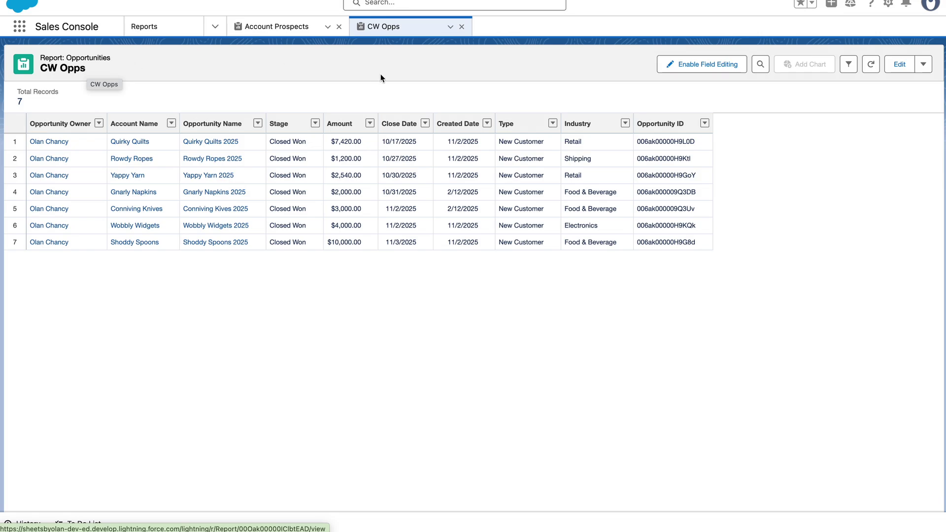
{"action": "left_click", "coordinate": [290, 21]}
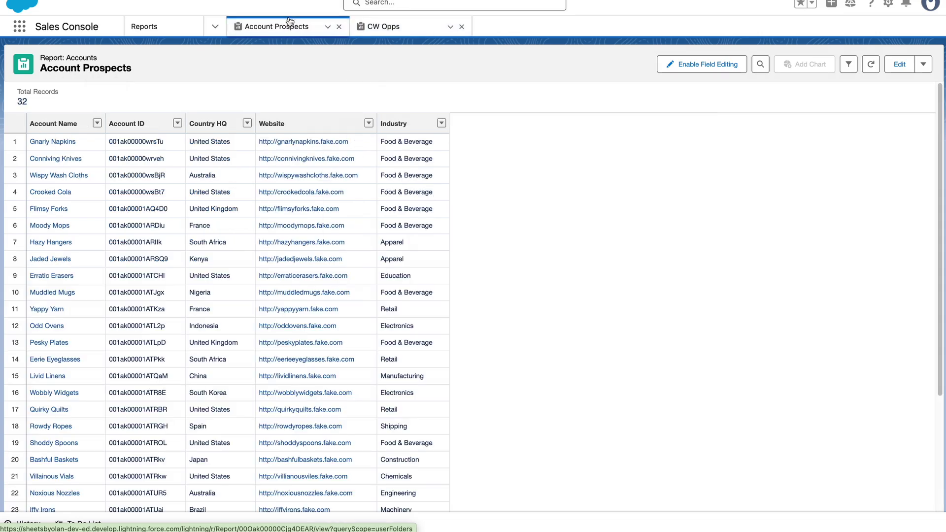
{"action": "left_click", "coordinate": [54, 277]}
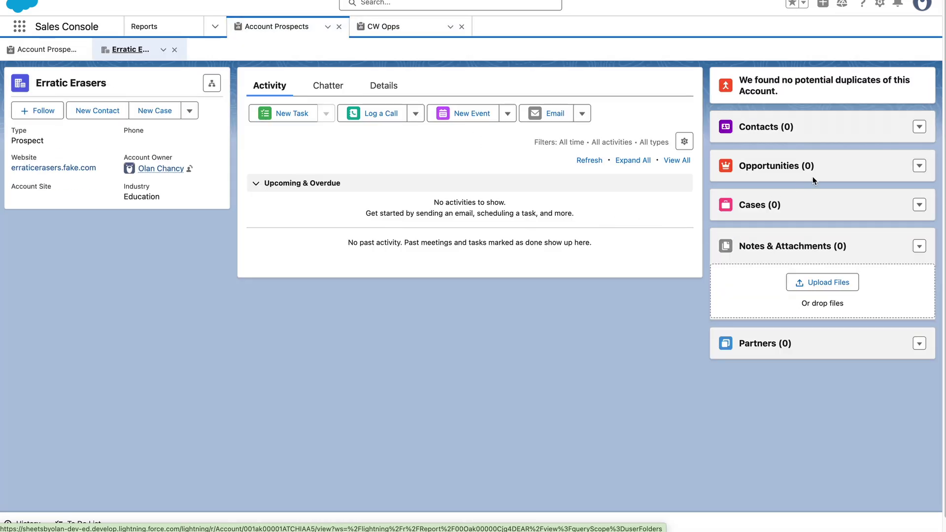
{"action": "left_click", "coordinate": [920, 166]}
{"action": "left_click", "coordinate": [887, 184]}
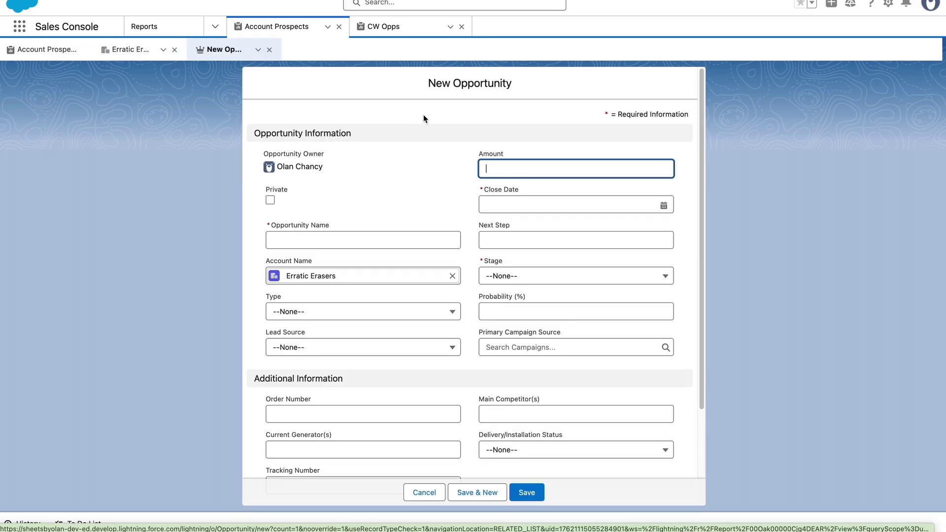
Step: Fill in the new opportunity with amount 4500, name Erratic Erasers 2025, stage Closed Won and type New Customer
{"action": "left_click", "coordinate": [541, 170]}
{"action": "type", "text": "4500"}
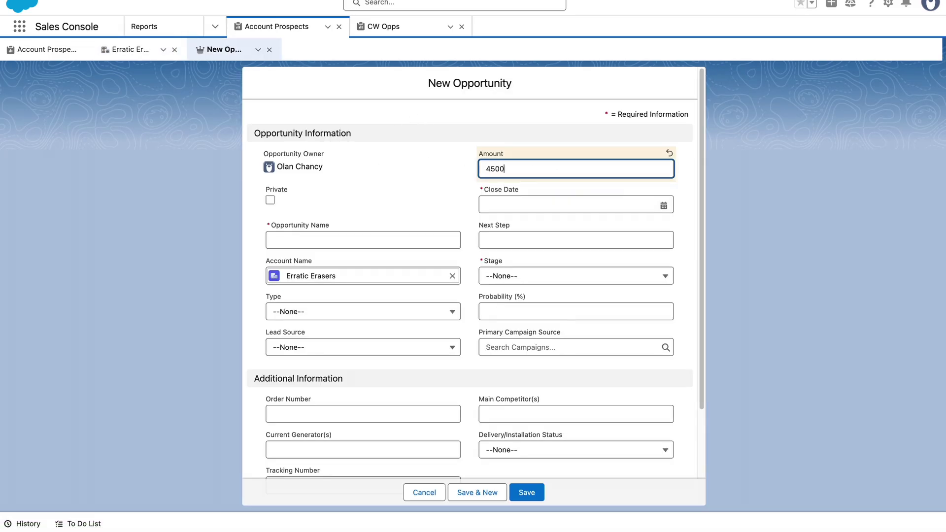
{"action": "left_click", "coordinate": [401, 245]}
{"action": "type", "text": "Erratic E"}
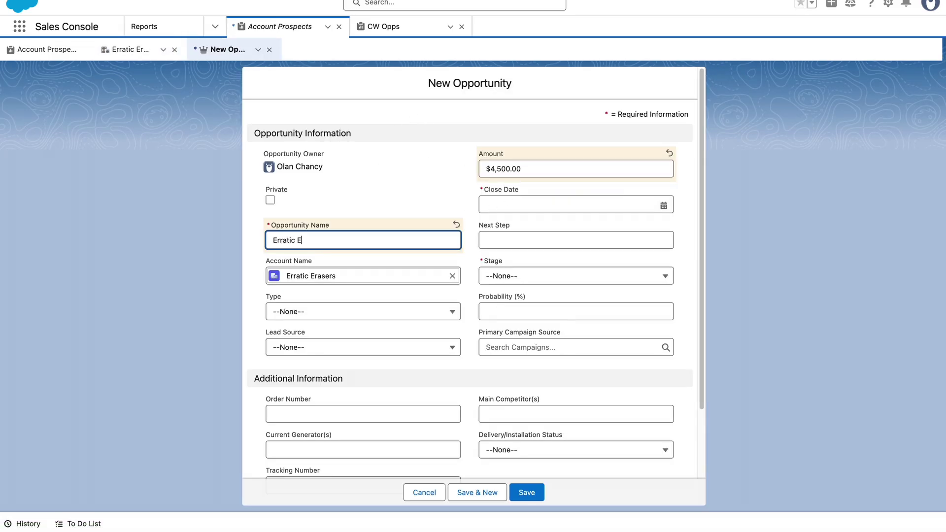
{"action": "type", "text": "rasers 2025"}
{"action": "left_click", "coordinate": [513, 276]}
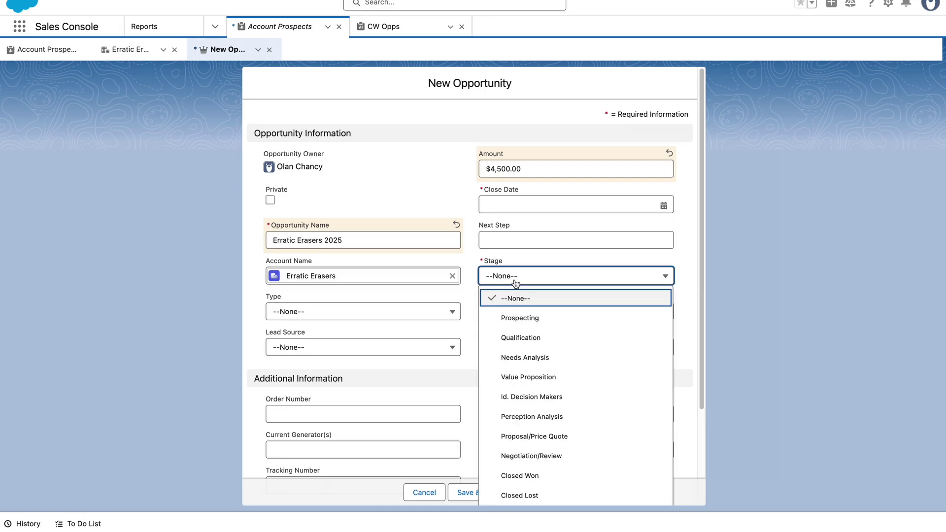
{"action": "left_click", "coordinate": [513, 473]}
{"action": "left_click", "coordinate": [436, 312]}
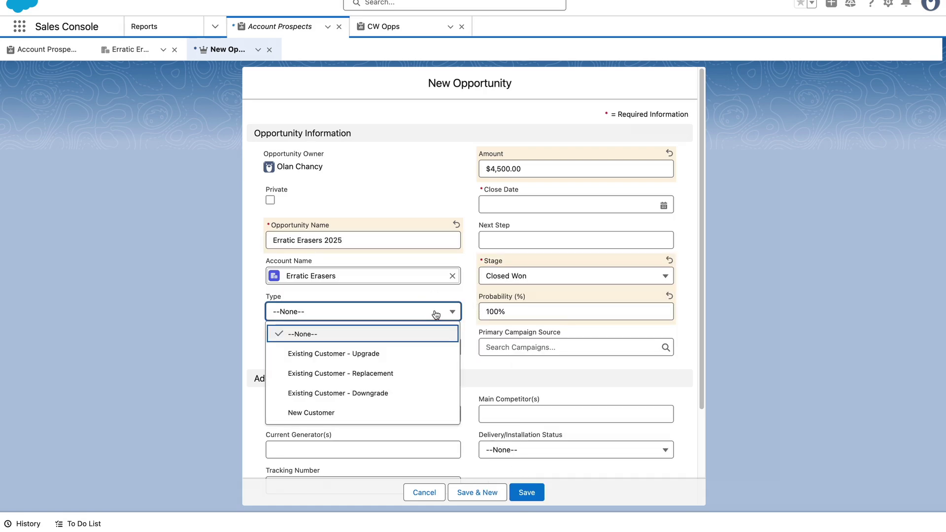
{"action": "left_click", "coordinate": [363, 413]}
{"action": "left_click", "coordinate": [472, 280]}
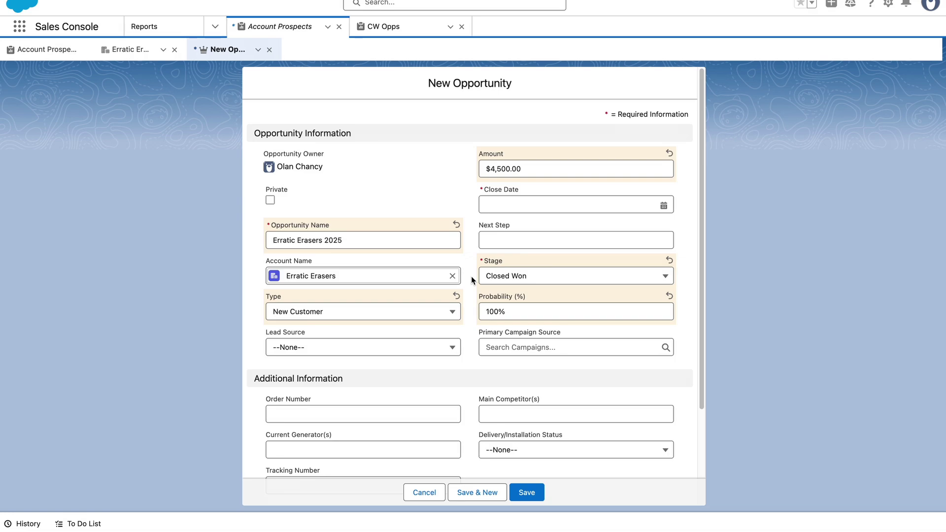
Step: Save the opportunity with a close date of 11/2/2025 and refresh the CW Opps report
{"action": "left_click", "coordinate": [522, 493]}
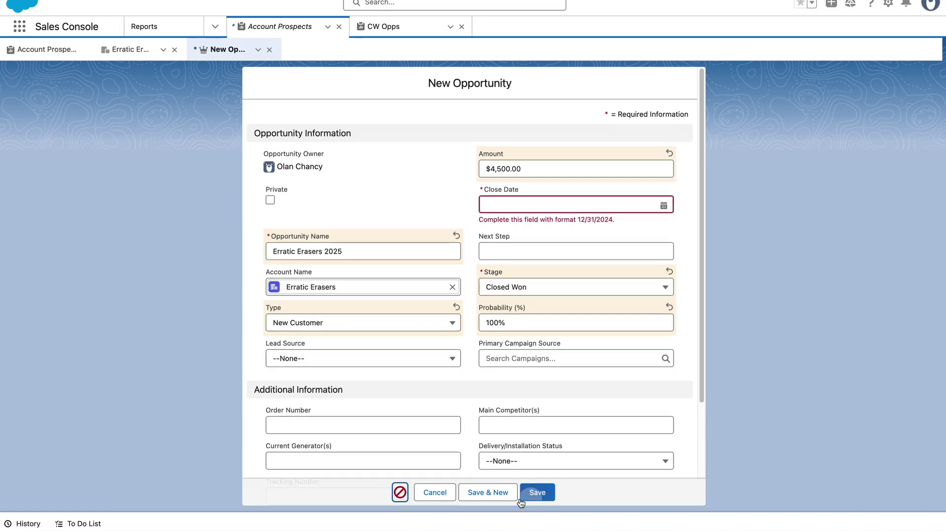
{"action": "left_click", "coordinate": [566, 202]}
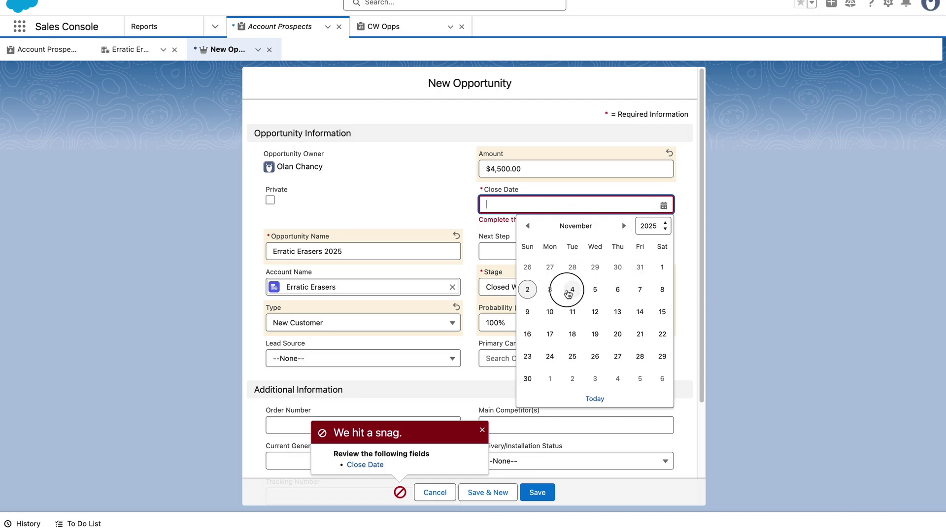
{"action": "left_click", "coordinate": [528, 290]}
{"action": "left_click", "coordinate": [537, 492]}
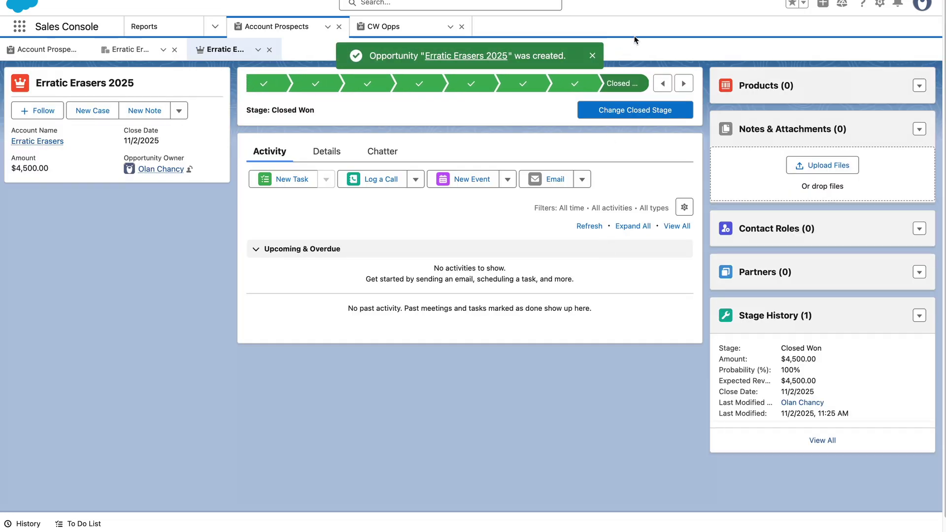
{"action": "left_click", "coordinate": [389, 26]}
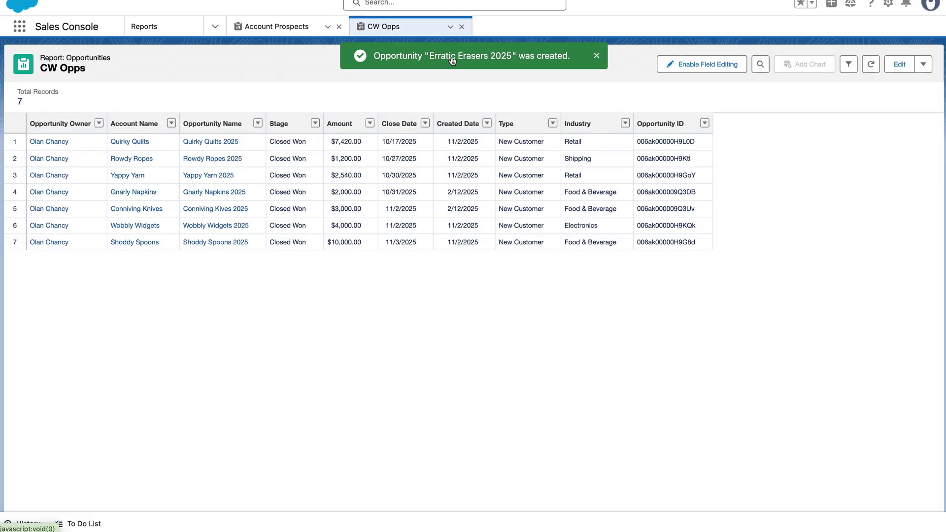
{"action": "left_click", "coordinate": [871, 64]}
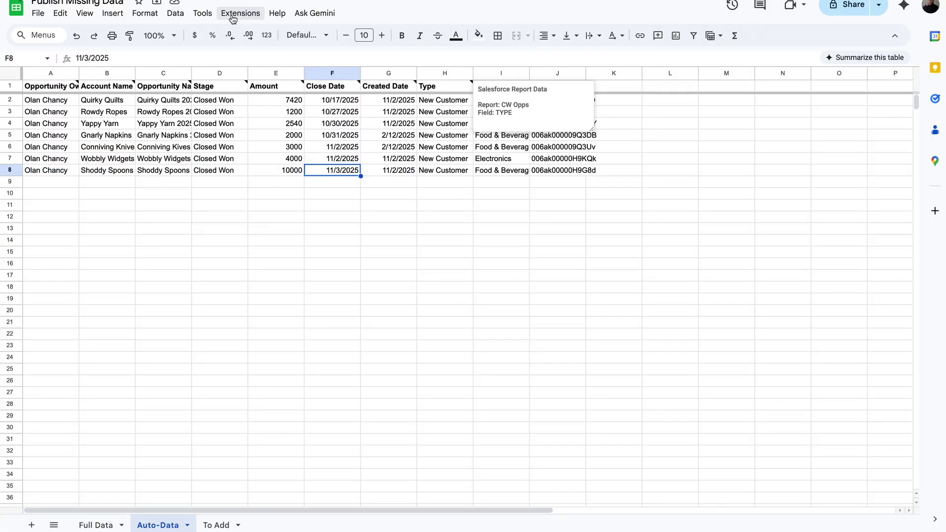
Step: In Google Sheets, manually refresh Auto-Data with Data connector for Salesforce and check the close dates in rows 8 and 9
{"action": "left_click", "coordinate": [241, 12]}
{"action": "mouse_move", "coordinate": [295, 142]}
{"action": "left_click", "coordinate": [428, 145]}
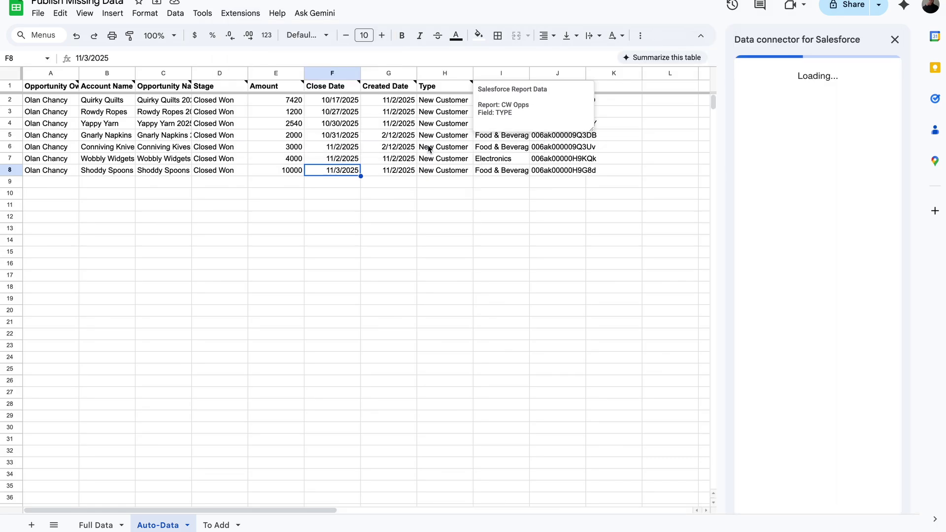
{"action": "left_click", "coordinate": [799, 308]}
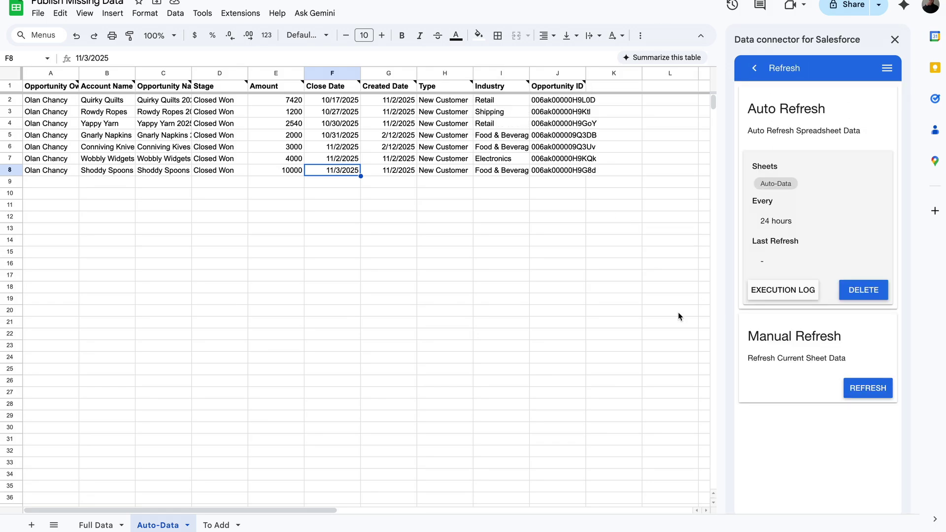
{"action": "left_click", "coordinate": [868, 390]}
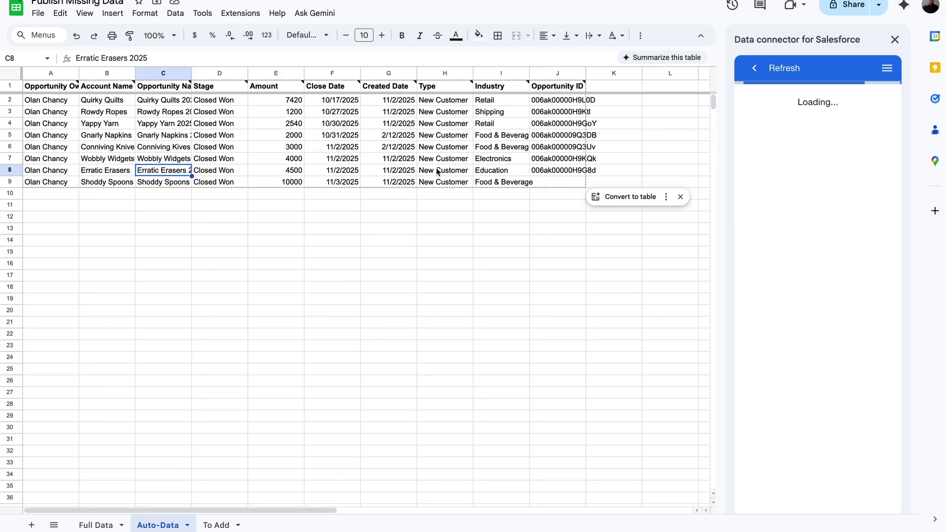
{"action": "left_click", "coordinate": [338, 173]}
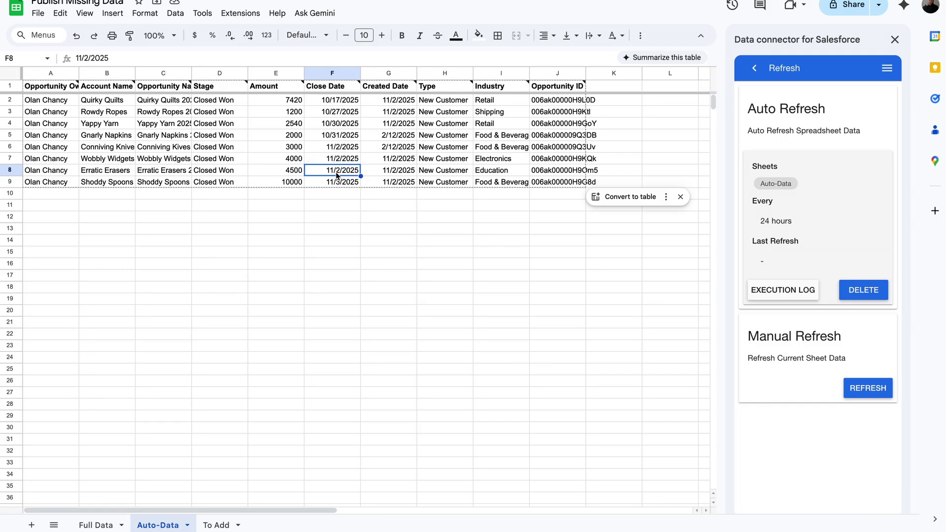
{"action": "left_click", "coordinate": [336, 183]}
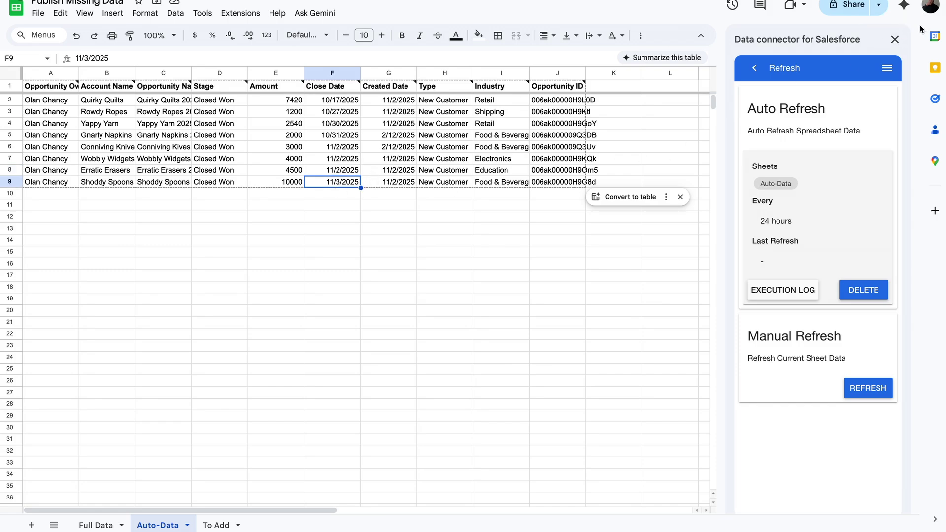
Step: Copy B2:K2 from To Add and paste only its values into Full Data starting at A9
{"action": "left_click", "coordinate": [216, 525]}
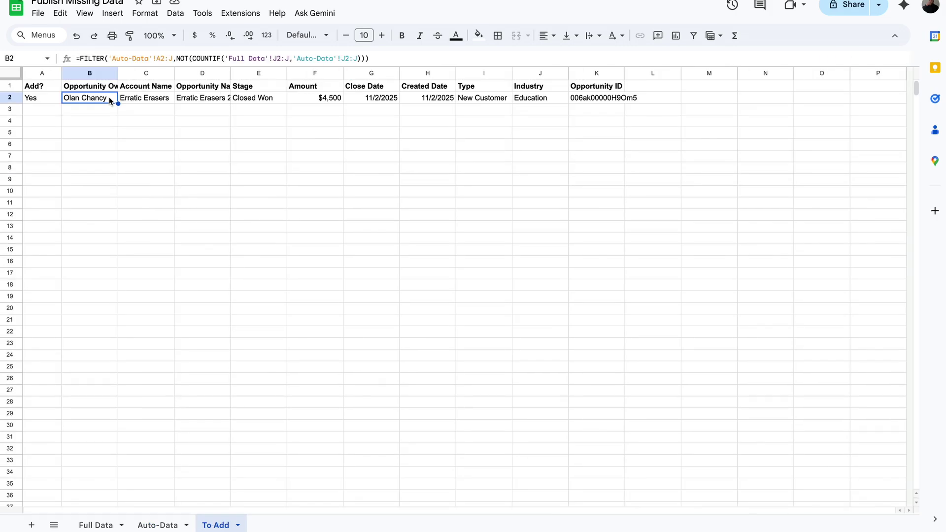
{"action": "left_click_drag", "start_coordinate": [110, 101], "coordinate": [606, 104]}
{"action": "key", "text": "ctrl+c"}
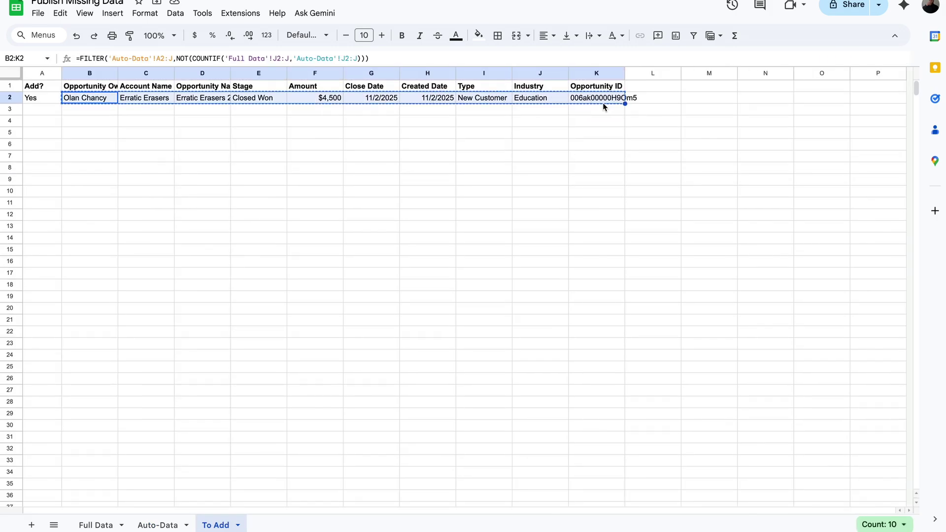
{"action": "left_click", "coordinate": [96, 525]}
{"action": "right_click", "coordinate": [56, 246]}
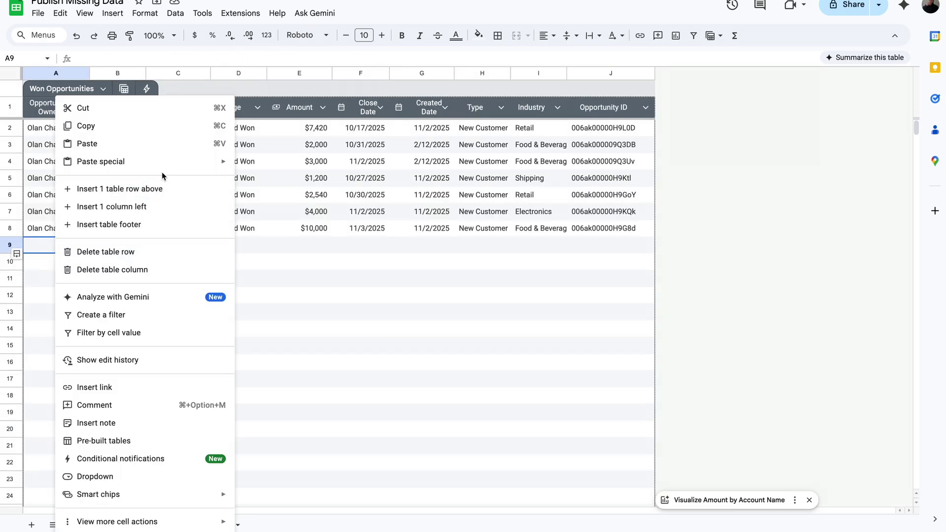
{"action": "mouse_move", "coordinate": [201, 162]}
{"action": "left_click", "coordinate": [255, 165]}
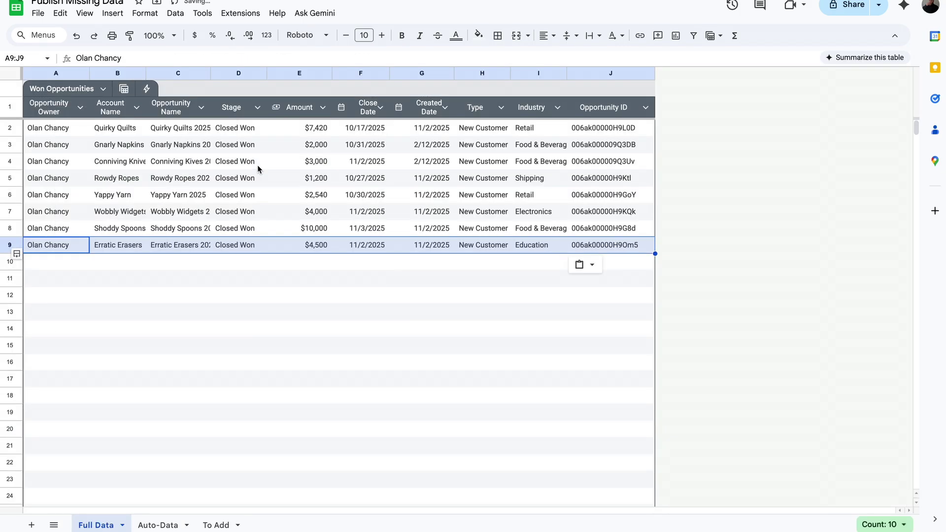
Step: Check the To Add sheet, and undo the paste into row 9 of Full Data
{"action": "left_click", "coordinate": [300, 246]}
{"action": "left_click", "coordinate": [212, 525]}
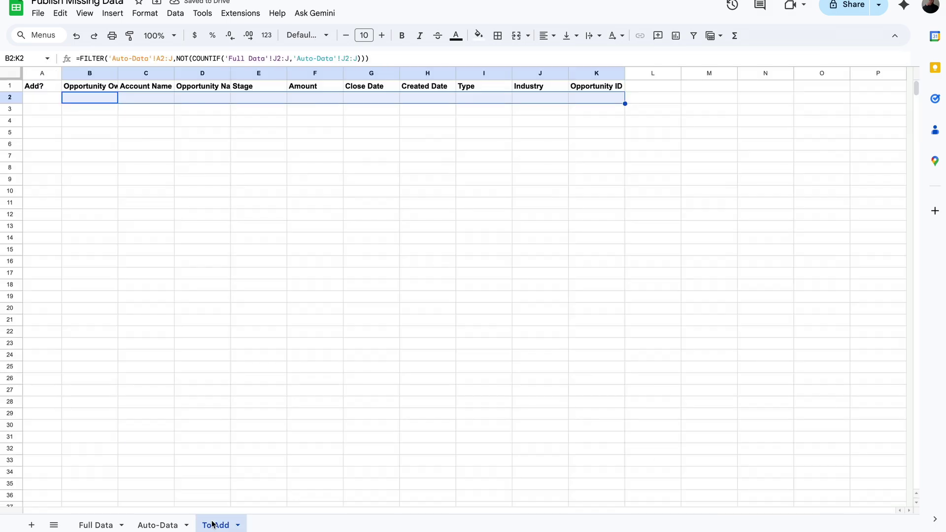
{"action": "left_click", "coordinate": [154, 101]}
{"action": "key", "text": "ctrl+z"}
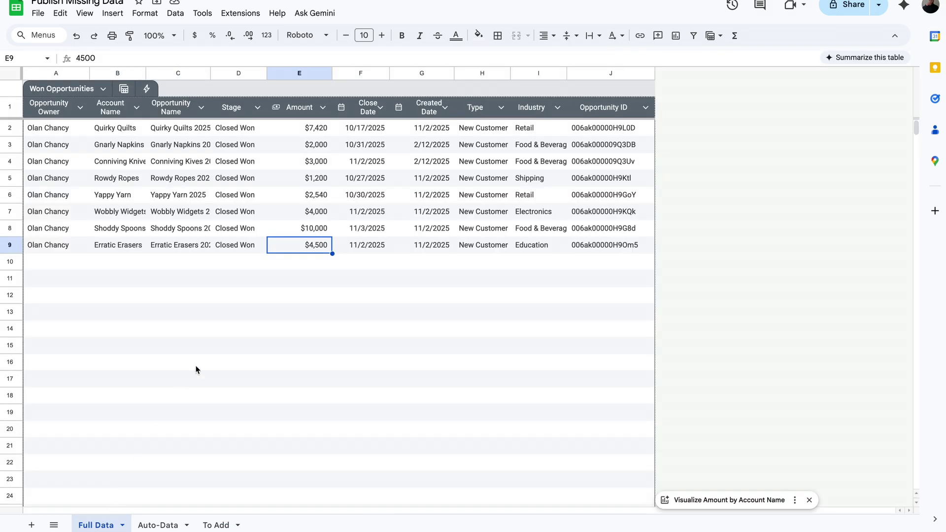
{"action": "left_click", "coordinate": [197, 366]}
{"action": "key", "text": "ctrl+z"}
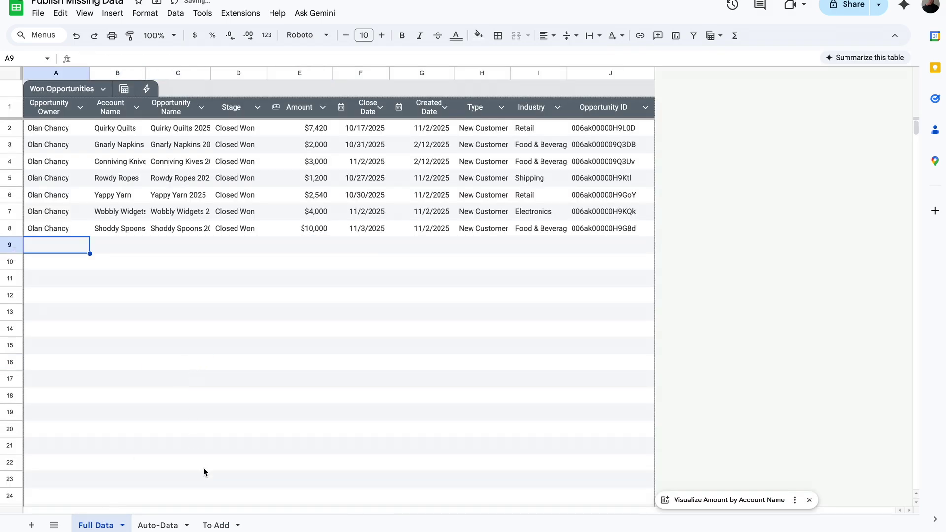
Step: Try an ordinary paste of the FILTER formula from B2 of To Add into A9 of Full Data, and clear the cell
{"action": "left_click", "coordinate": [219, 525]}
{"action": "left_click", "coordinate": [97, 97]}
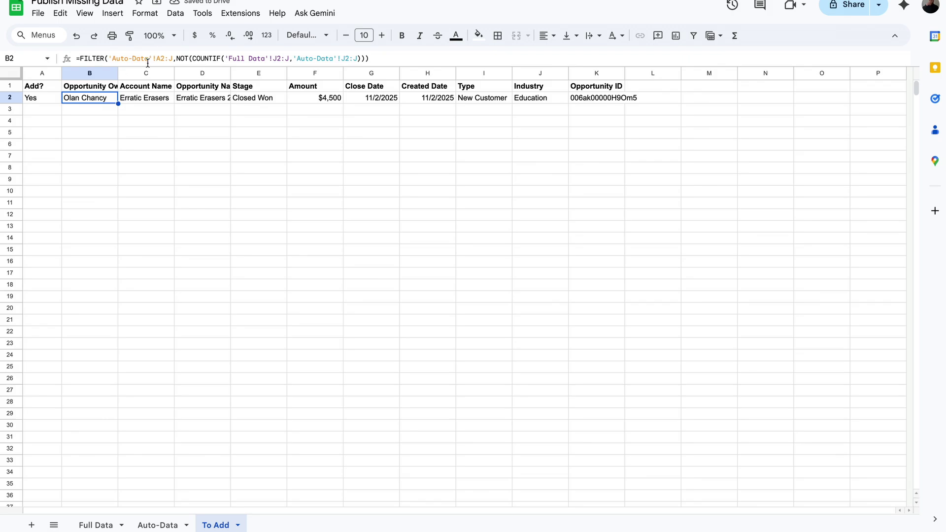
{"action": "key", "text": "ctrl+c"}
{"action": "left_click", "coordinate": [103, 525]}
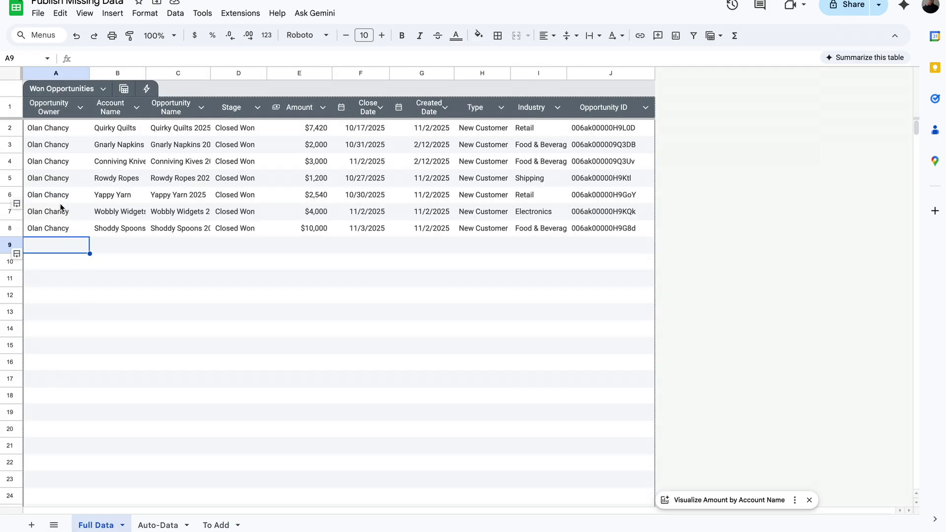
{"action": "key", "text": "ctrl+v"}
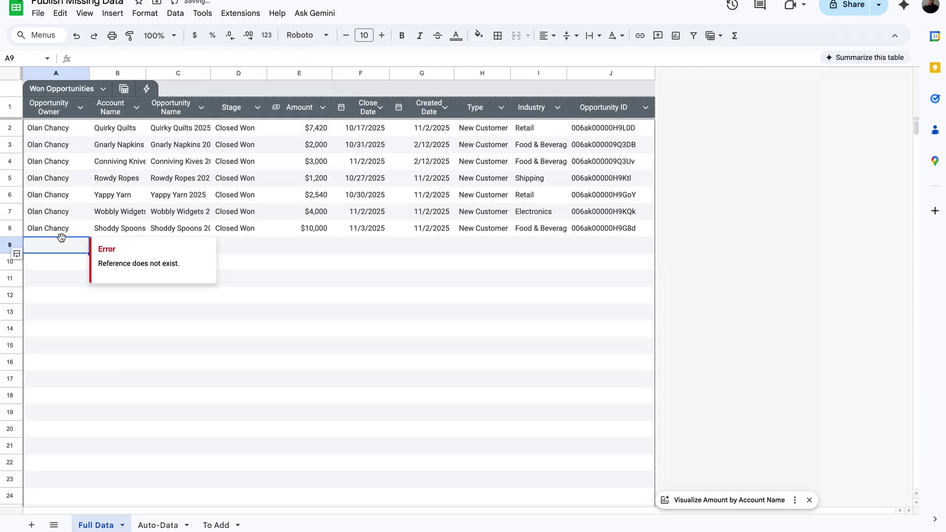
{"action": "key", "text": "Delete"}
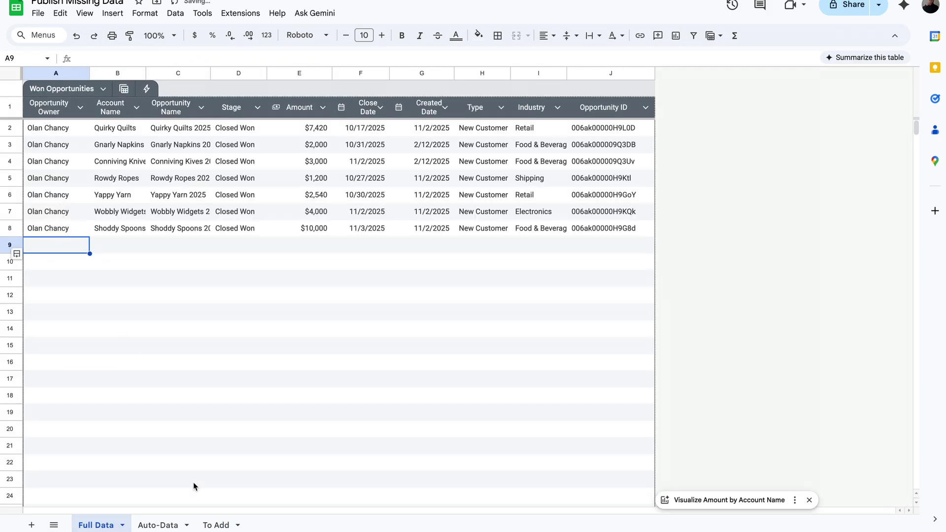
Step: Review row 2 of To Add, run the copy script from the Apps Script editor, and check Full Data for the added opportunity
{"action": "left_click", "coordinate": [219, 526]}
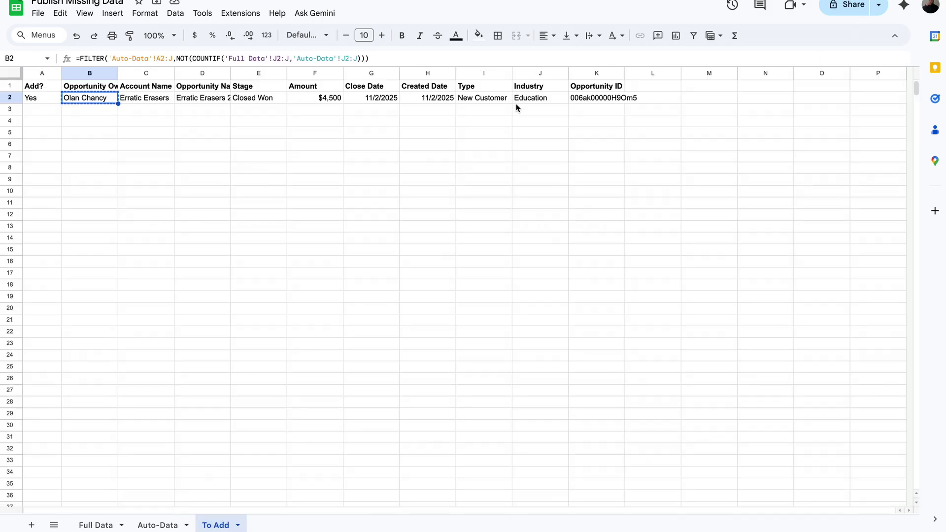
{"action": "key", "text": "Right"}
{"action": "key", "text": "Right"}
{"action": "key", "text": "Right"}
{"action": "key", "text": "Right"}
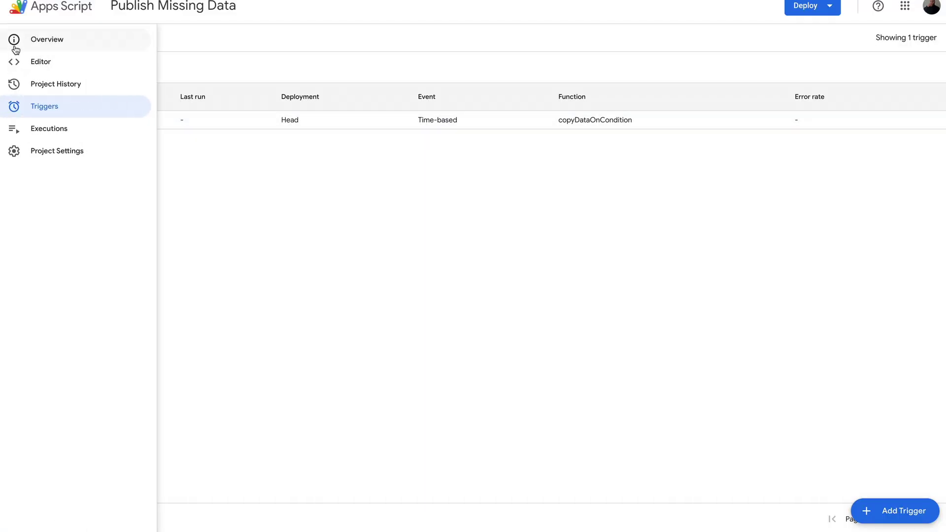
{"action": "left_click", "coordinate": [15, 62]}
{"action": "left_click", "coordinate": [245, 35]}
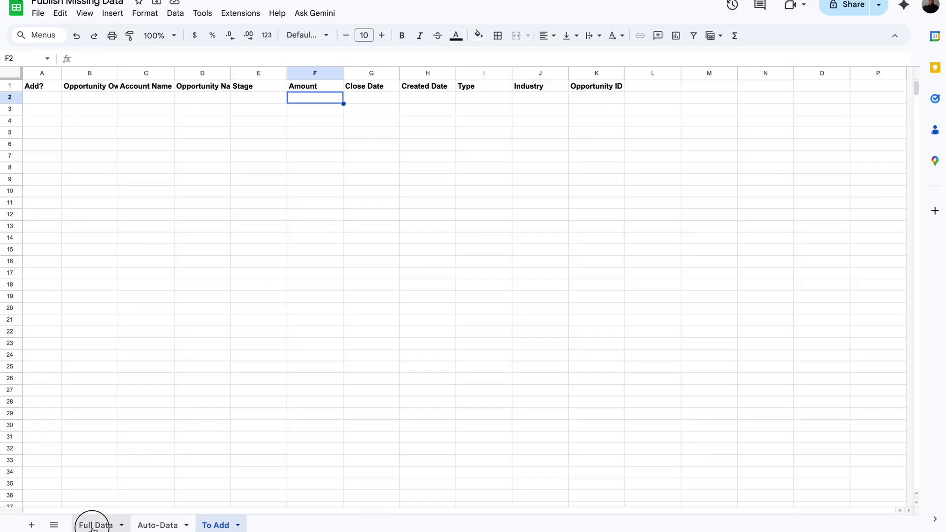
{"action": "left_click", "coordinate": [93, 524]}
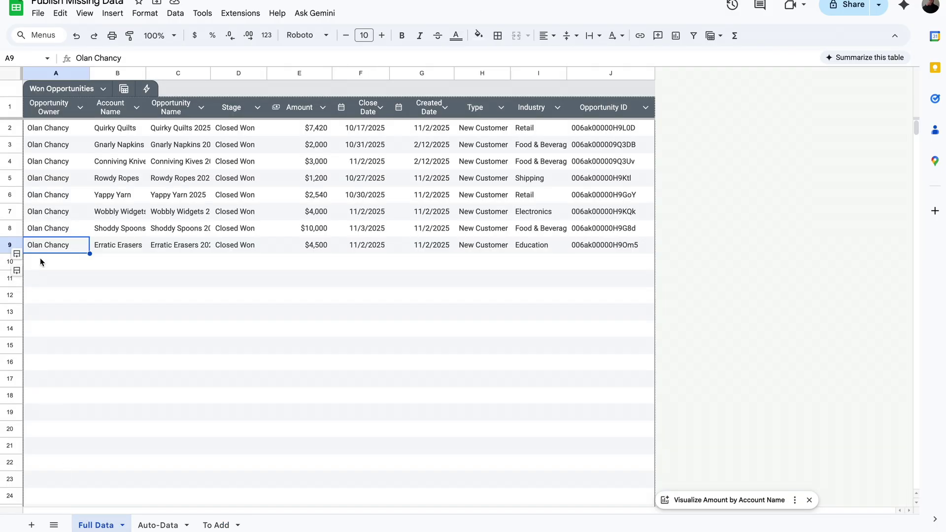
Step: Rename the To Add sheet as Example
{"action": "left_click", "coordinate": [260, 249]}
{"action": "left_click", "coordinate": [170, 246]}
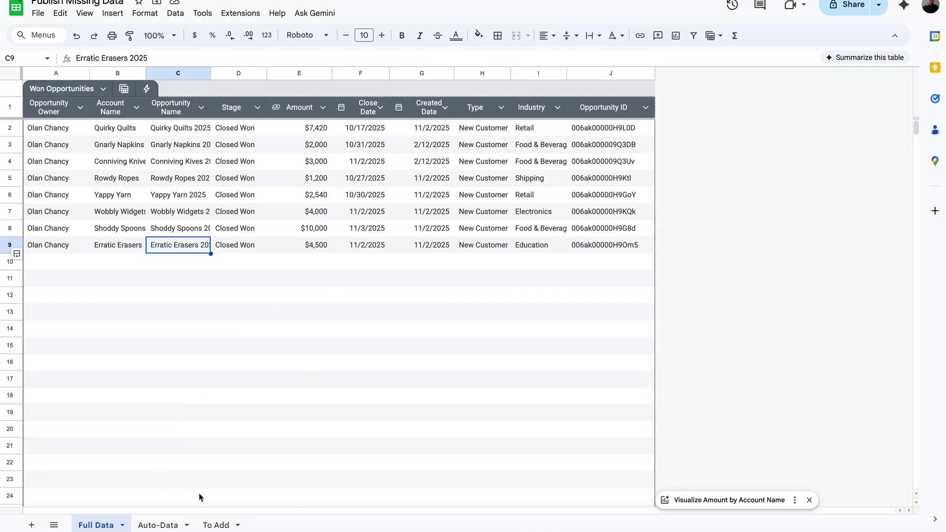
{"action": "left_click", "coordinate": [220, 524]}
{"action": "type", "text": "Example"}
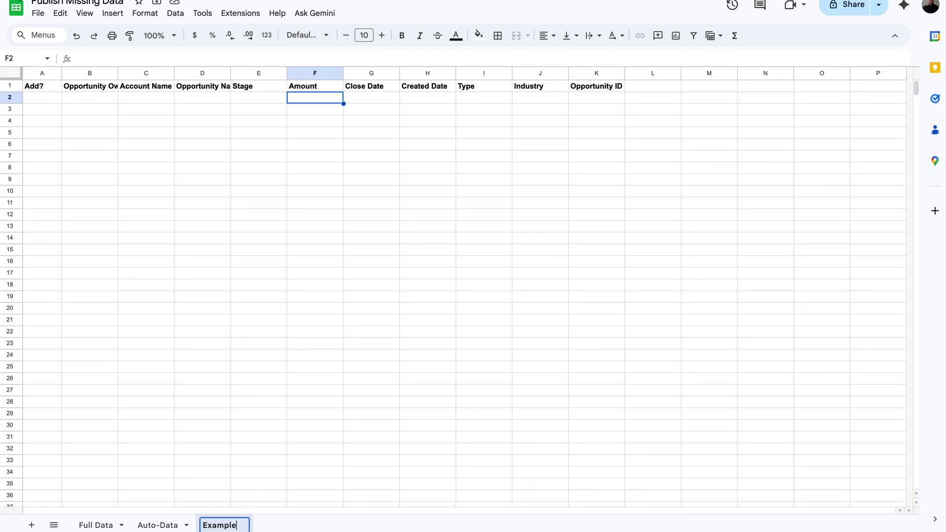
{"action": "left_click", "coordinate": [361, 391]}
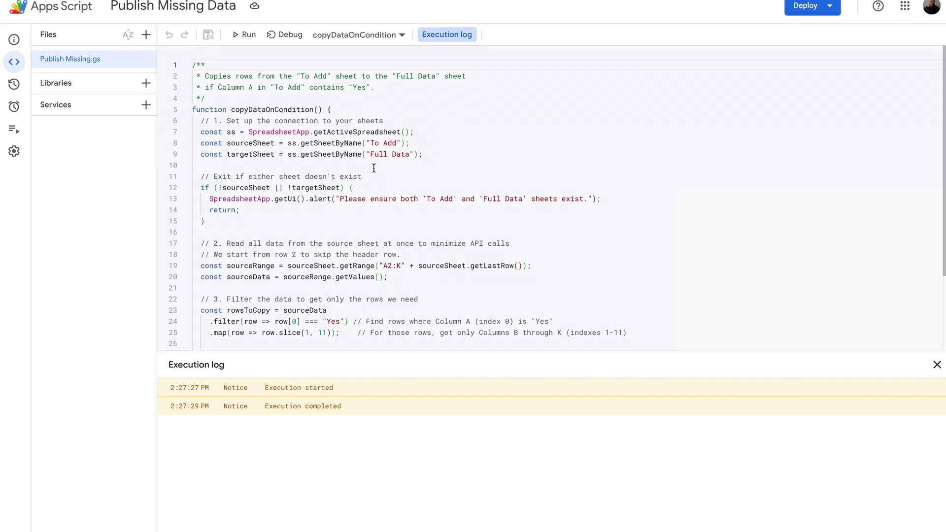
Step: Switch to the Apps Script editor and change the source sheet name on line 8 to "Example"
{"action": "left_click", "coordinate": [396, 142]}
{"action": "key", "text": "BackSpace"}
{"action": "key", "text": "BackSpace"}
{"action": "key", "text": "BackSpace"}
{"action": "key", "text": "BackSpace"}
{"action": "key", "text": "BackSpace"}
{"action": "key", "text": "BackSpace"}
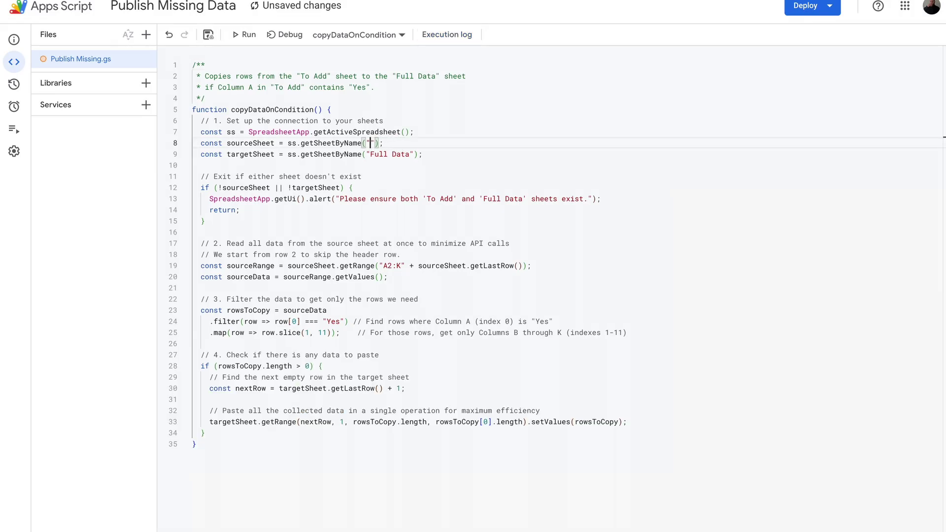
{"action": "type", "text": "Example"}
Step: Change the target sheet name on line 9 of the script to "CW OPPS"
{"action": "left_click", "coordinate": [409, 154]}
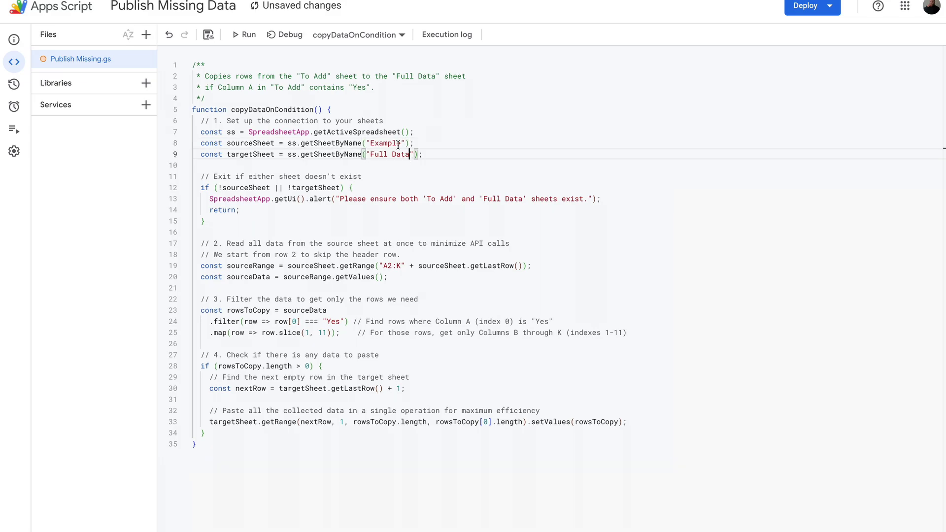
{"action": "left_click", "coordinate": [397, 144]}
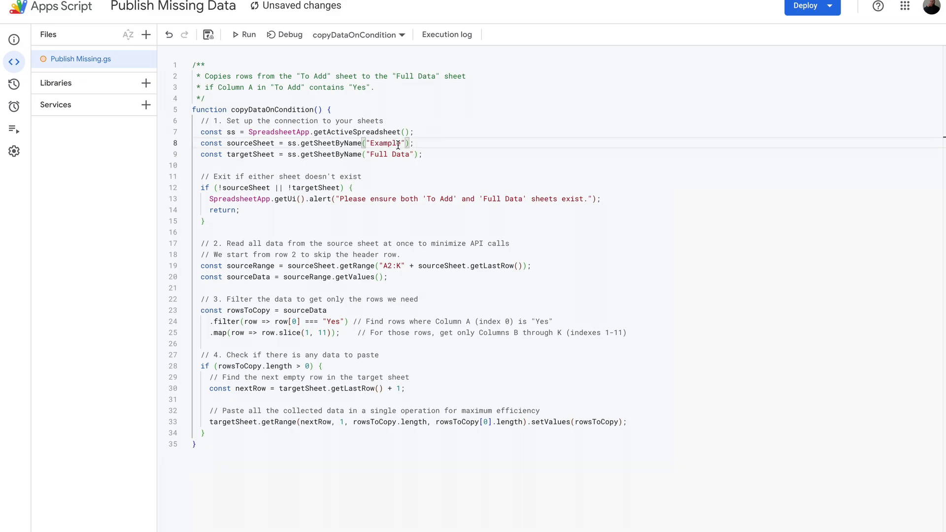
{"action": "left_click", "coordinate": [397, 154]}
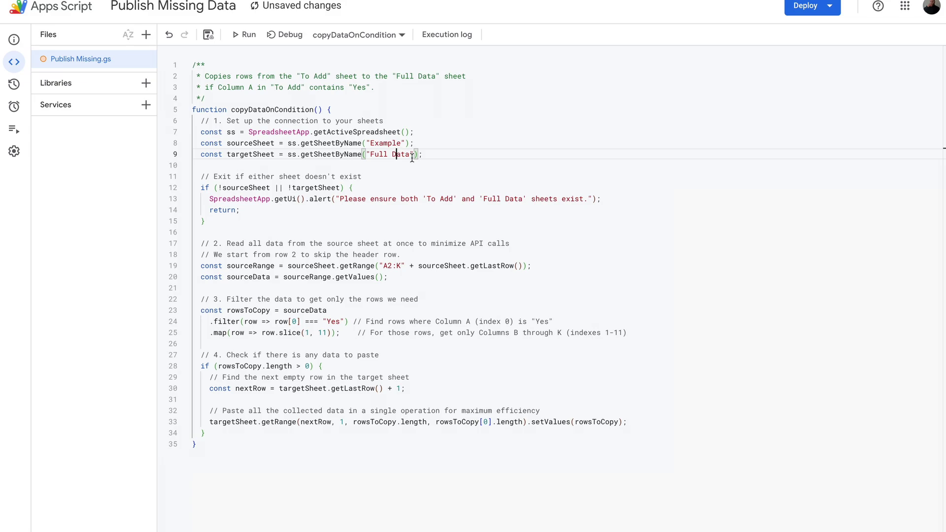
{"action": "left_click_drag", "start_coordinate": [410, 154], "coordinate": [370, 155]}
{"action": "key", "text": "BackSpace"}
{"action": "type", "text": "CW OPPS"}
{"action": "left_click", "coordinate": [475, 155]}
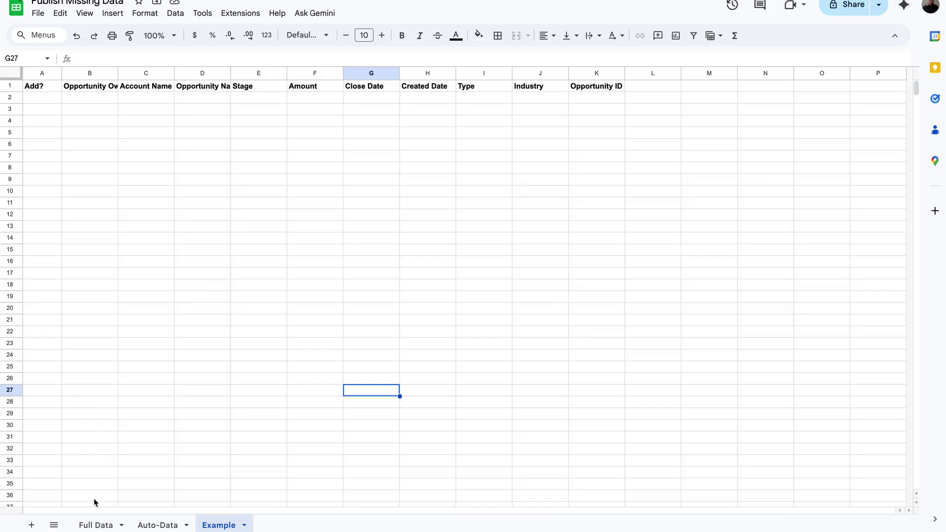
Step: Return to the spreadsheet and rename the Full Data sheet as CW OPPS
{"action": "right_click", "coordinate": [95, 524]}
{"action": "left_click", "coordinate": [111, 389]}
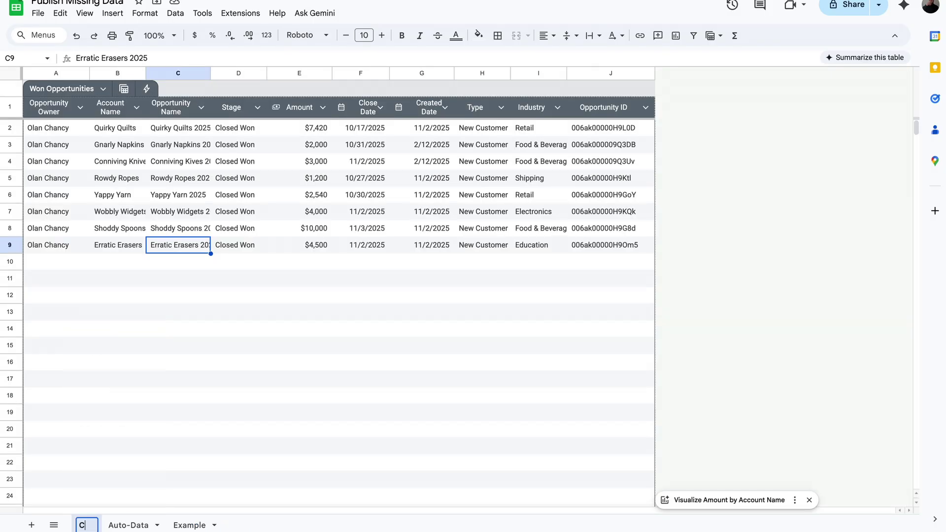
{"action": "type", "text": "CW OPPS"}
{"action": "left_click", "coordinate": [299, 279]}
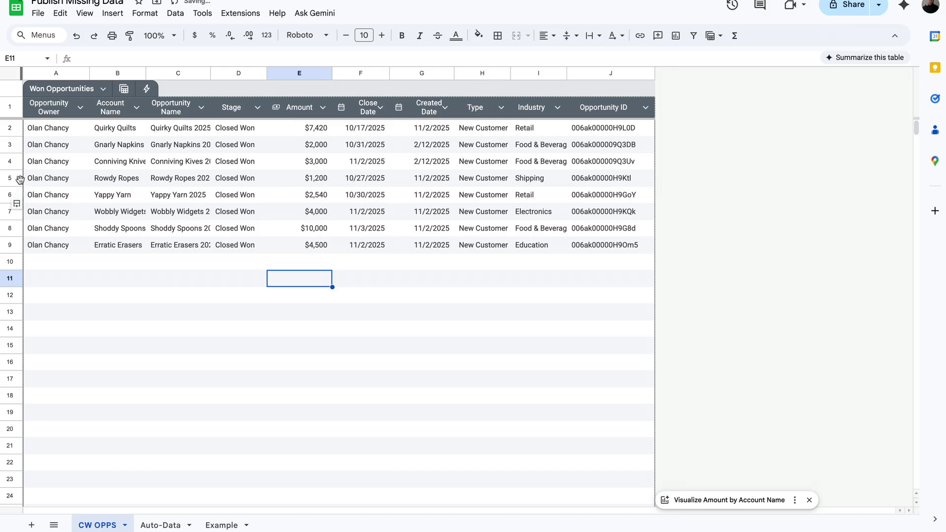
Step: Delete rows 5 and 6 from the CW OPPS sheet and check the Example sheet for the missing opportunities
{"action": "left_click_drag", "start_coordinate": [10, 177], "coordinate": [10, 195]}
{"action": "right_click", "coordinate": [15, 195]}
{"action": "left_click", "coordinate": [66, 322]}
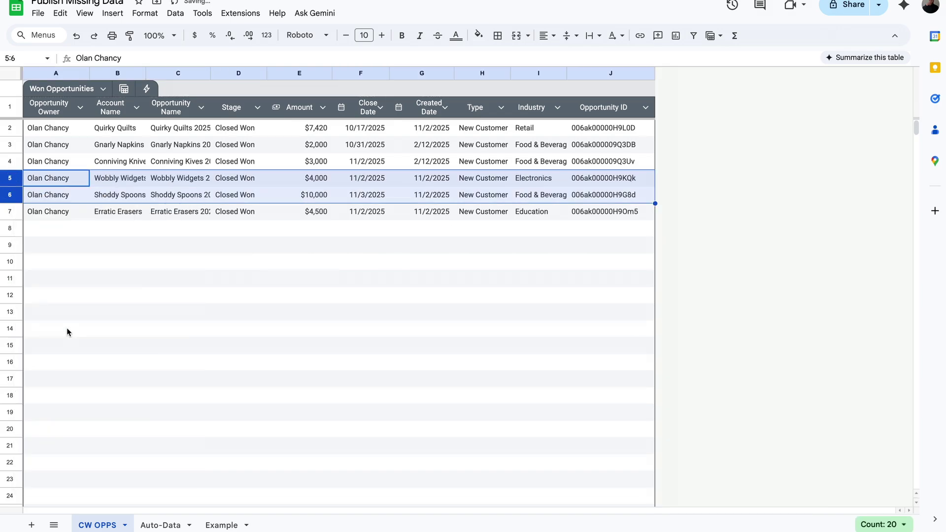
{"action": "left_click", "coordinate": [223, 181]}
{"action": "left_click", "coordinate": [221, 525]}
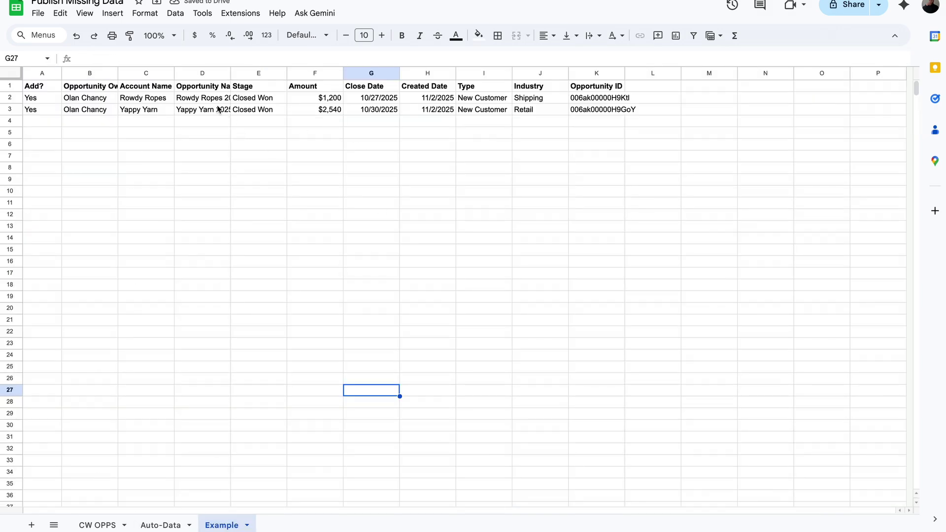
Step: Save and run the script in the Apps Script editor, and check the CW OPPS sheet for the added rows
{"action": "left_click", "coordinate": [252, 1]}
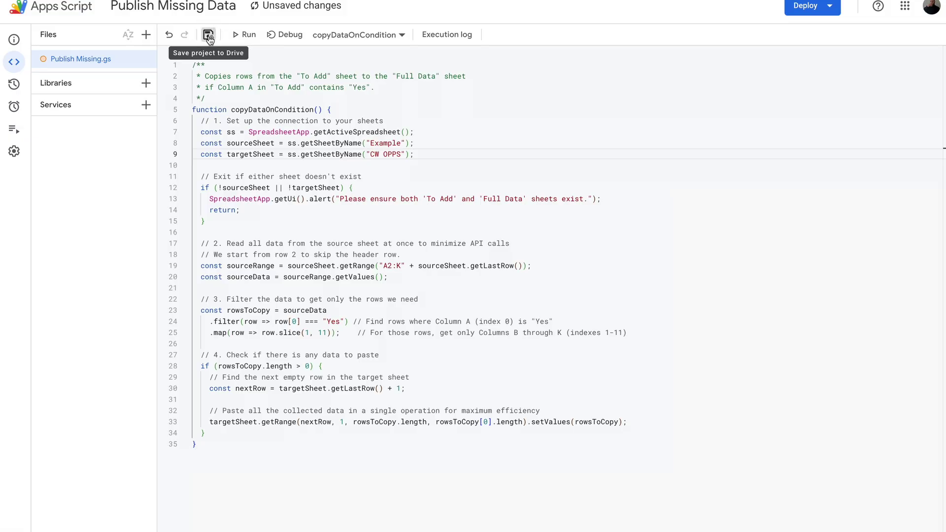
{"action": "left_click", "coordinate": [208, 34]}
{"action": "left_click", "coordinate": [244, 34]}
{"action": "key", "text": "ctrl+shift+Tab"}
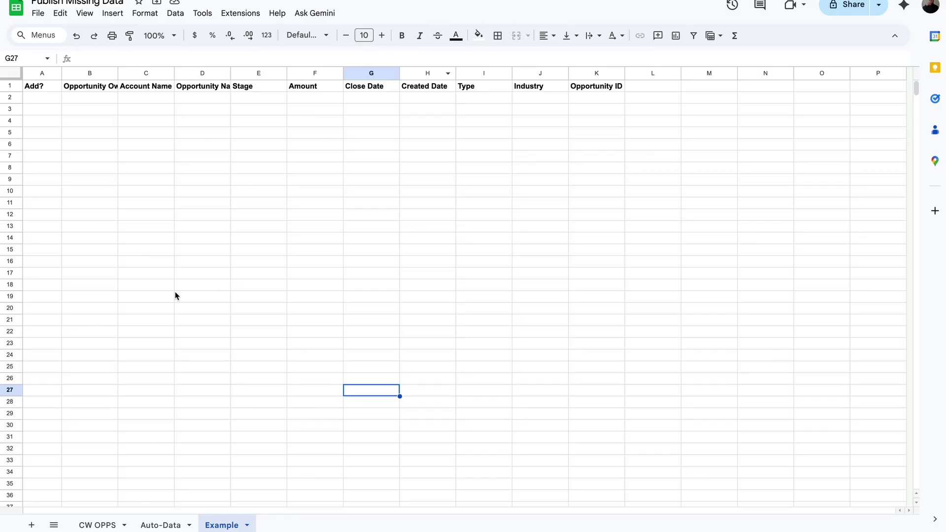
{"action": "left_click", "coordinate": [97, 525]}
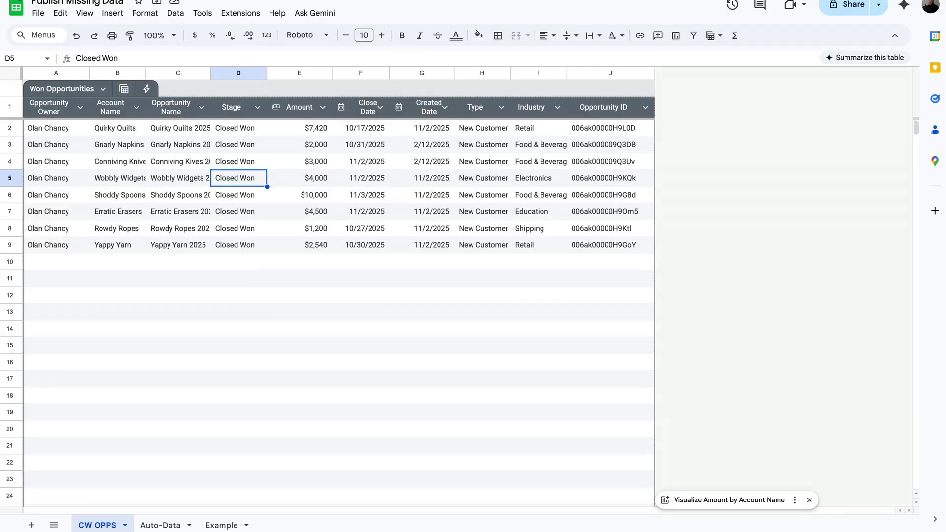
Step: Review the script's source range A2:K and compare it with columns A to K of the Example sheet
{"action": "left_click", "coordinate": [616, 2]}
{"action": "left_click", "coordinate": [440, 199]}
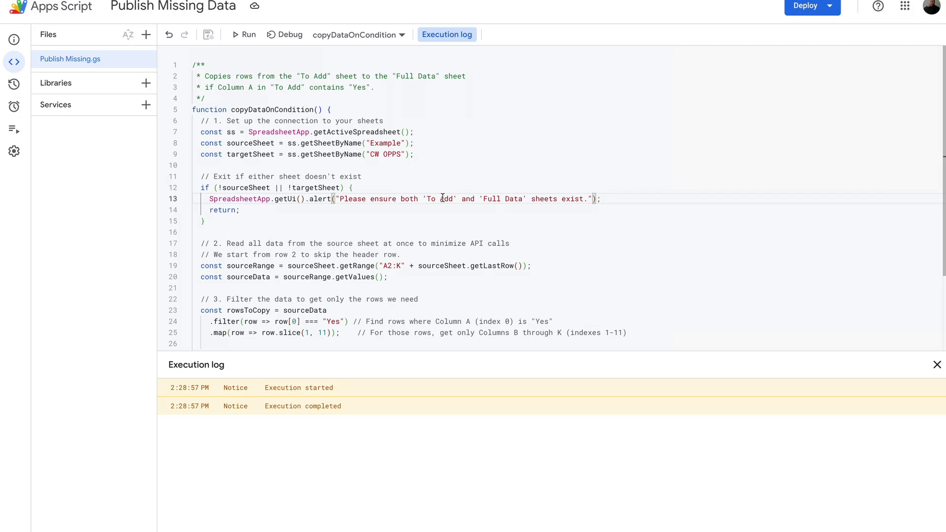
{"action": "scroll", "coordinate": [404, 177], "scroll_direction": "down", "scroll_amount": 2}
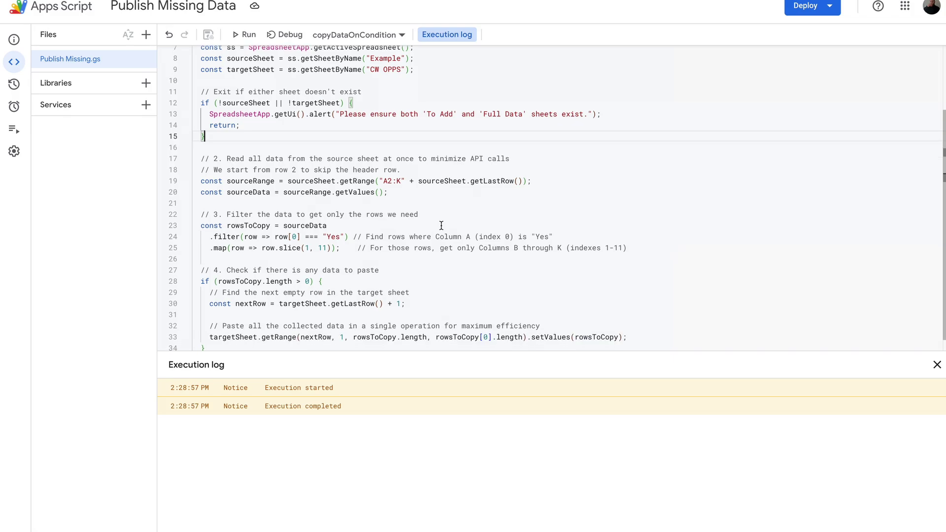
{"action": "left_click", "coordinate": [381, 192]}
{"action": "scroll", "coordinate": [380, 191], "scroll_direction": "down", "scroll_amount": 1}
{"action": "left_click", "coordinate": [355, 168]}
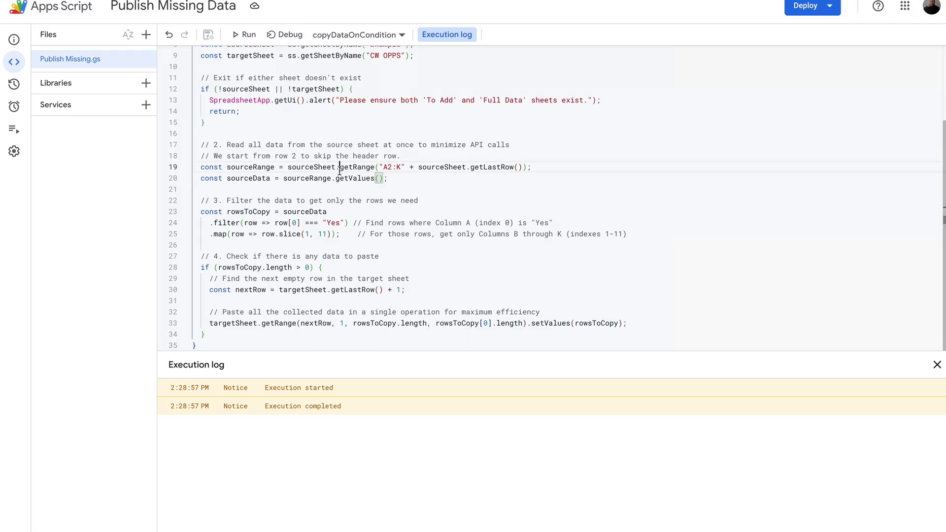
{"action": "left_click_drag", "start_coordinate": [384, 168], "coordinate": [401, 168]}
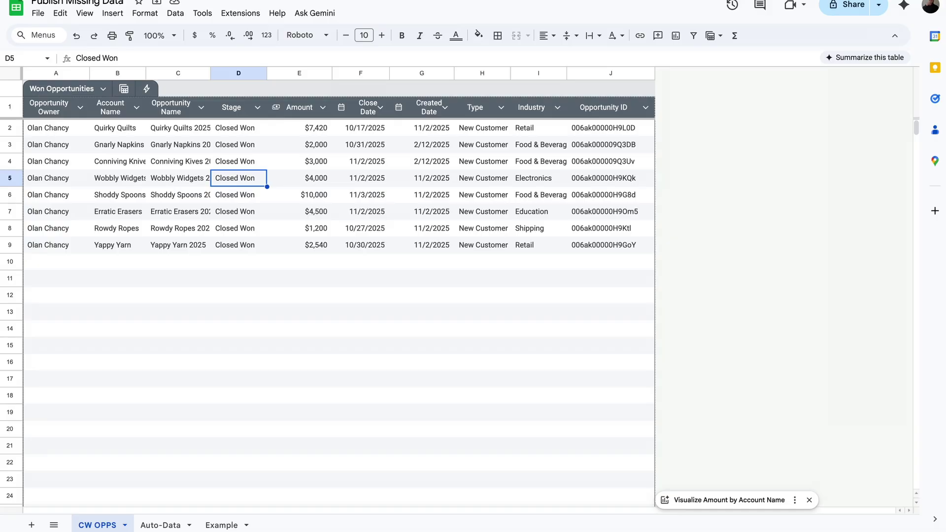
{"action": "left_click", "coordinate": [212, 526]}
{"action": "left_click", "coordinate": [47, 97]}
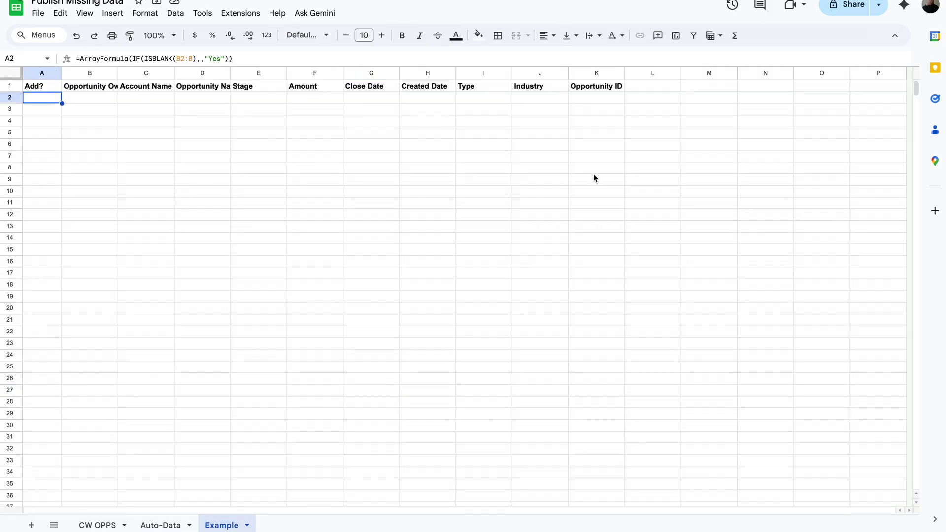
{"action": "left_click", "coordinate": [600, 101]}
{"action": "left_click_drag", "start_coordinate": [38, 104], "coordinate": [596, 530]}
{"action": "scroll", "coordinate": [606, 266], "scroll_direction": "up", "scroll_amount": 10}
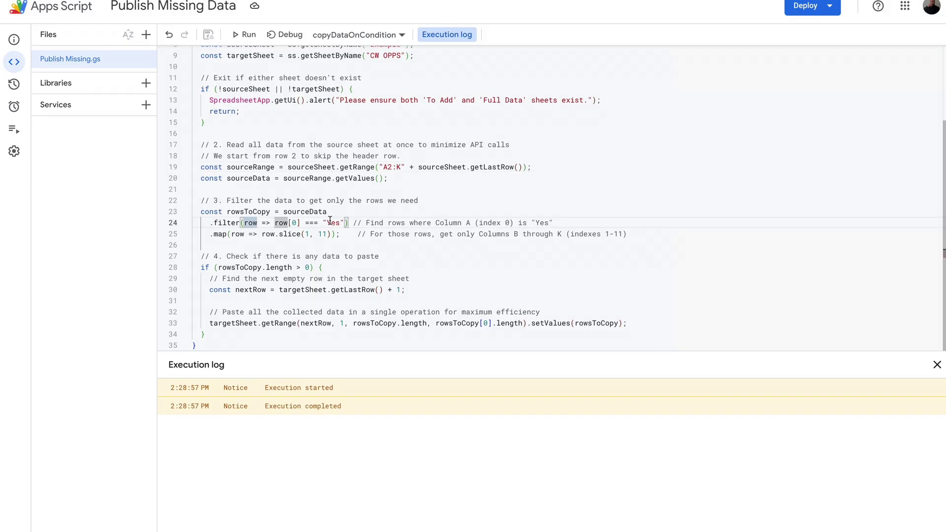
Step: Change the script's column A filter condition on line 24 to "Move" and save the project
{"action": "left_click", "coordinate": [337, 225]}
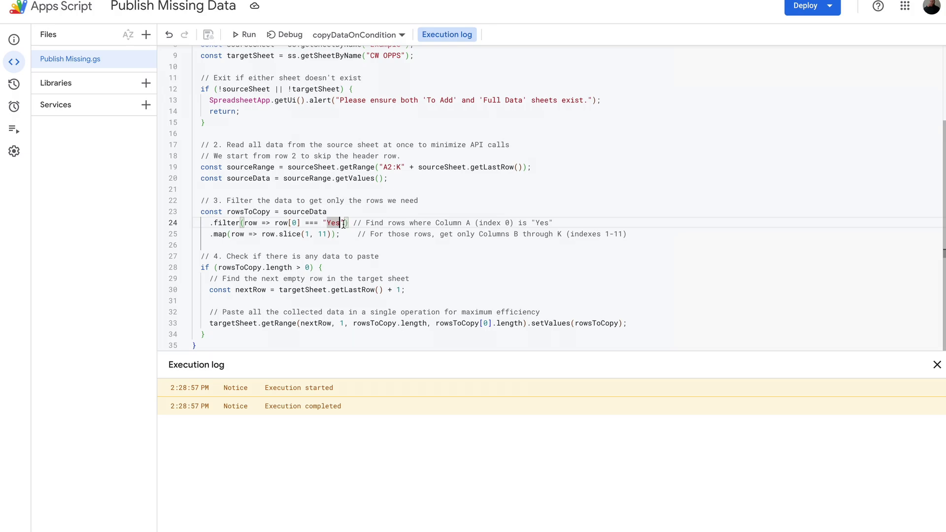
{"action": "type", "text": "Y"}
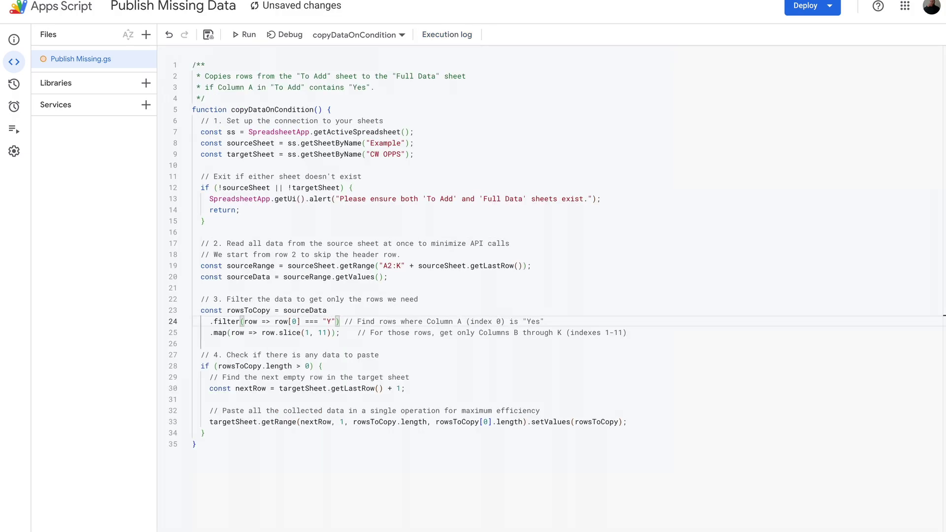
{"action": "key", "text": "BackSpace"}
{"action": "type", "text": "Move"}
{"action": "left_click", "coordinate": [208, 36]}
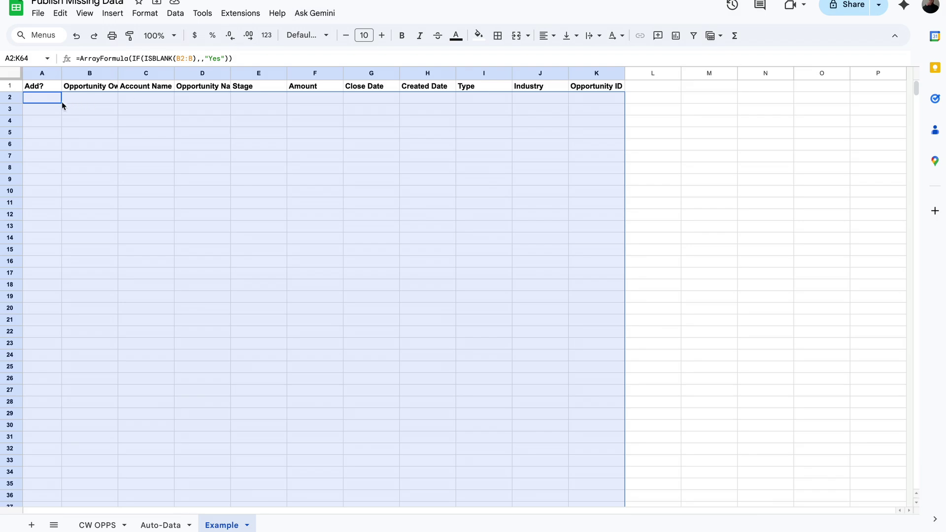
Step: Edit the ArrayFormula in A2 of the Example sheet to return "Move" for non-blank rows
{"action": "left_click", "coordinate": [59, 98]}
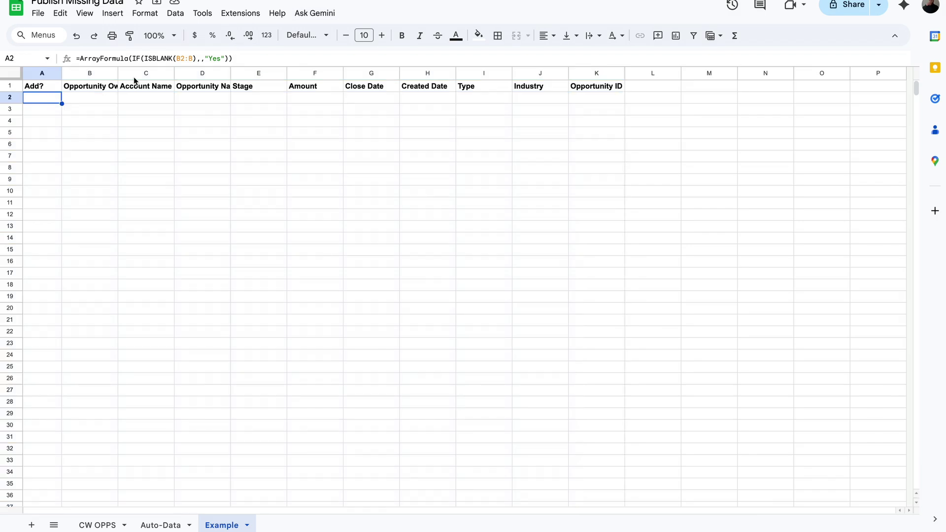
{"action": "double_click", "coordinate": [220, 58]}
{"action": "type", "text": "Mo"}
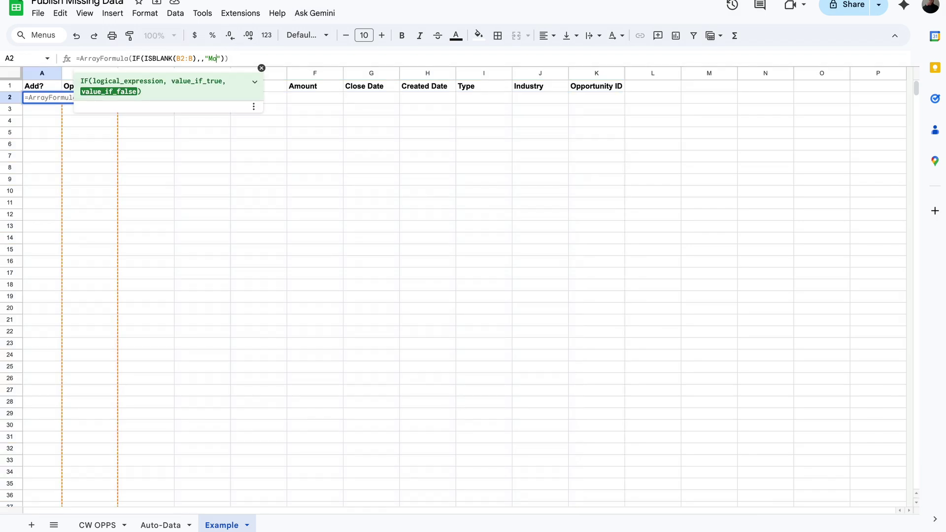
{"action": "type", "text": "ve"}
{"action": "key", "text": "Return"}
Step: Check the Add? values in A2 and A3, run the script, and check CW OPPS for the copied rows
{"action": "left_click", "coordinate": [50, 102]}
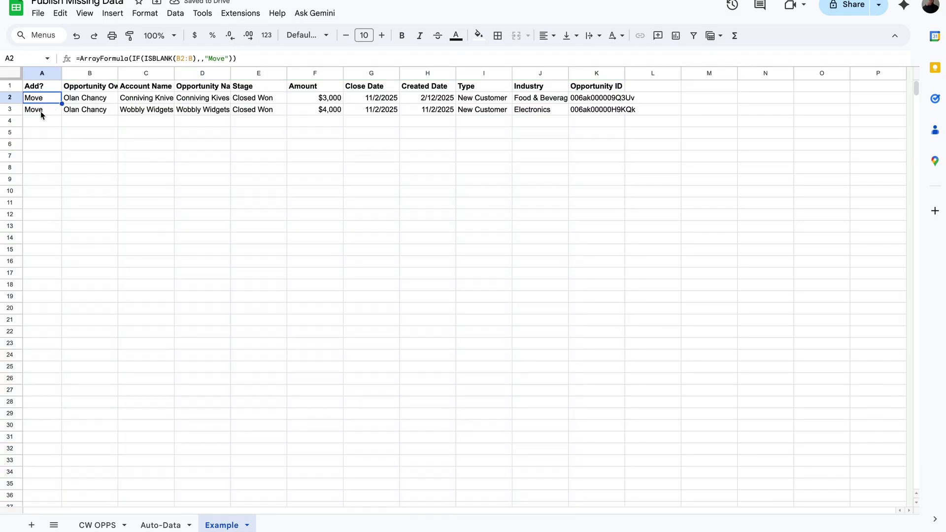
{"action": "left_click", "coordinate": [41, 110]}
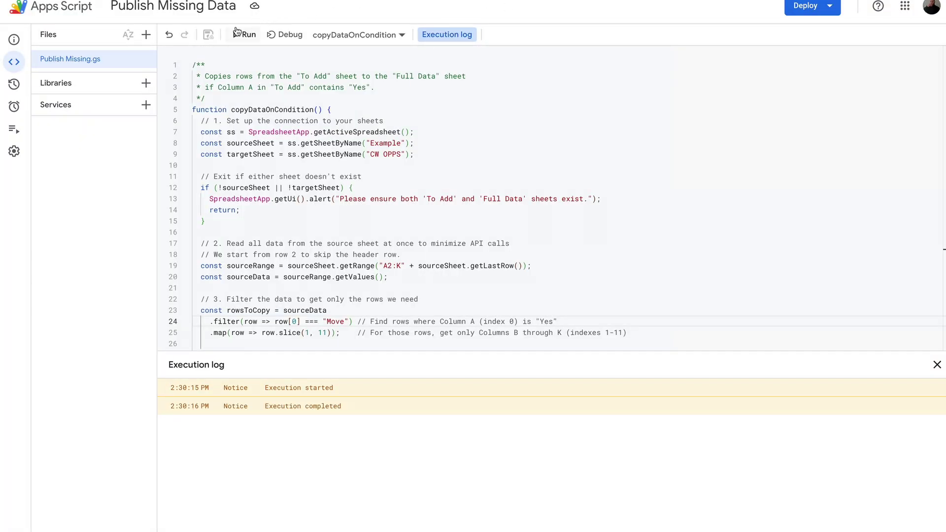
{"action": "left_click", "coordinate": [238, 33]}
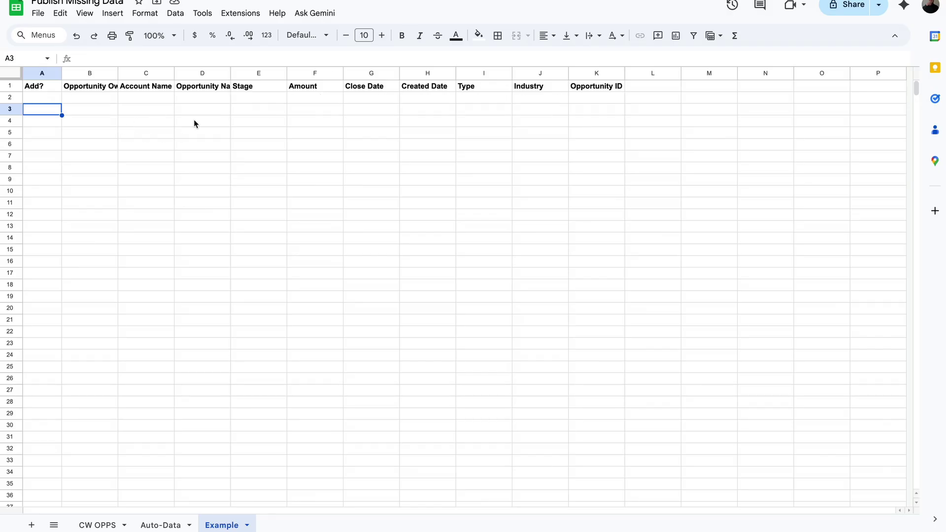
{"action": "left_click", "coordinate": [111, 524]}
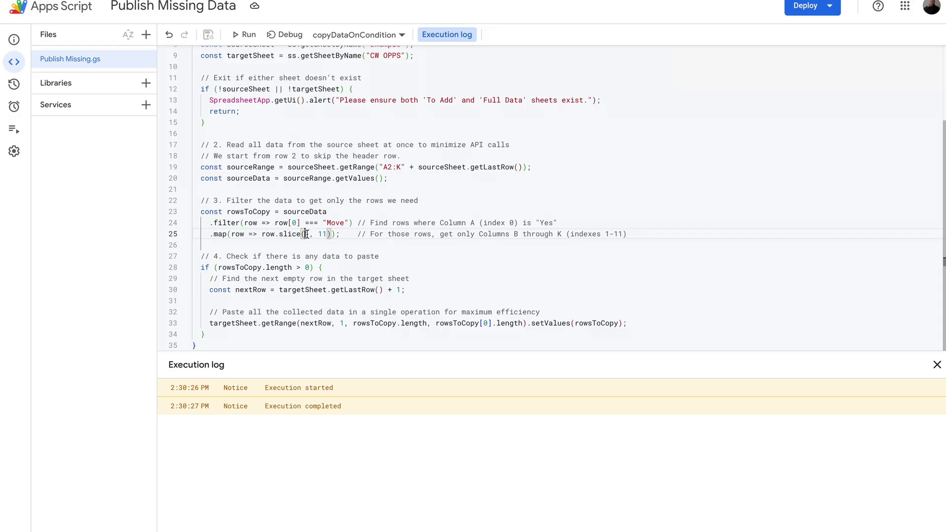
Step: Review the script's row slice from 1 to 11 against columns B to K of the Example sheet
{"action": "left_click", "coordinate": [461, 223]}
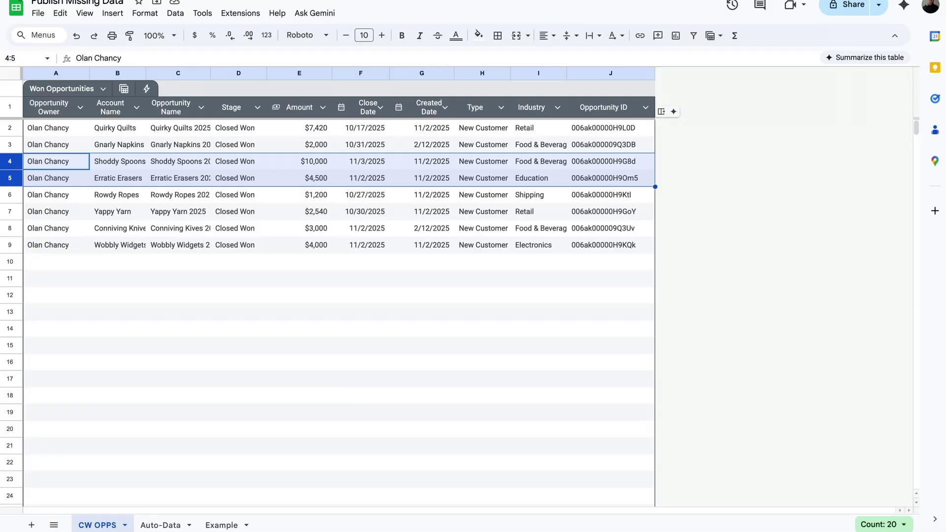
{"action": "left_click", "coordinate": [221, 525]}
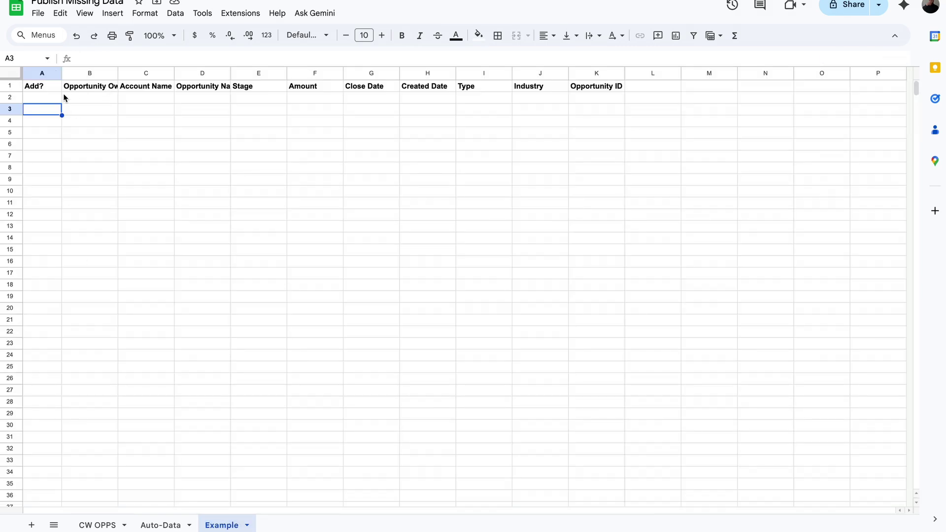
{"action": "left_click_drag", "start_coordinate": [87, 98], "coordinate": [602, 215]}
{"action": "left_click", "coordinate": [84, 111]}
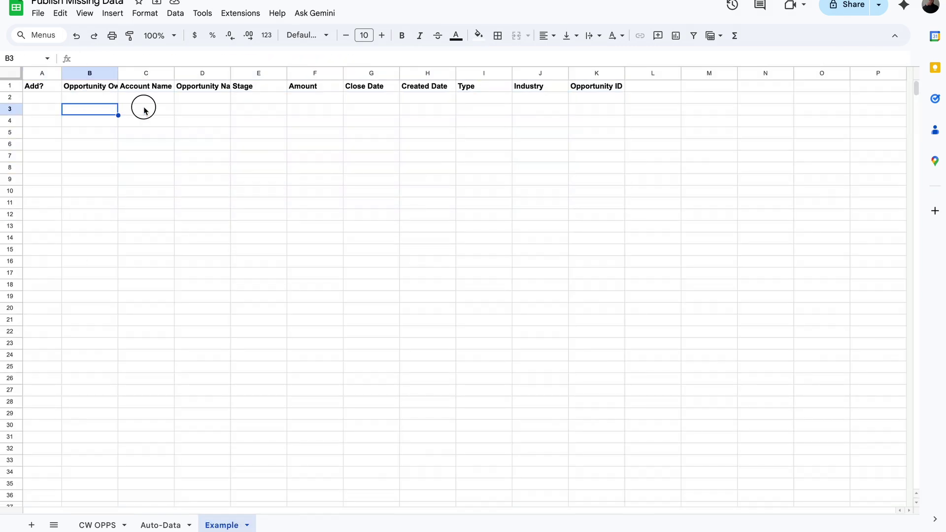
{"action": "left_click", "coordinate": [143, 109]}
{"action": "left_click", "coordinate": [213, 114]}
{"action": "left_click", "coordinate": [271, 117]}
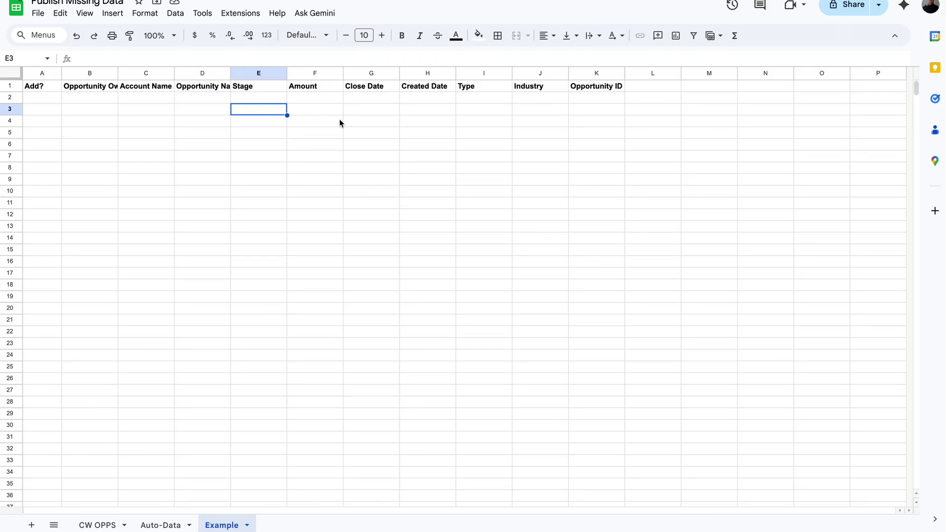
{"action": "key", "text": "Right"}
{"action": "key", "text": "Right"}
{"action": "key", "text": "Down"}
{"action": "key", "text": "Down"}
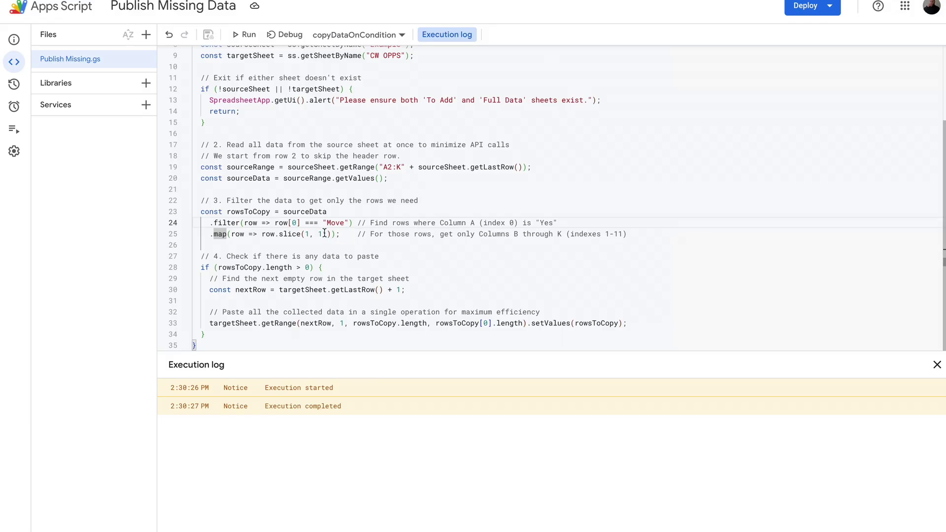
Step: Review the script's source and target sheet names, the A2:K range, the "Move" condition and the column slice
{"action": "left_click", "coordinate": [325, 233]}
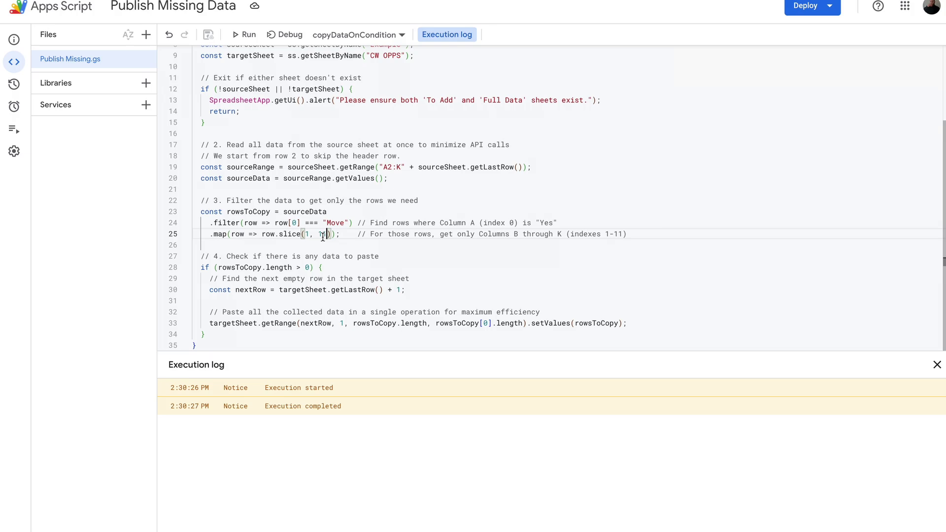
{"action": "left_click", "coordinate": [360, 277]}
{"action": "scroll", "coordinate": [361, 278], "scroll_direction": "up", "scroll_amount": 2}
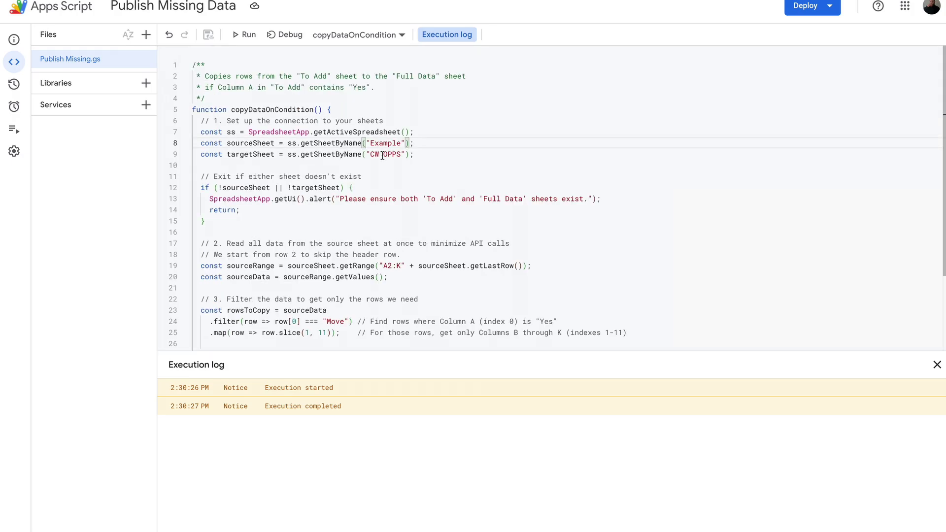
{"action": "left_click", "coordinate": [391, 144]}
{"action": "left_click", "coordinate": [393, 153]}
{"action": "scroll", "coordinate": [392, 157], "scroll_direction": "down", "scroll_amount": 2}
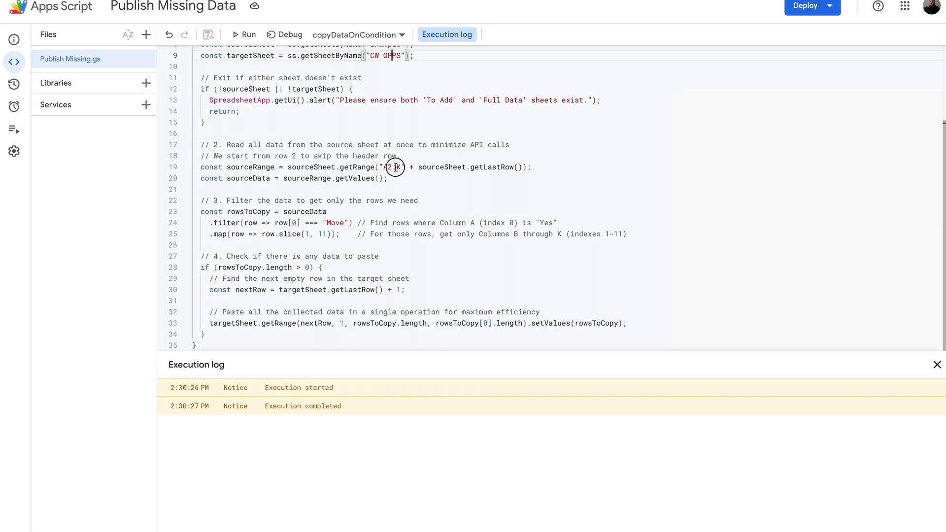
{"action": "left_click_drag", "start_coordinate": [384, 167], "coordinate": [402, 169]}
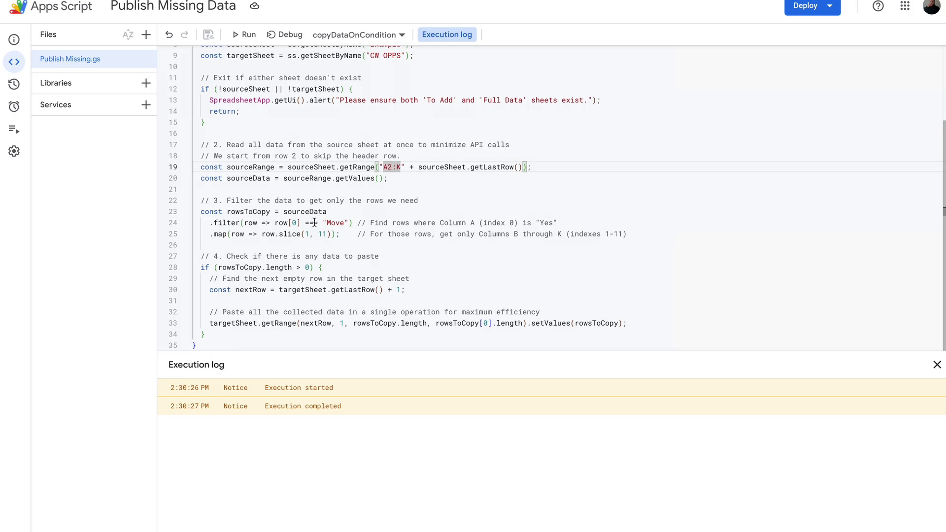
{"action": "left_click", "coordinate": [328, 236]}
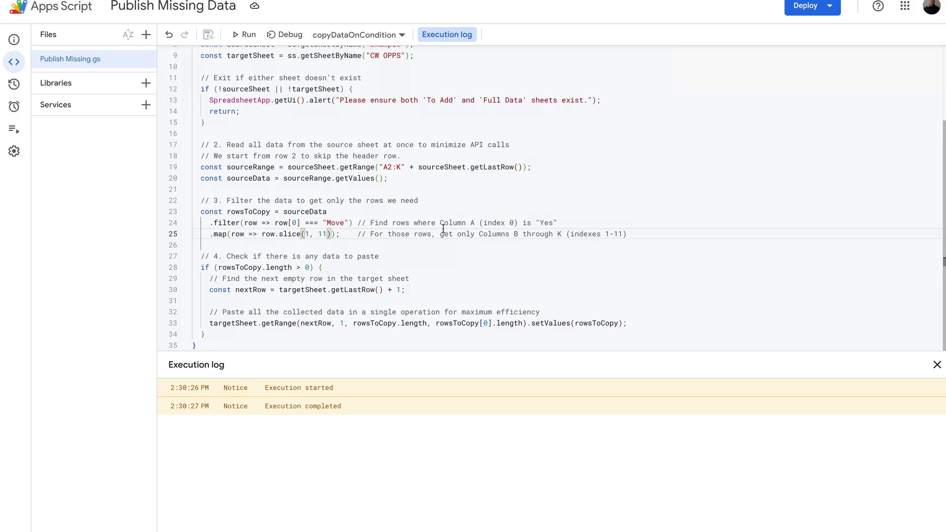
{"action": "left_click", "coordinate": [448, 254]}
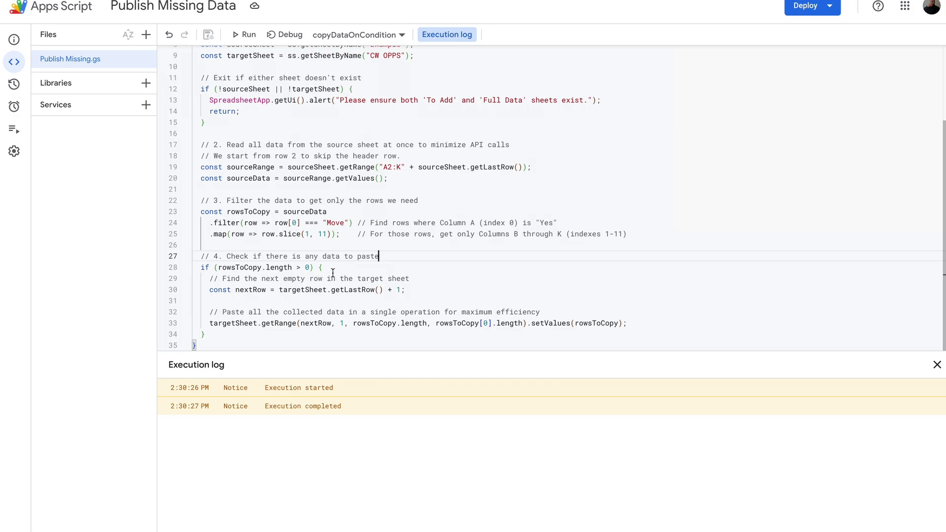
Step: Test the text "sdf" in Amount cell E17 of the CW OPPS sheet and undo the entry
{"action": "left_click", "coordinate": [614, 2]}
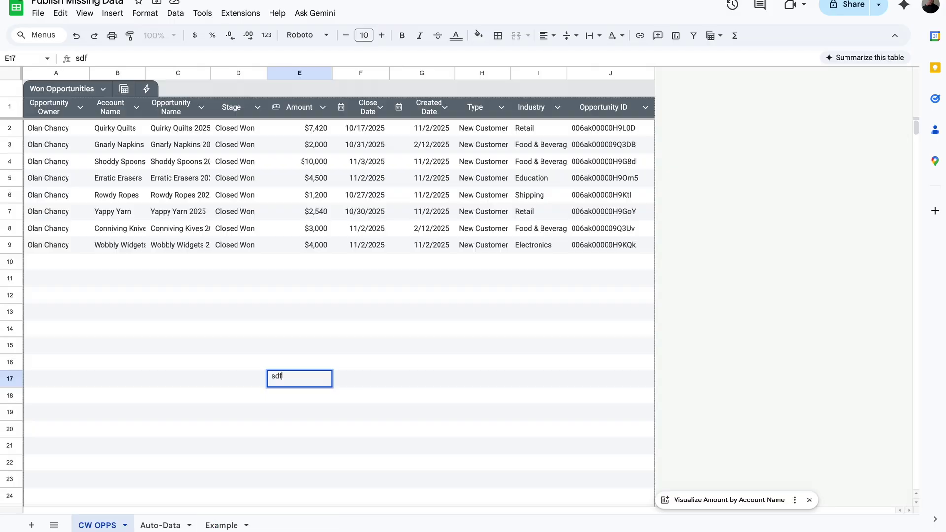
{"action": "left_click", "coordinate": [317, 377]}
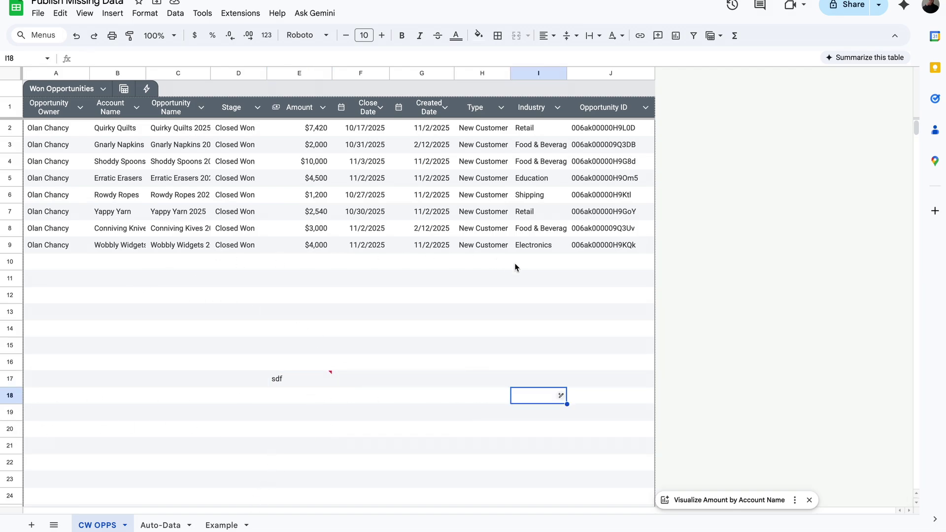
{"action": "mouse_move", "coordinate": [290, 389]}
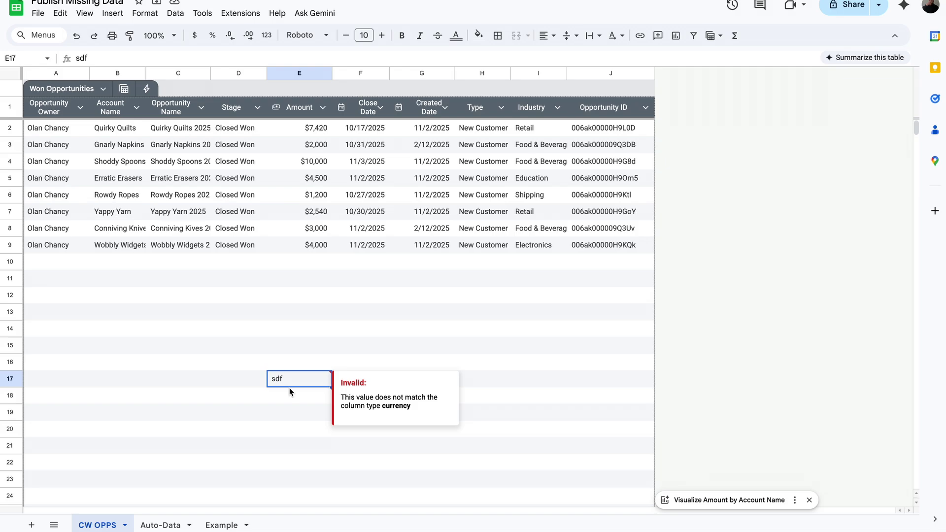
{"action": "key", "text": "ctrl+z"}
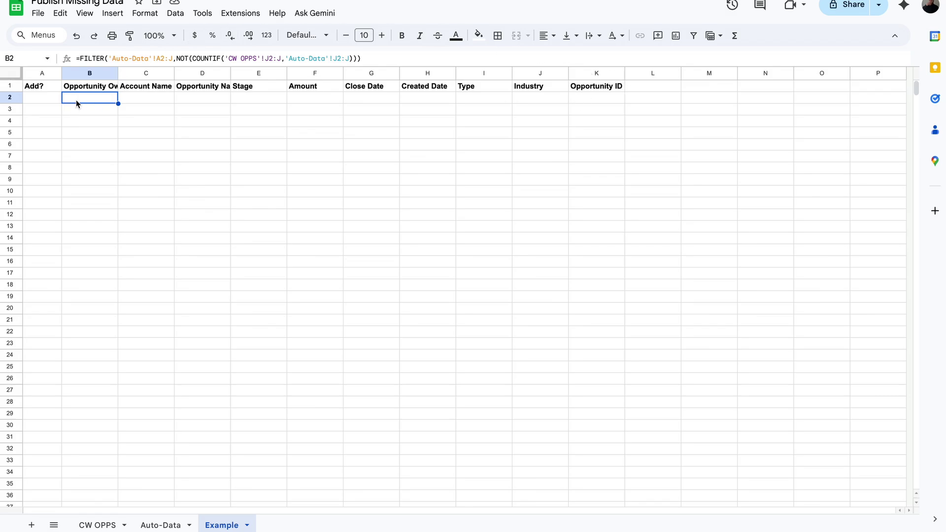
Step: Change the Example sheet's FILTER formula in B2 to return only 'Auto-Data'!J2:J and move it to K2
{"action": "left_click", "coordinate": [159, 58]}
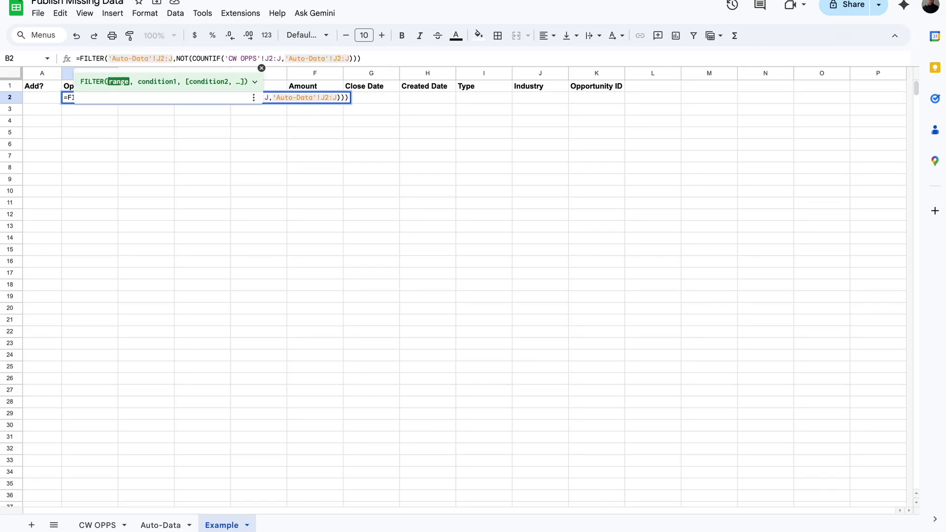
{"action": "key", "text": "ctrl+Return"}
{"action": "left_click", "coordinate": [589, 103]}
{"action": "type", "text": "=FILTER('Auto-Data'!J2:J,NOT(COUNTIF('CW OPPS'!J2:J,'Auto-Data'!J2:J)))"}
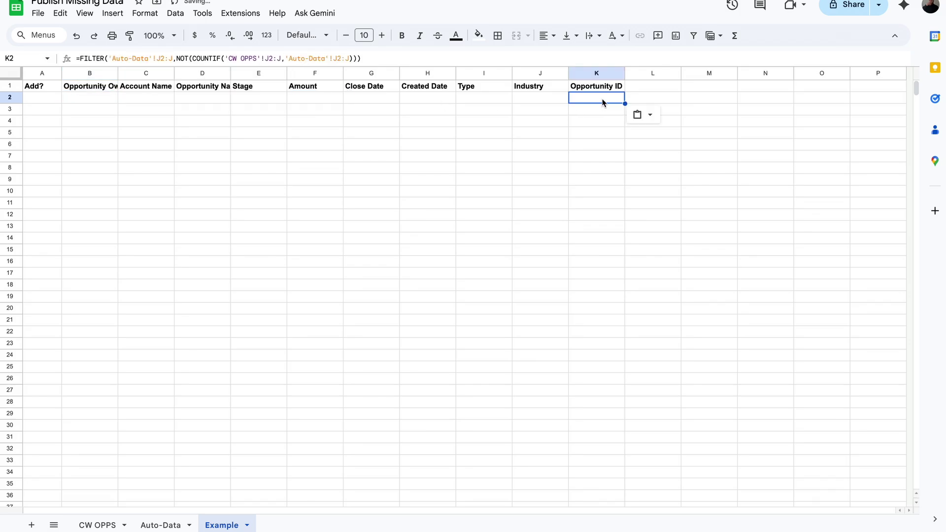
Step: Edit the ArrayFormula in A2 of the Example sheet to check K2:K for blanks
{"action": "left_click", "coordinate": [43, 101]}
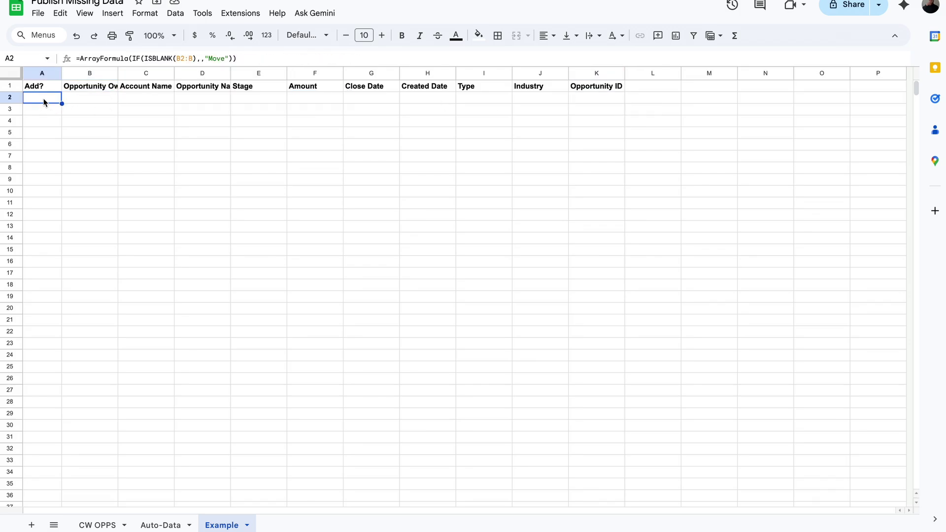
{"action": "double_click", "coordinate": [181, 58]}
{"action": "key", "text": "BackSpace"}
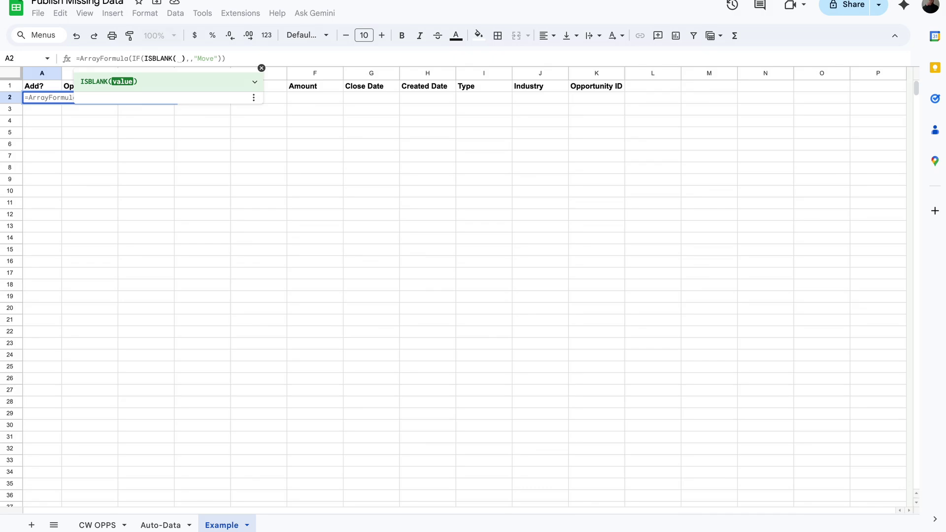
{"action": "type", "text": "K2:K"}
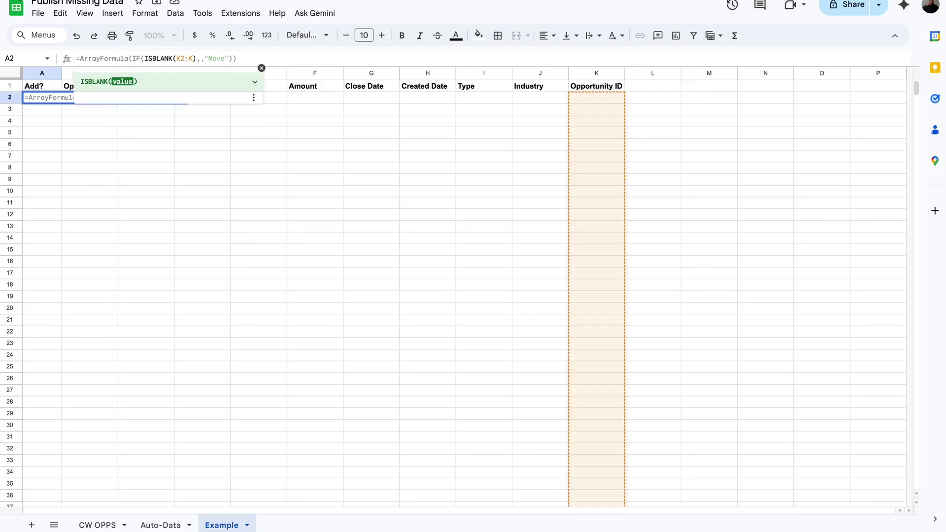
{"action": "key", "text": "Return"}
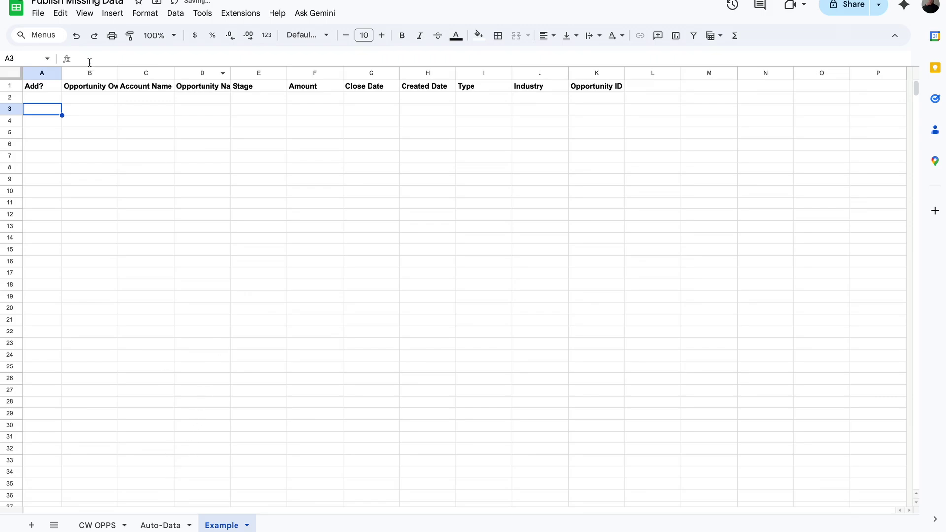
{"action": "left_click_drag", "start_coordinate": [84, 96], "coordinate": [539, 195]}
{"action": "left_click", "coordinate": [605, 97]}
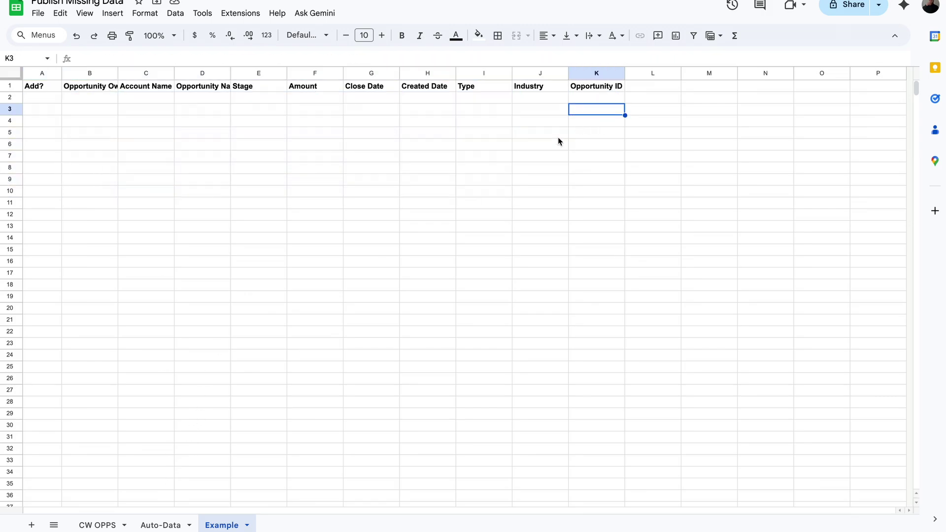
Step: Delete rows 4 to 6 from the CW OPPS sheet
{"action": "left_click", "coordinate": [97, 526]}
{"action": "left_click_drag", "start_coordinate": [10, 161], "coordinate": [9, 194]}
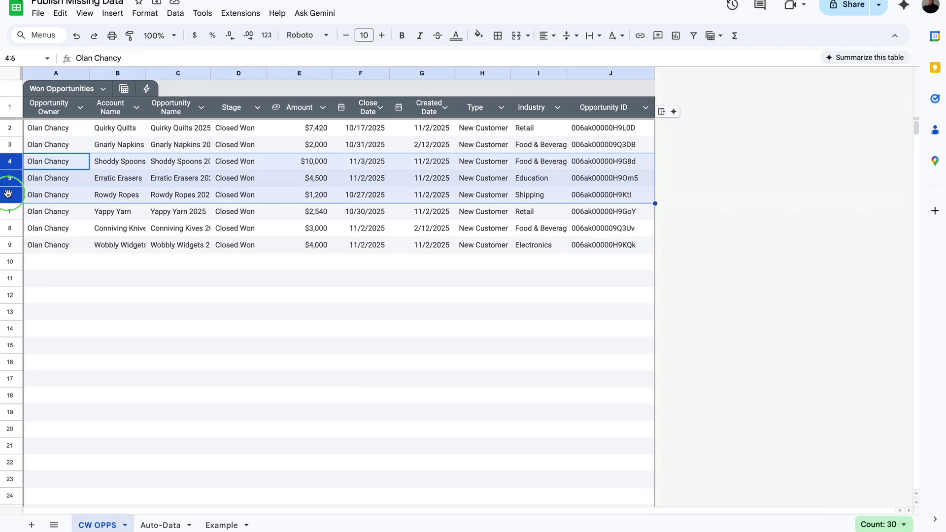
{"action": "right_click", "coordinate": [9, 194]}
{"action": "left_click", "coordinate": [68, 323]}
{"action": "left_click", "coordinate": [549, 184]}
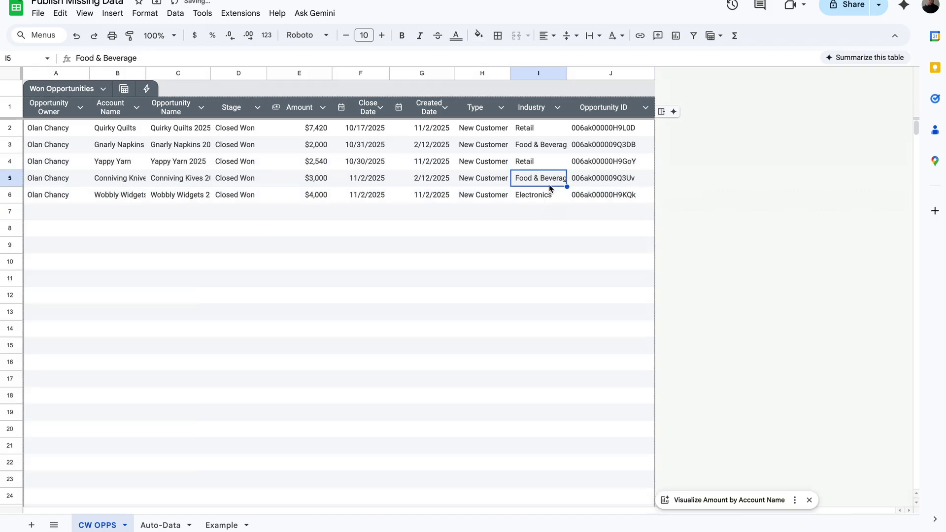
Step: Check the missing Opportunity IDs in K2:K4 and the Add? values on the Example sheet
{"action": "left_click", "coordinate": [170, 526]}
{"action": "left_click", "coordinate": [220, 526]}
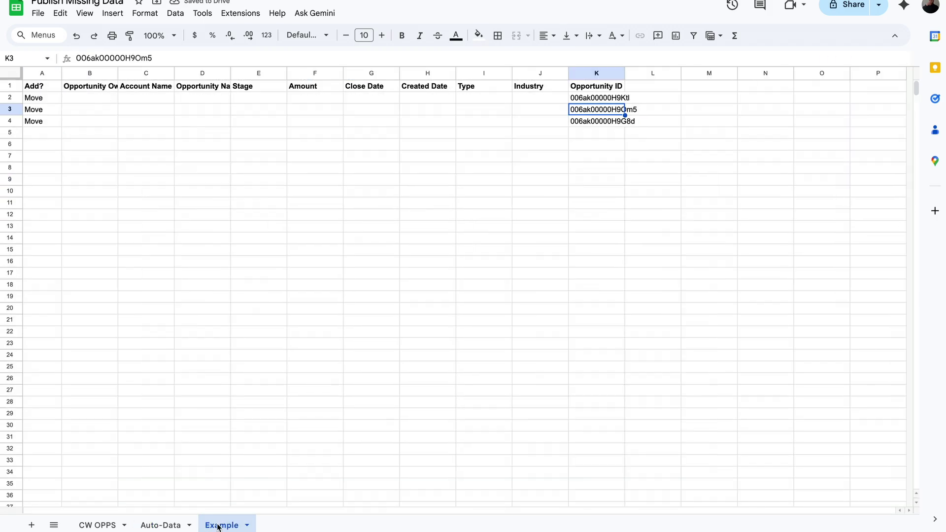
{"action": "left_click_drag", "start_coordinate": [608, 101], "coordinate": [615, 125]}
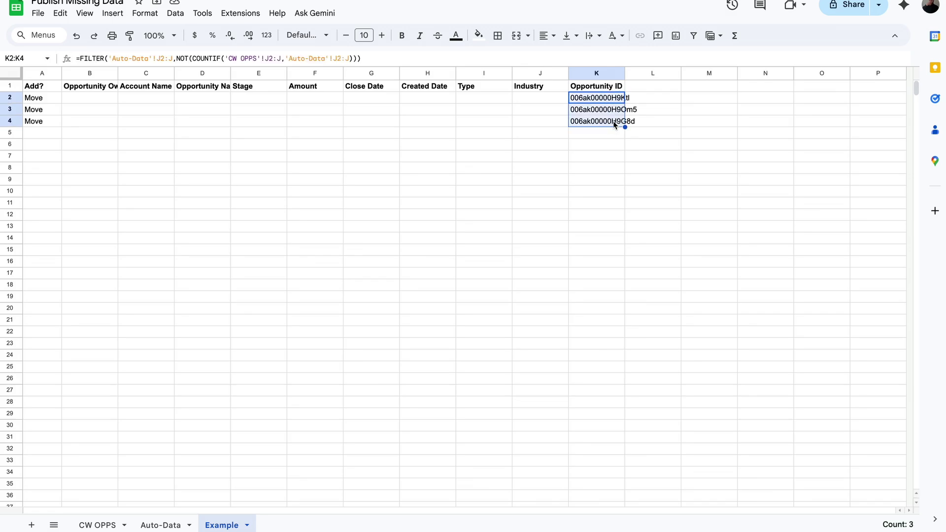
{"action": "left_click", "coordinate": [43, 98]}
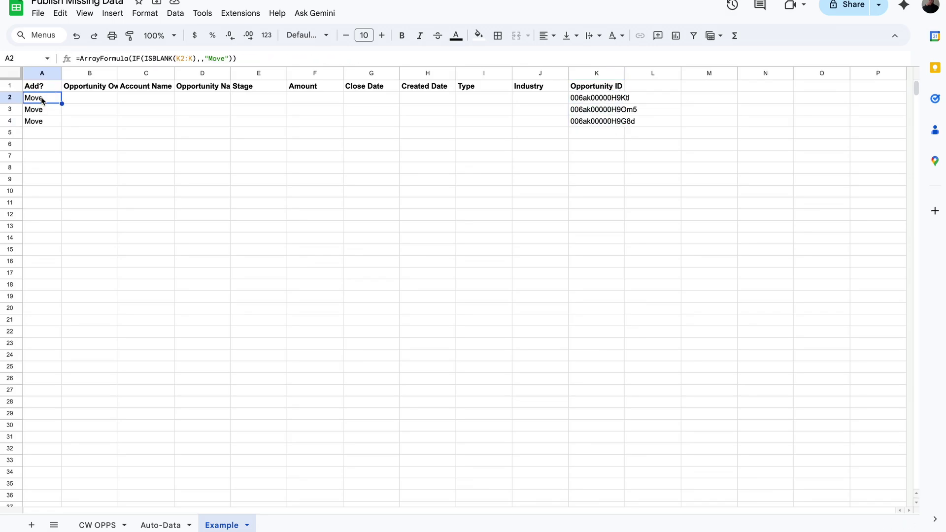
Step: Run the copy script and check the added Opportunity IDs in column J of the CW OPPS sheet
{"action": "key", "text": "ctrl+Right"}
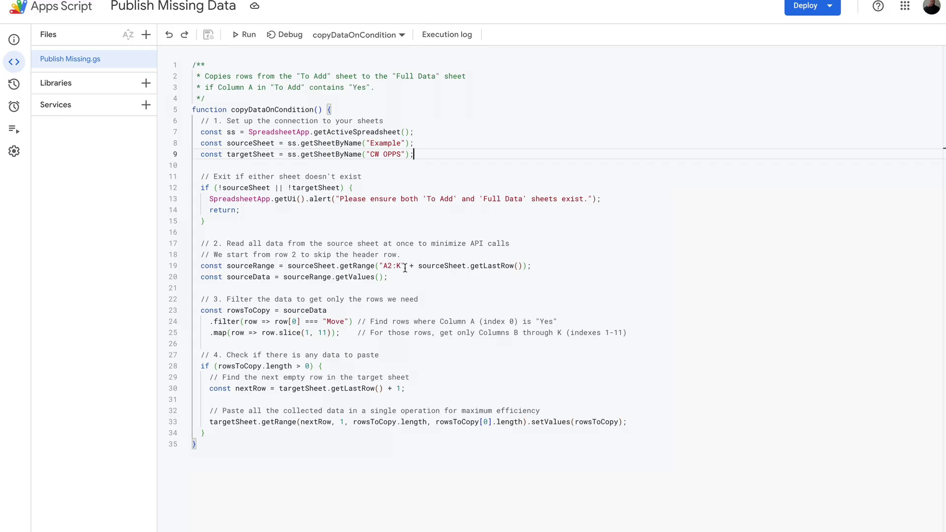
{"action": "left_click", "coordinate": [307, 336]}
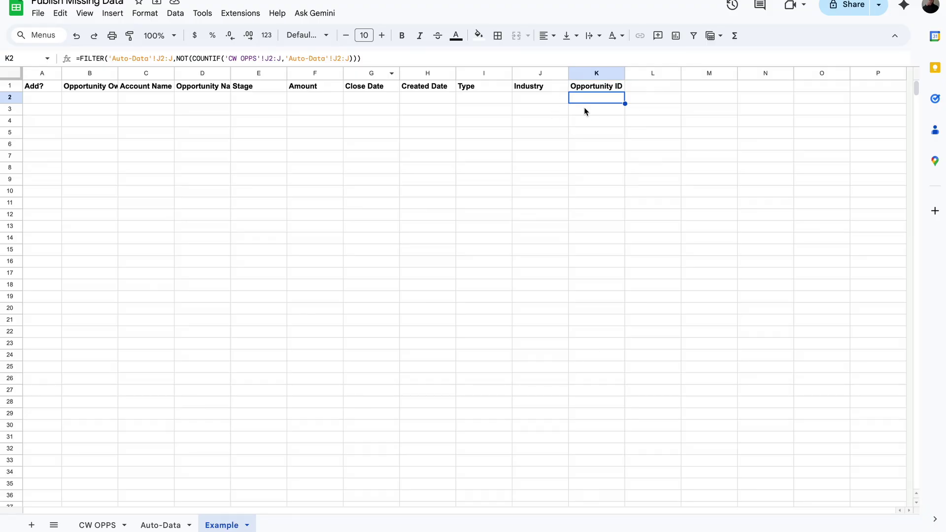
{"action": "left_click", "coordinate": [97, 525]}
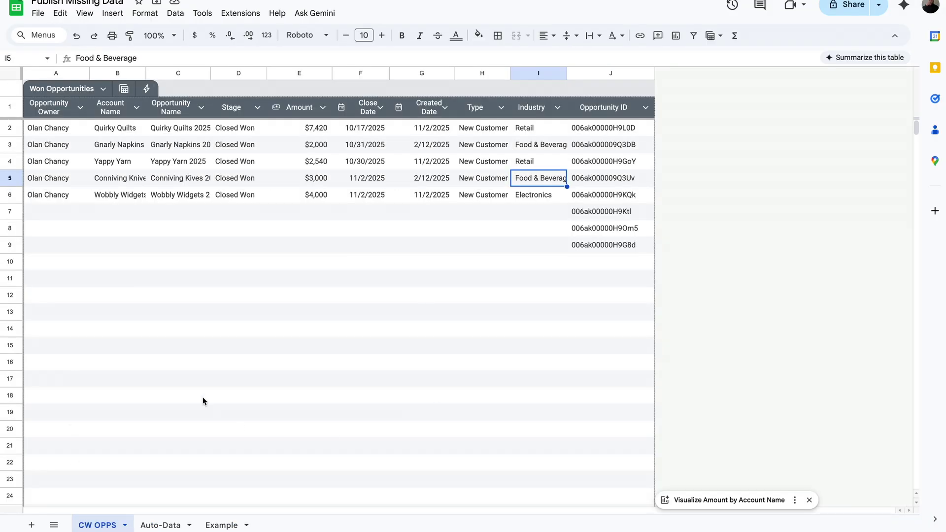
{"action": "left_click_drag", "start_coordinate": [618, 218], "coordinate": [615, 243]}
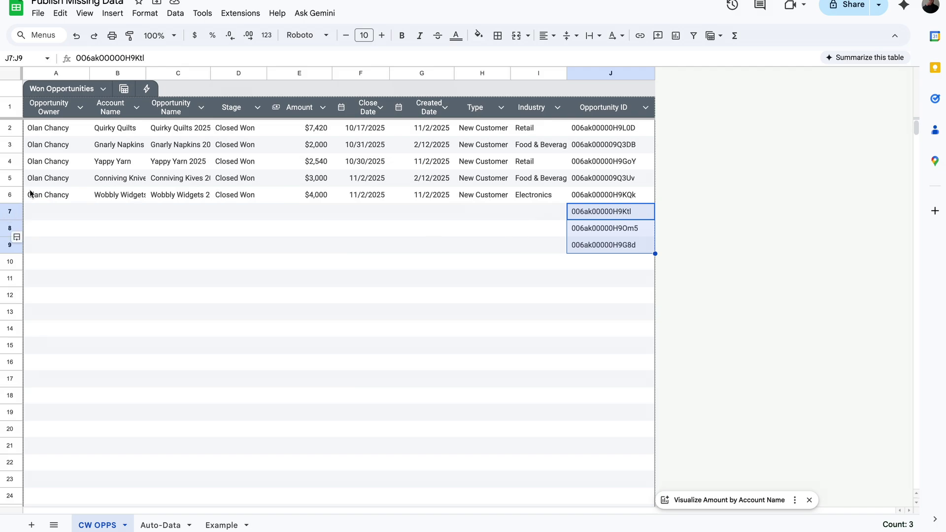
Step: Clear the contents of A2:I10 on the CW OPPS sheet, keeping the Opportunity ID column
{"action": "left_click_drag", "start_coordinate": [44, 129], "coordinate": [558, 264]}
{"action": "key", "text": "Delete"}
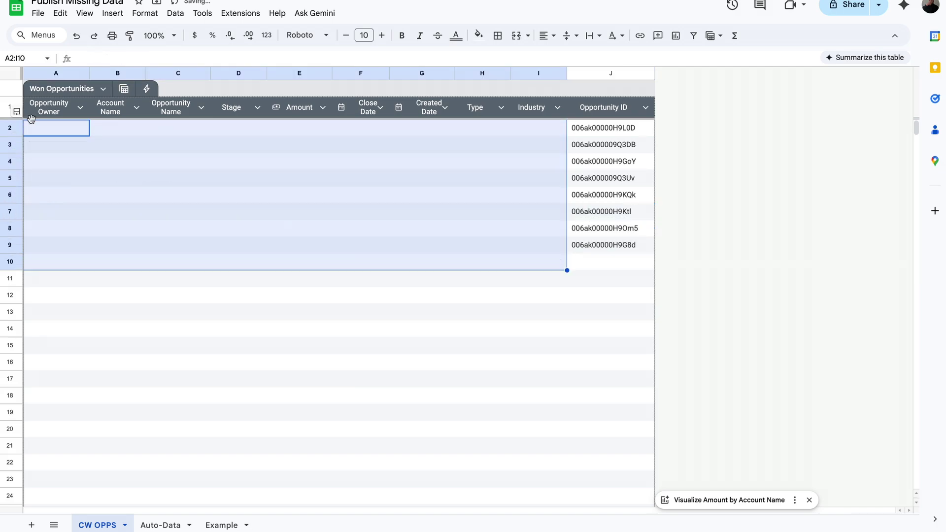
{"action": "left_click", "coordinate": [58, 133]}
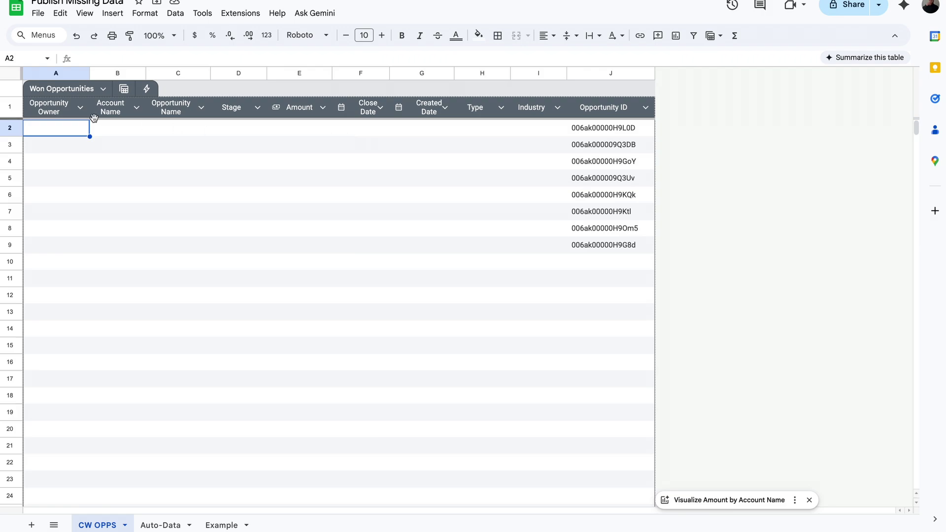
{"action": "left_click", "coordinate": [248, 128]}
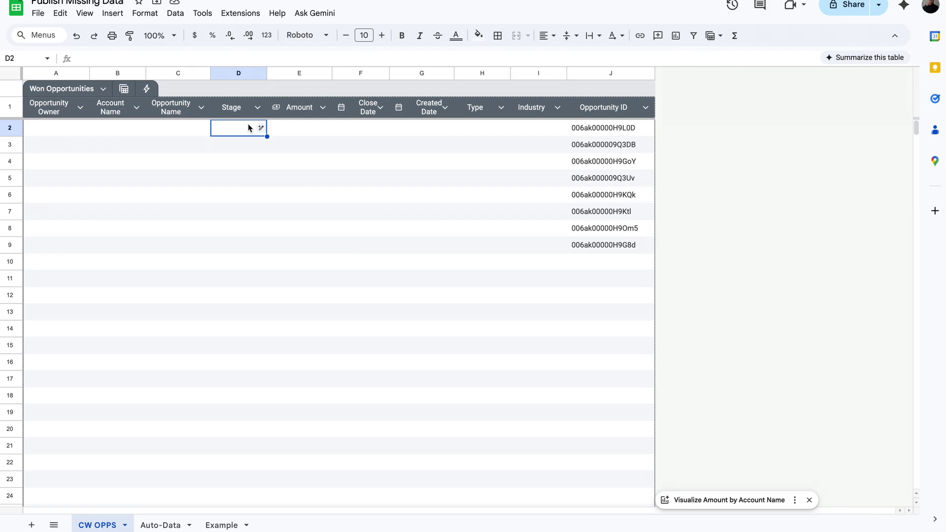
Step: Enter an XLOOKUP in A2 of CW OPPS that searches J2 in 'Auto-Data'!J:J and returns 'Auto-Data'!A:A, with a blank missing value
{"action": "left_click", "coordinate": [92, 133]}
{"action": "left_click", "coordinate": [75, 132]}
{"action": "type", "text": "="}
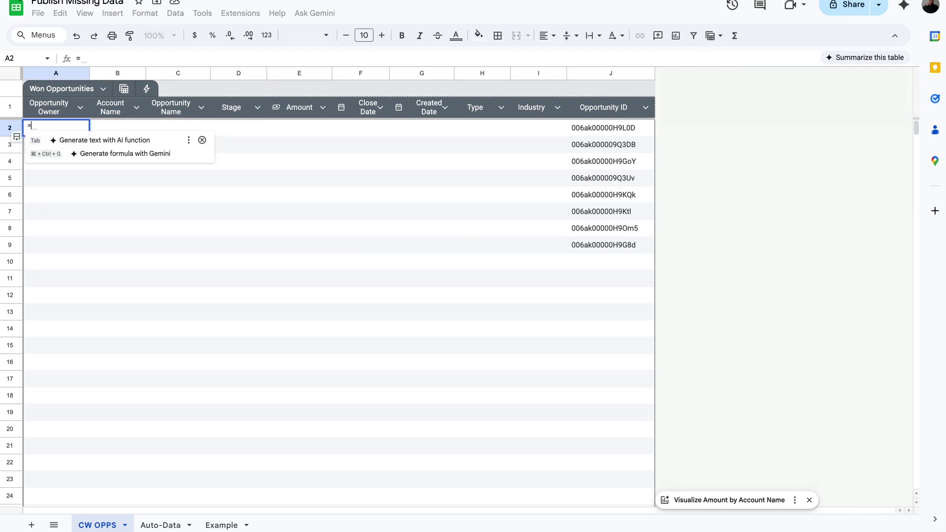
{"action": "type", "text": "xlook"}
{"action": "key", "text": "Tab"}
{"action": "left_click", "coordinate": [620, 131]}
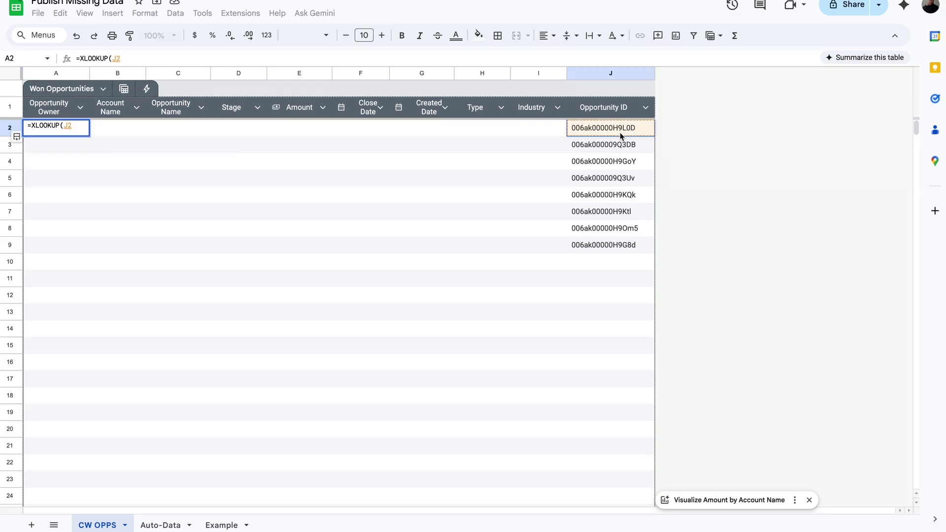
{"action": "type", "text": ","}
{"action": "left_click", "coordinate": [160, 525]}
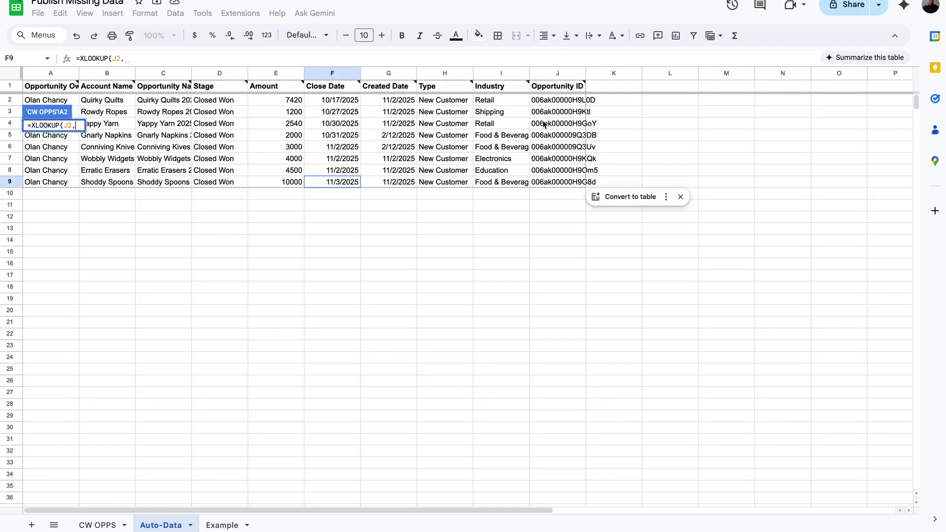
{"action": "left_click", "coordinate": [566, 74]}
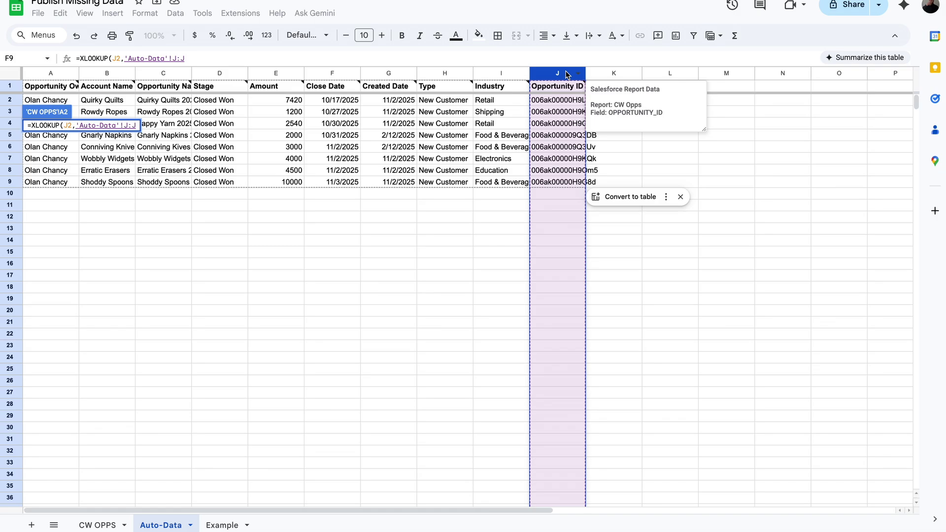
{"action": "type", "text": ","}
{"action": "left_click", "coordinate": [58, 74]}
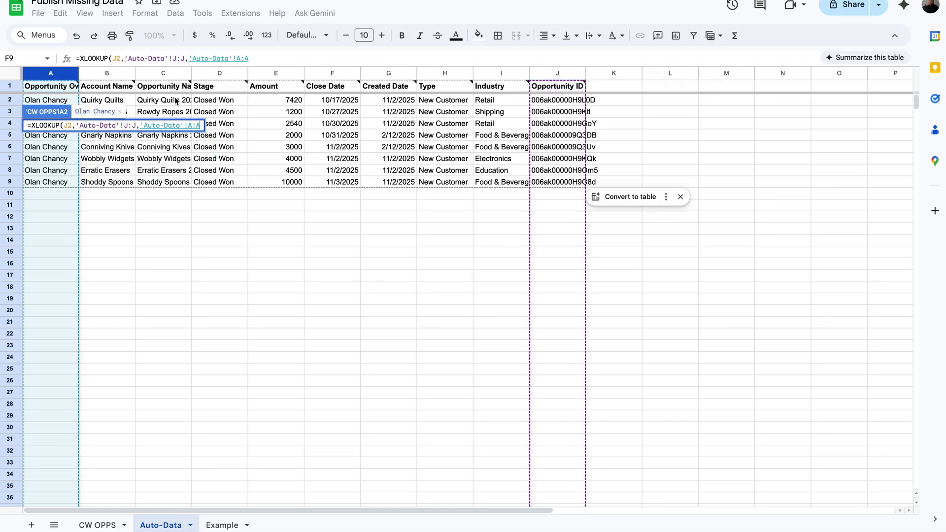
{"action": "type", "text": ","}
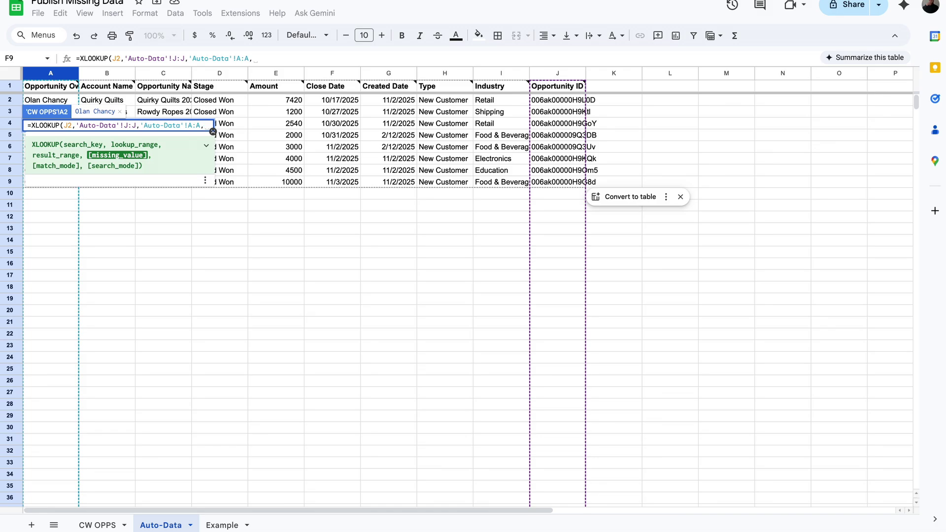
{"action": "key", "text": "Return"}
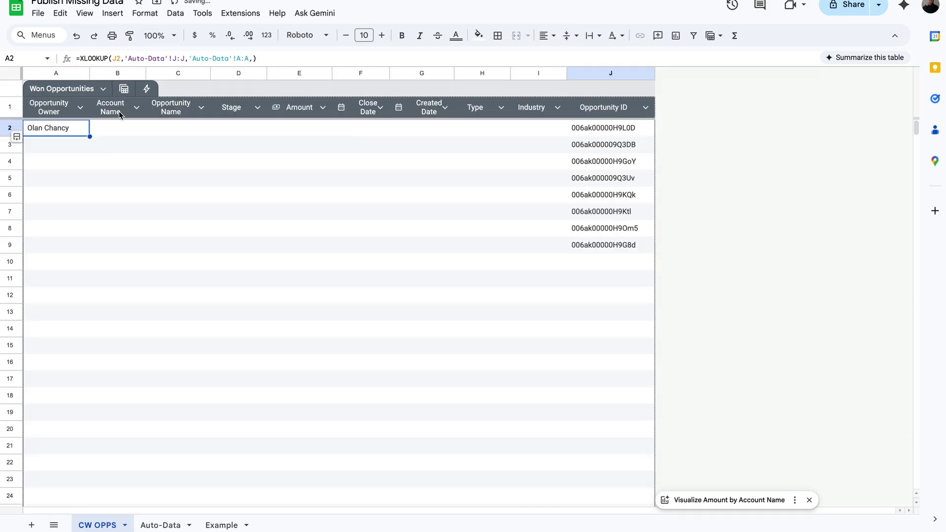
Step: Wrap the A2 lookup in ArrayFormula and extend its search key to J2:J so it fills the Opportunity Owner column
{"action": "left_click", "coordinate": [290, 58]}
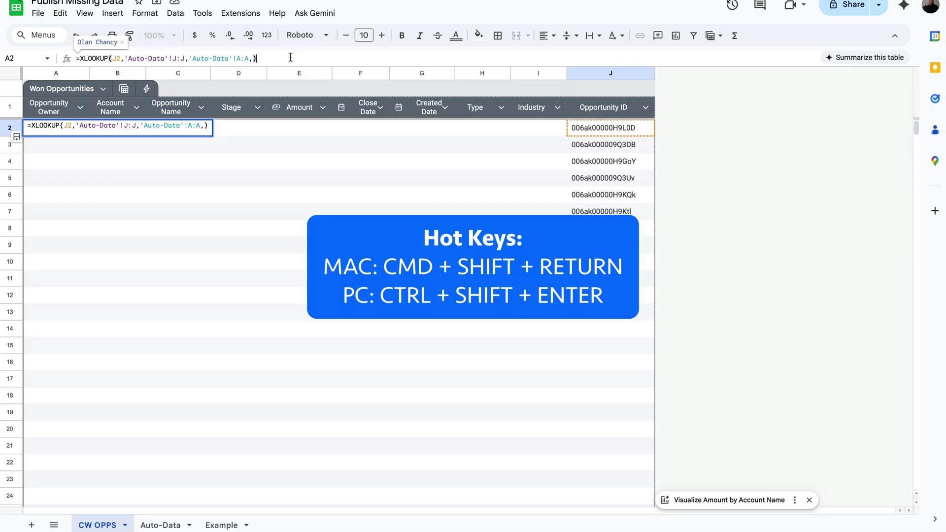
{"action": "key", "text": "ctrl+shift+Return"}
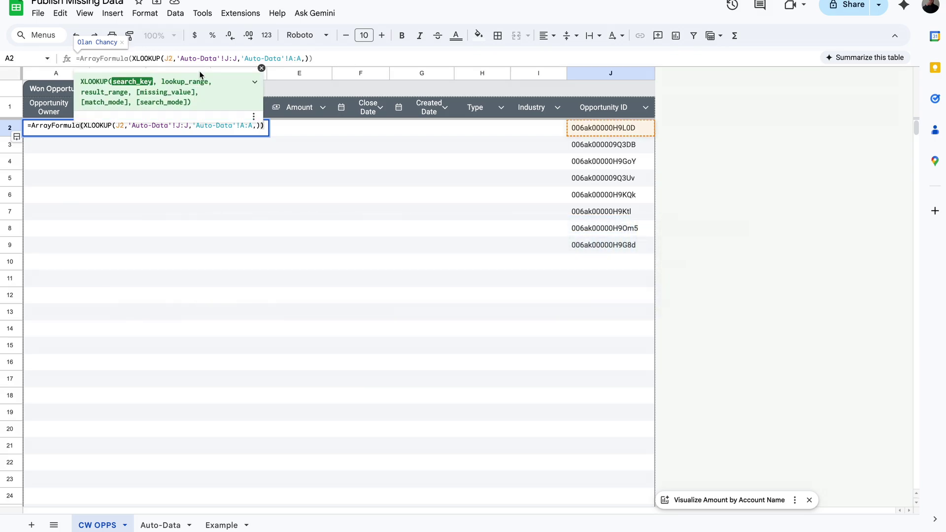
{"action": "key", "text": "Return"}
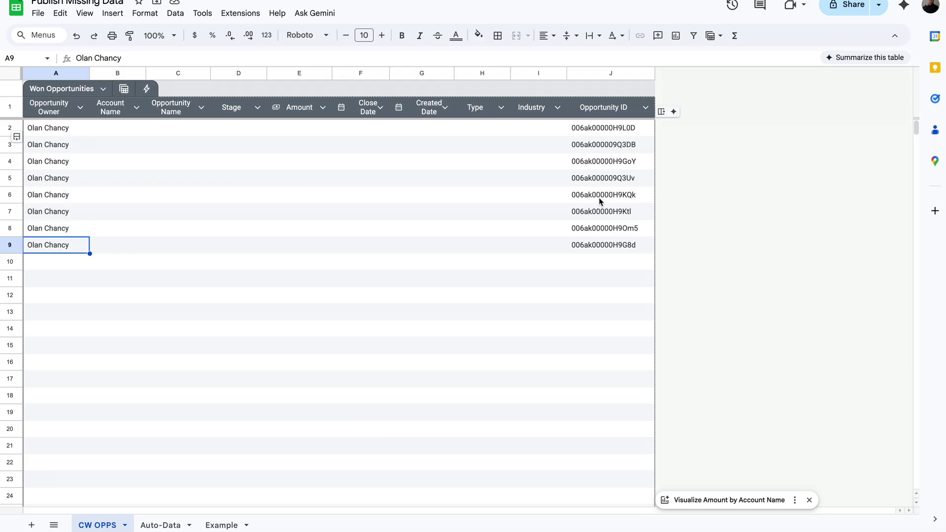
{"action": "key", "text": "ctrl+Up"}
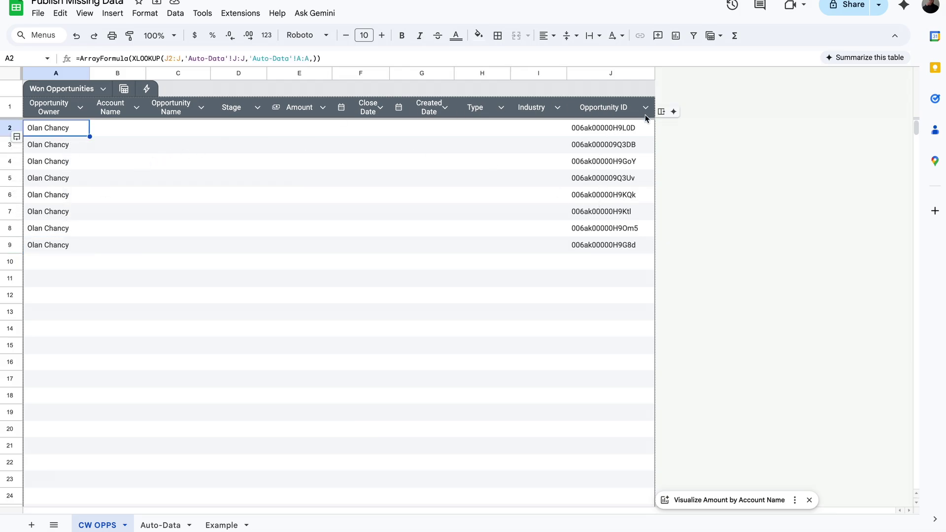
Step: Replace the owner in A4 of Auto-Data with "test" and check A4 on the CW OPPS sheet
{"action": "left_click", "coordinate": [160, 525]}
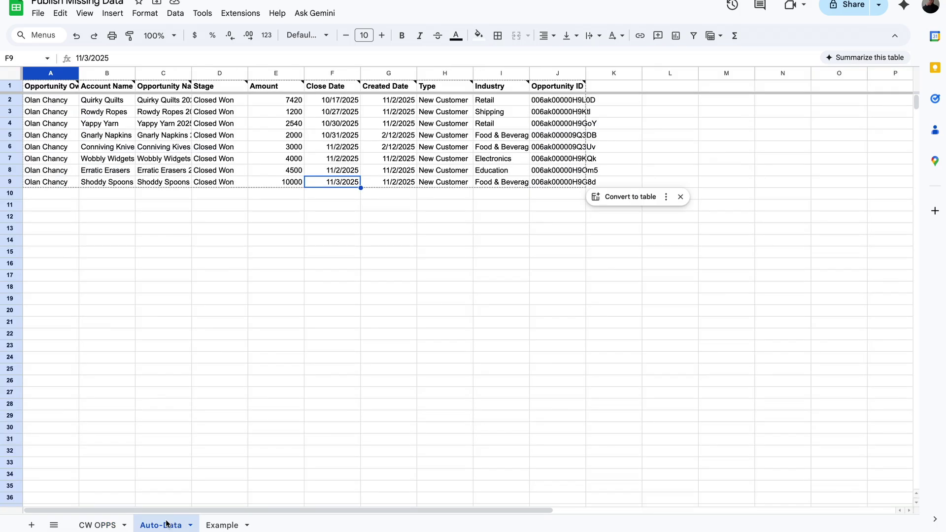
{"action": "left_click", "coordinate": [50, 124]}
{"action": "type", "text": "test"}
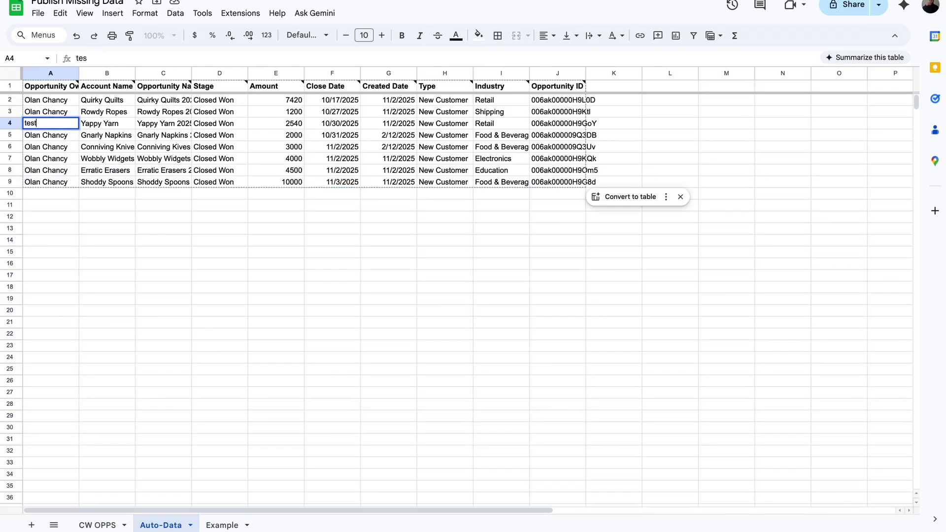
{"action": "key", "text": "Return"}
{"action": "left_click", "coordinate": [97, 525]}
{"action": "left_click", "coordinate": [67, 158]}
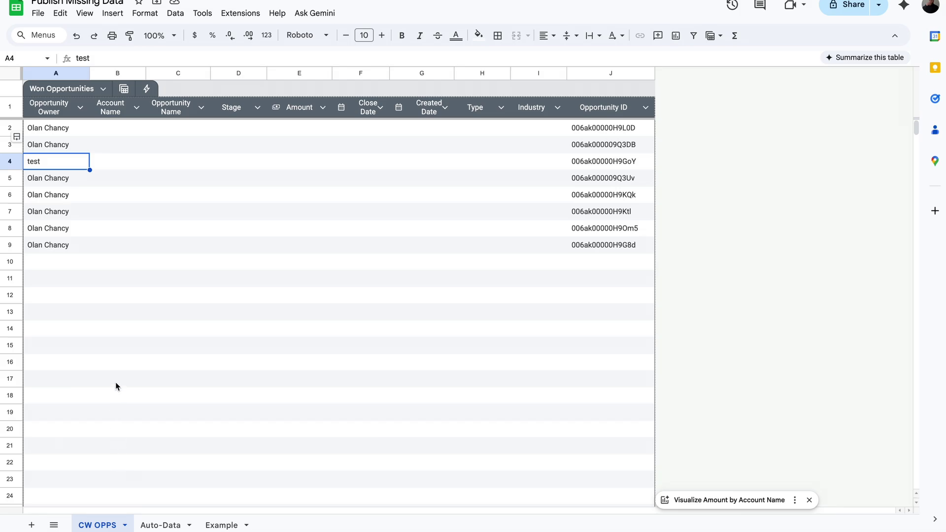
Step: Make the A2 formula's search key $J$2:$J and lookup range 'Auto-Data'!$J:$J absolute references
{"action": "left_click", "coordinate": [59, 131]}
{"action": "left_click", "coordinate": [241, 57]}
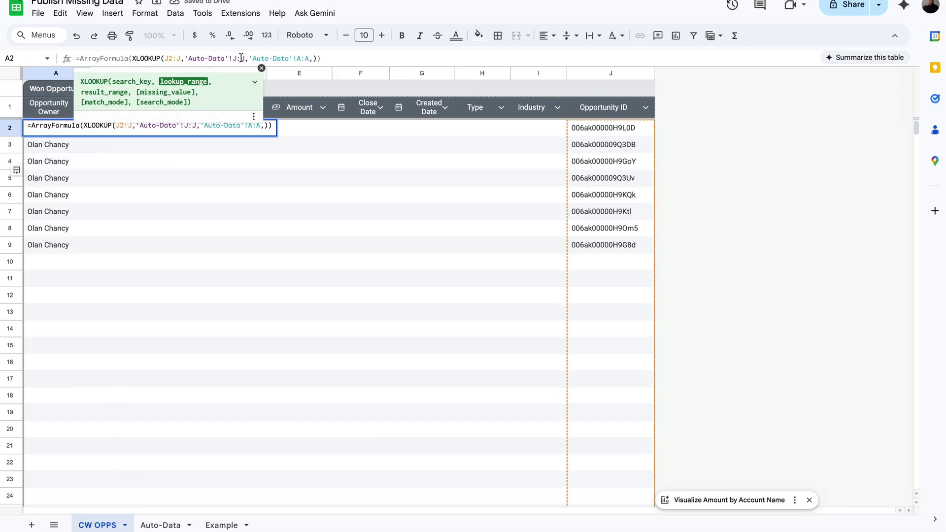
{"action": "key", "text": "F4"}
{"action": "left_click", "coordinate": [170, 60]}
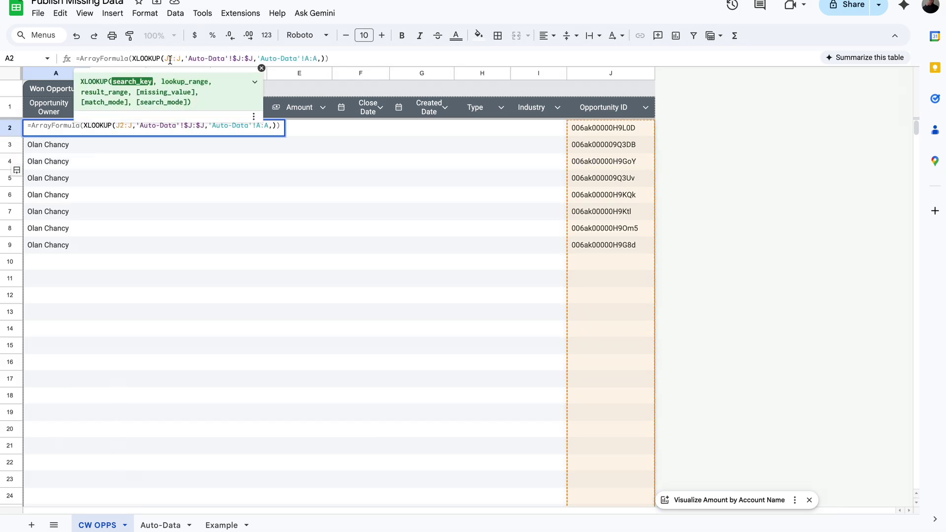
{"action": "key", "text": "F4"}
{"action": "key", "text": "Return"}
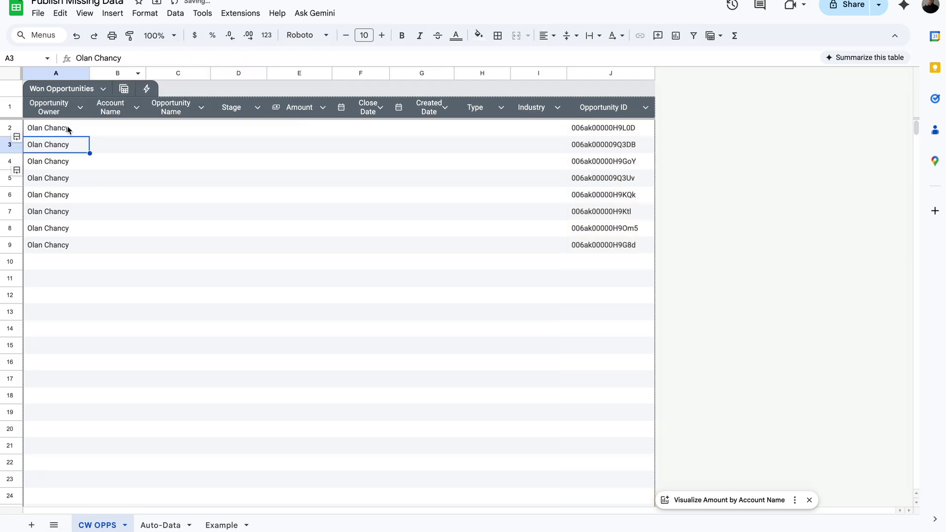
Step: Fill the A2 formula across to I2 and check the copied formulas in the Stage and Amount columns
{"action": "left_click", "coordinate": [70, 129]}
{"action": "left_click_drag", "start_coordinate": [90, 136], "coordinate": [521, 132]}
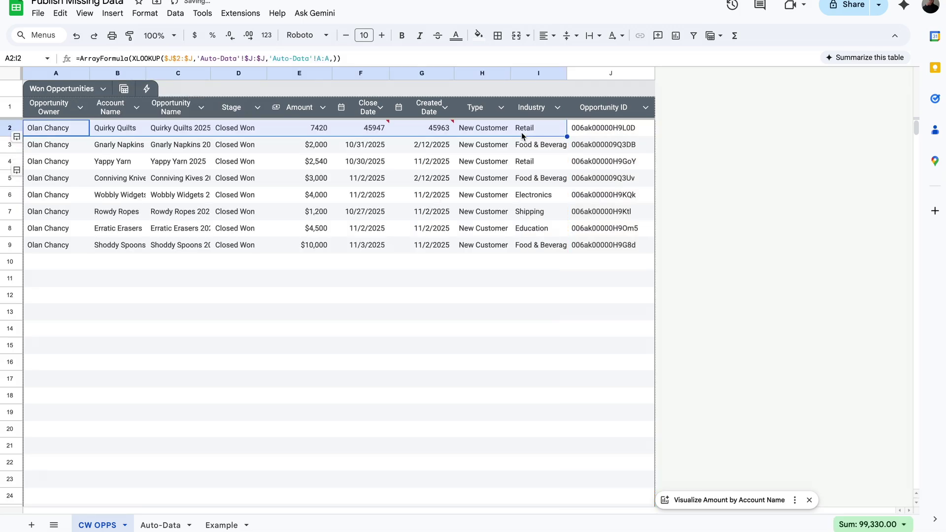
{"action": "left_click", "coordinate": [240, 131]}
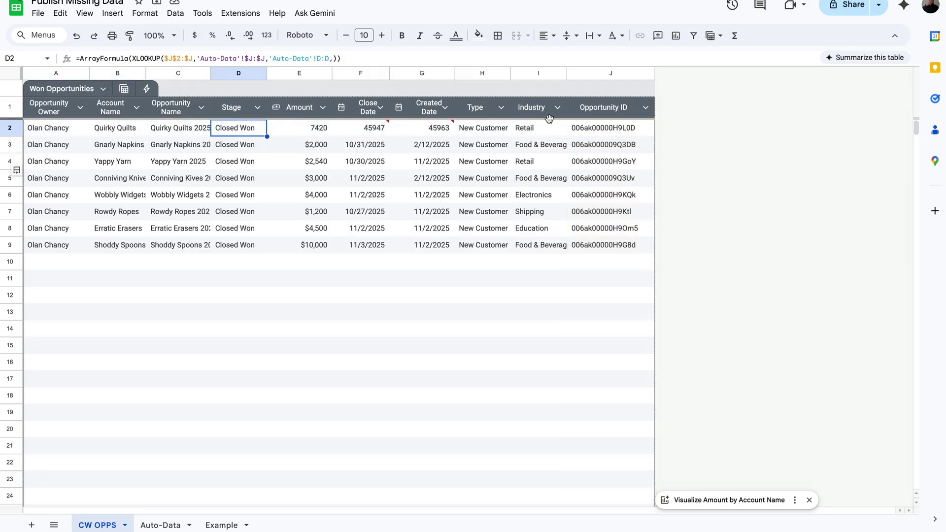
{"action": "left_click", "coordinate": [306, 111]}
{"action": "left_click", "coordinate": [316, 131]}
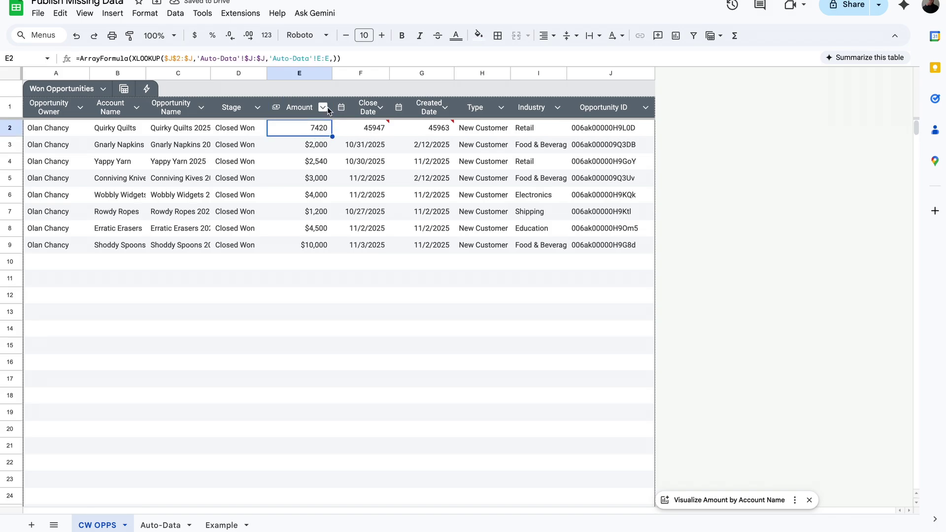
Step: Set the Amount column's type to Currency
{"action": "left_click", "coordinate": [323, 107]}
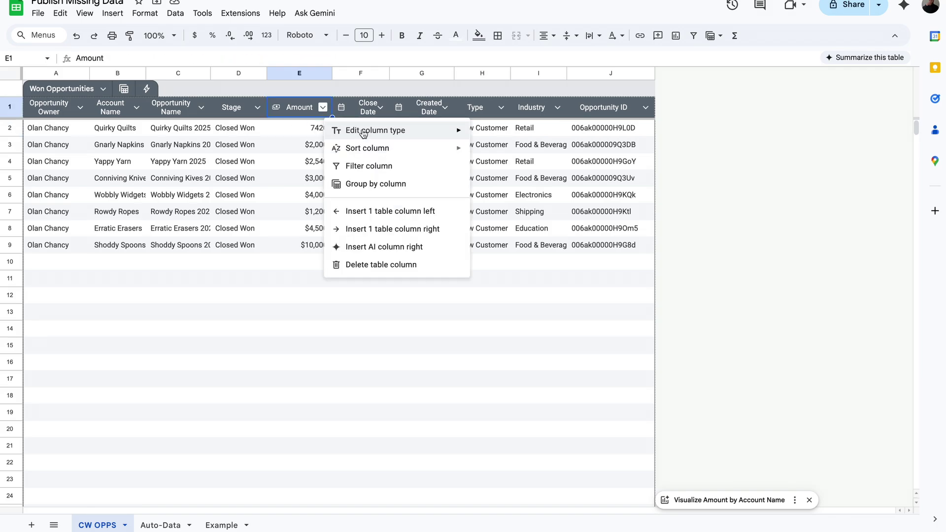
{"action": "mouse_move", "coordinate": [365, 133]}
{"action": "mouse_move", "coordinate": [533, 133]}
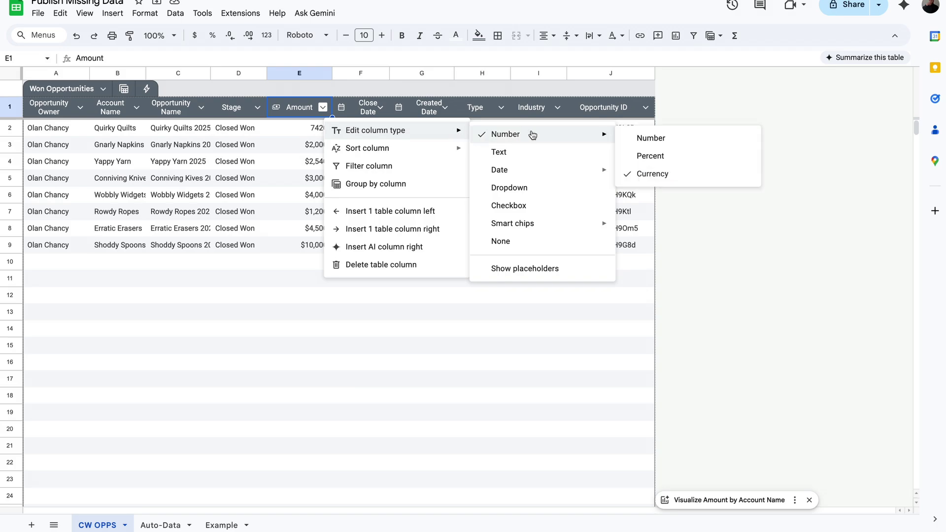
{"action": "left_click", "coordinate": [654, 174]}
Step: Set the Close Date and Created Date columns to the Date type
{"action": "left_click", "coordinate": [379, 108]}
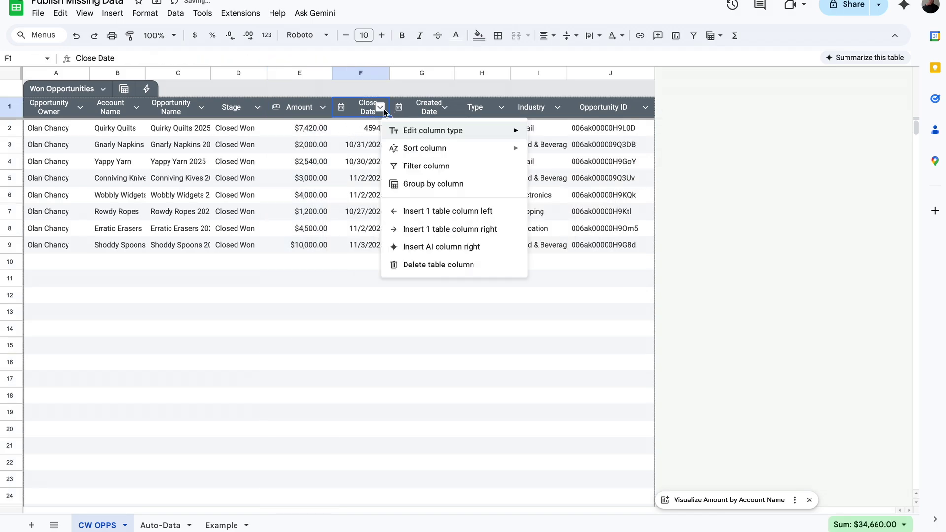
{"action": "mouse_move", "coordinate": [432, 130]}
{"action": "mouse_move", "coordinate": [557, 170]}
{"action": "left_click", "coordinate": [699, 176]}
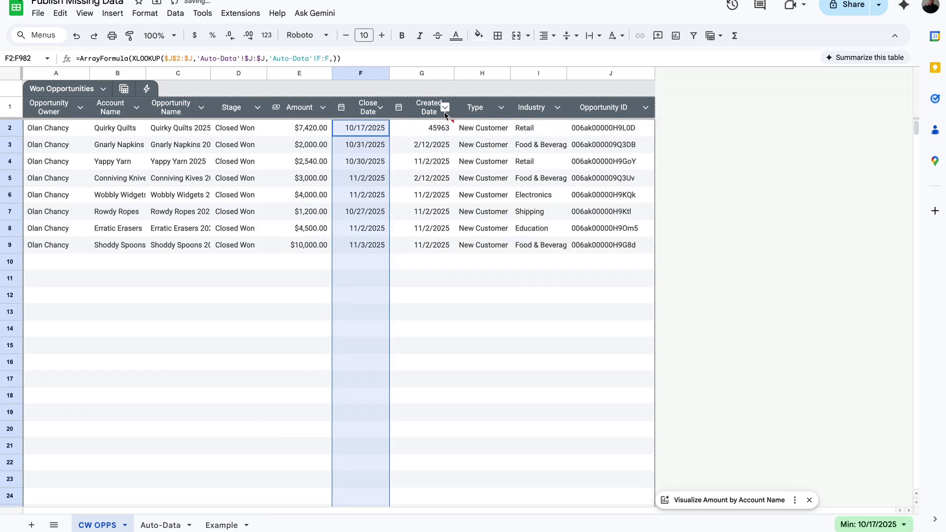
{"action": "left_click", "coordinate": [445, 108]}
{"action": "mouse_move", "coordinate": [571, 130]}
{"action": "mouse_move", "coordinate": [635, 171]}
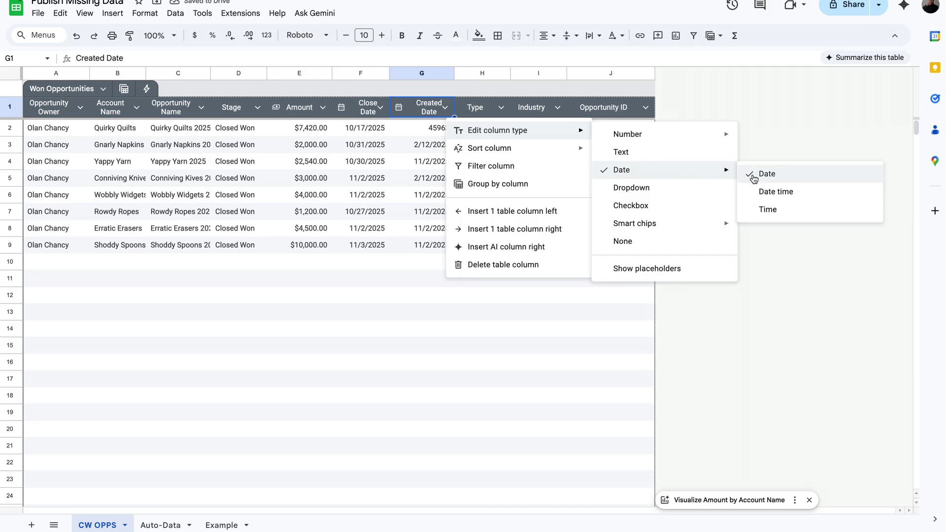
{"action": "left_click", "coordinate": [757, 176]}
{"action": "left_click", "coordinate": [408, 162]}
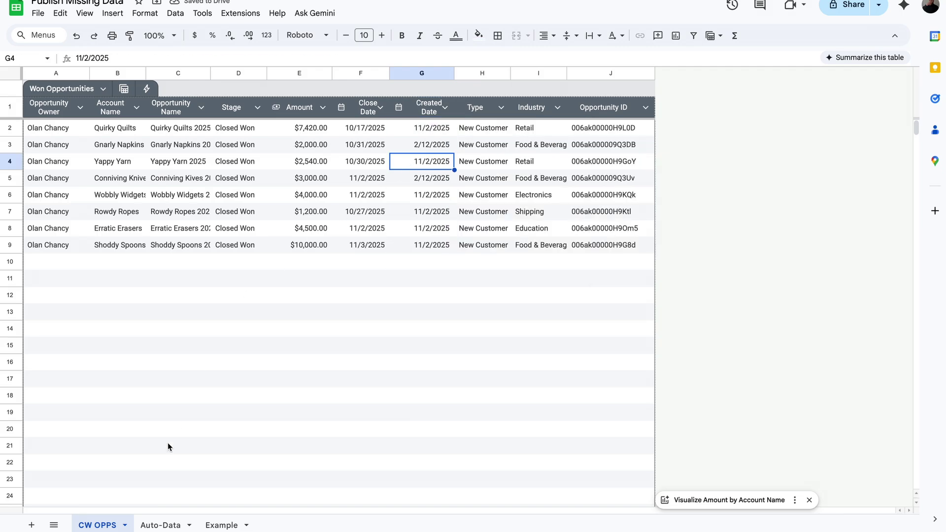
Step: Set the Quirky Quilts amount in E2 of Auto-Data to 7500 and check E2 on the CW OPPS sheet
{"action": "left_click", "coordinate": [150, 525]}
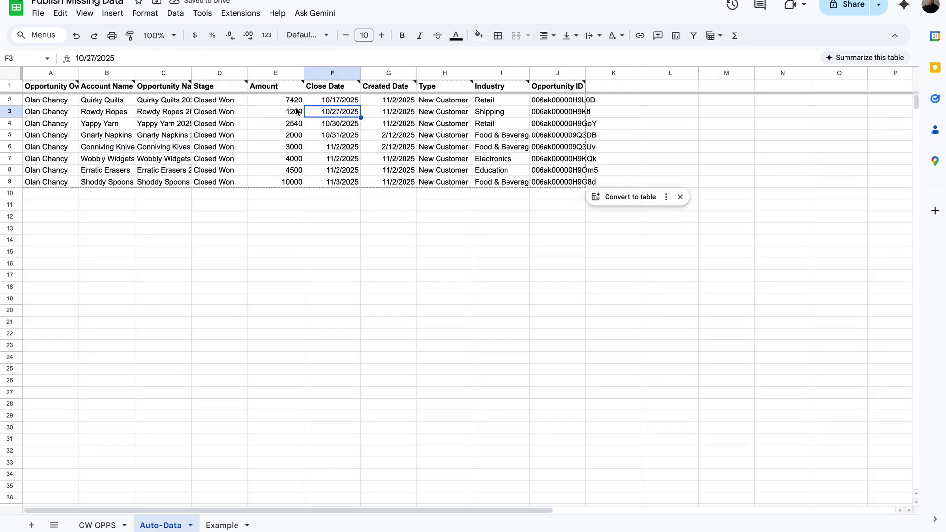
{"action": "left_click", "coordinate": [296, 101]}
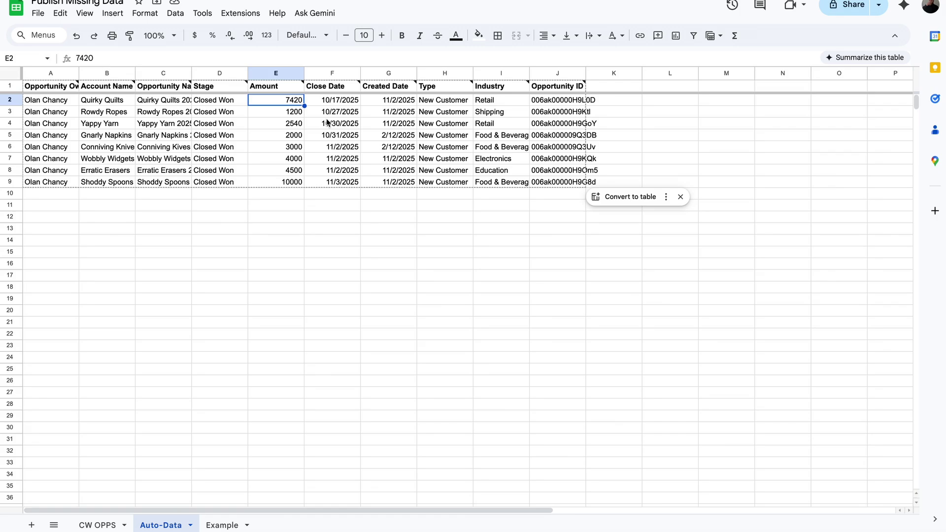
{"action": "type", "text": "7500"}
{"action": "key", "text": "Return"}
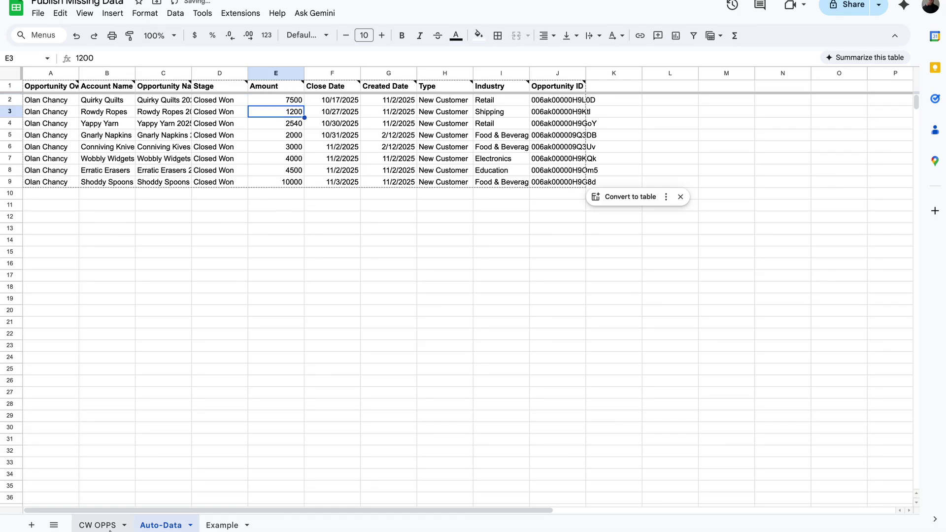
{"action": "left_click", "coordinate": [109, 528]}
{"action": "left_click", "coordinate": [314, 130]}
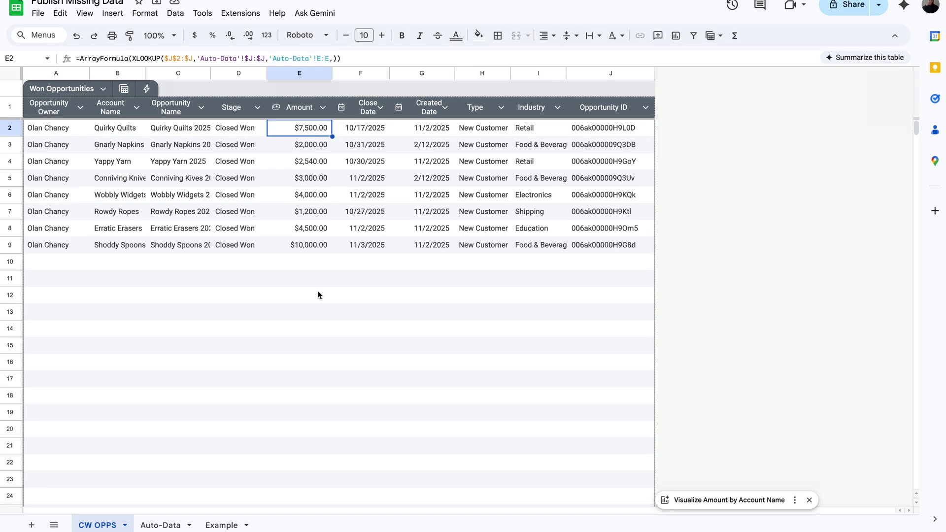
Step: Review the Auto-Data records, the FILTER formula in K2 of the Example sheet, and the Opportunity ID column on CW OPPS
{"action": "left_click", "coordinate": [153, 524]}
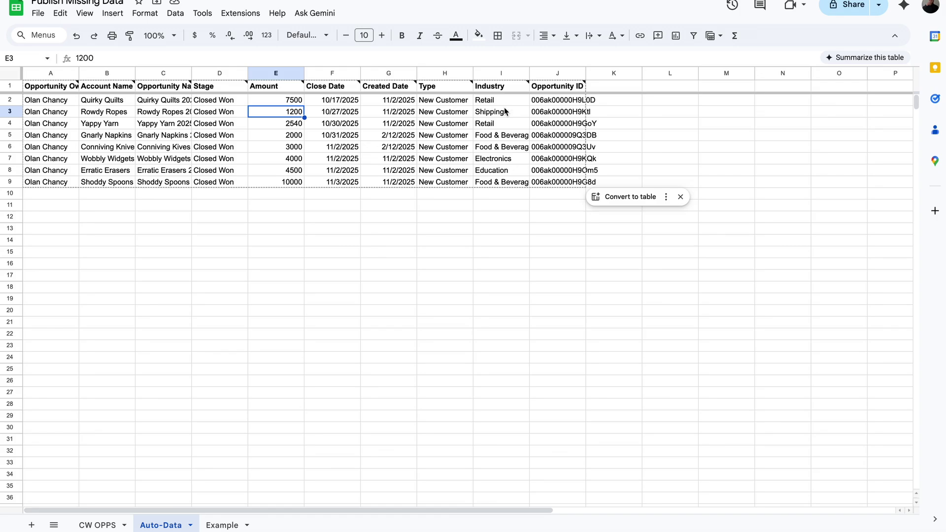
{"action": "left_click", "coordinate": [444, 101]}
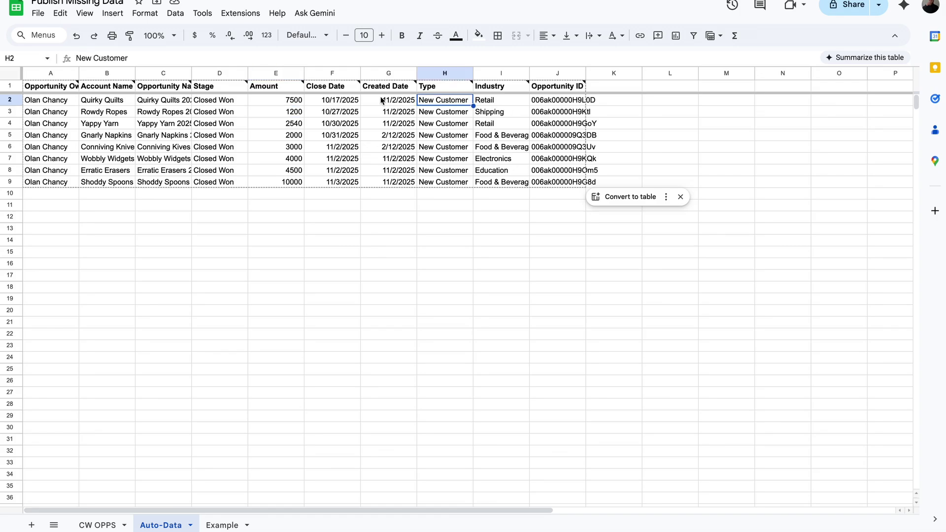
{"action": "left_click", "coordinate": [225, 525]}
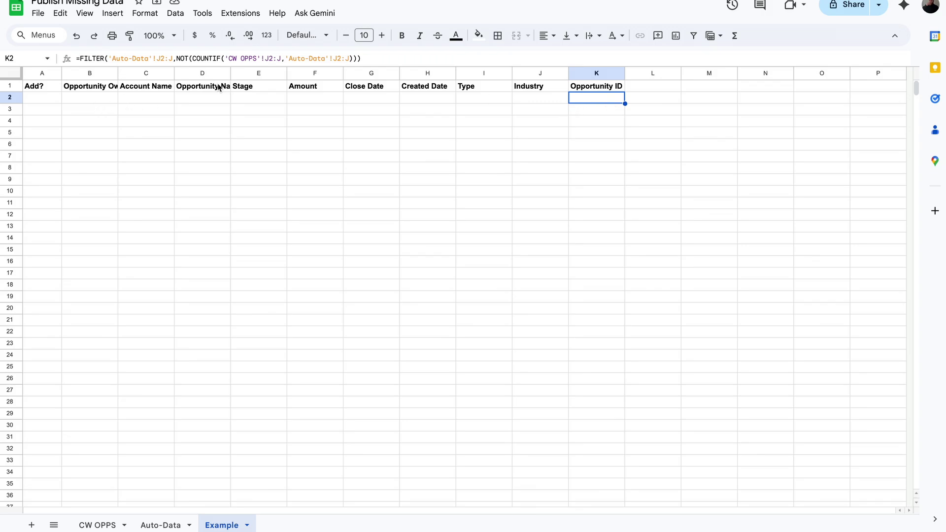
{"action": "left_click", "coordinate": [97, 525]}
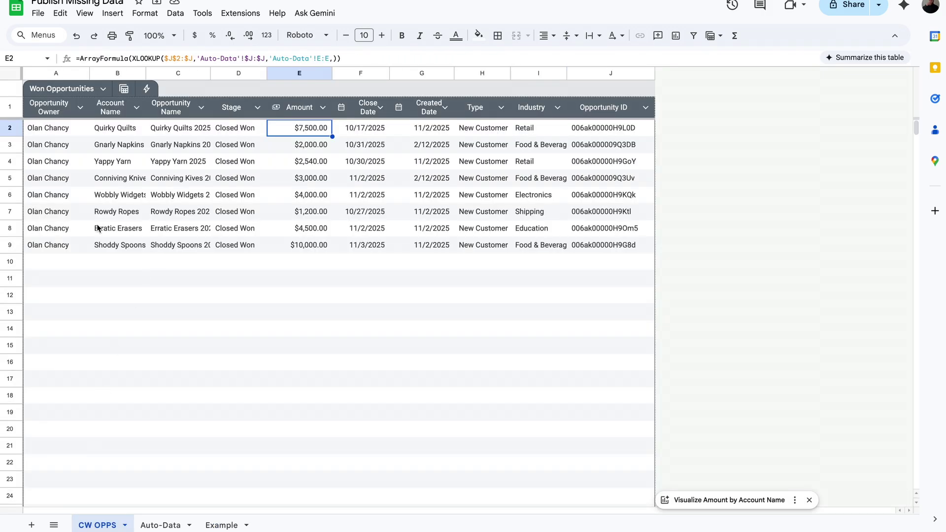
{"action": "left_click", "coordinate": [599, 267]}
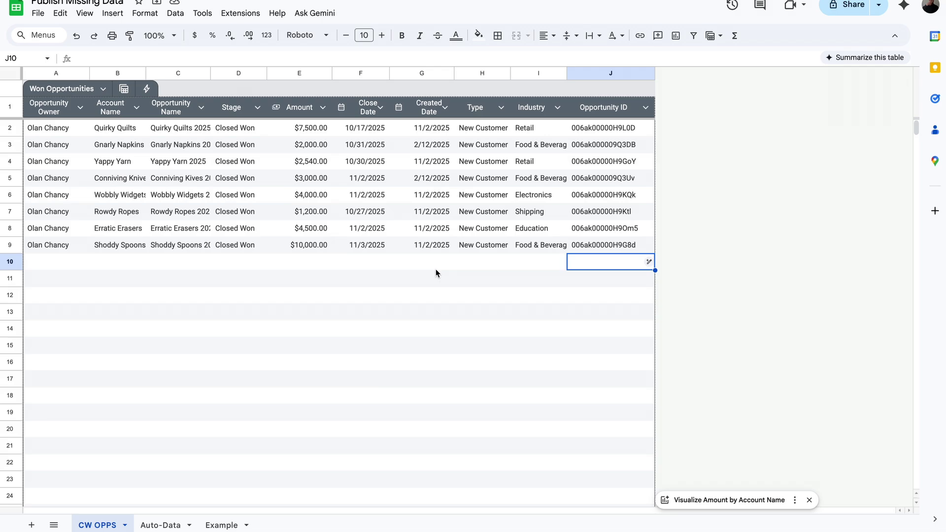
{"action": "left_click", "coordinate": [603, 152]}
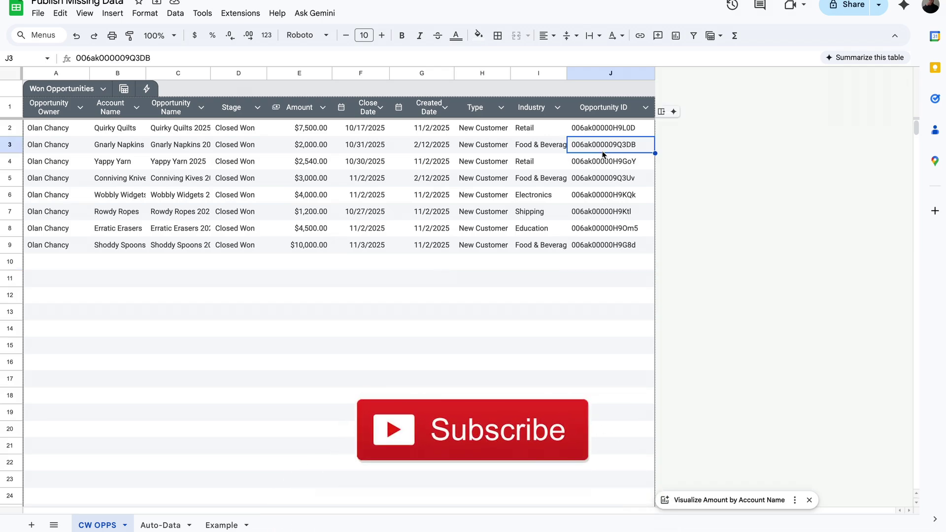